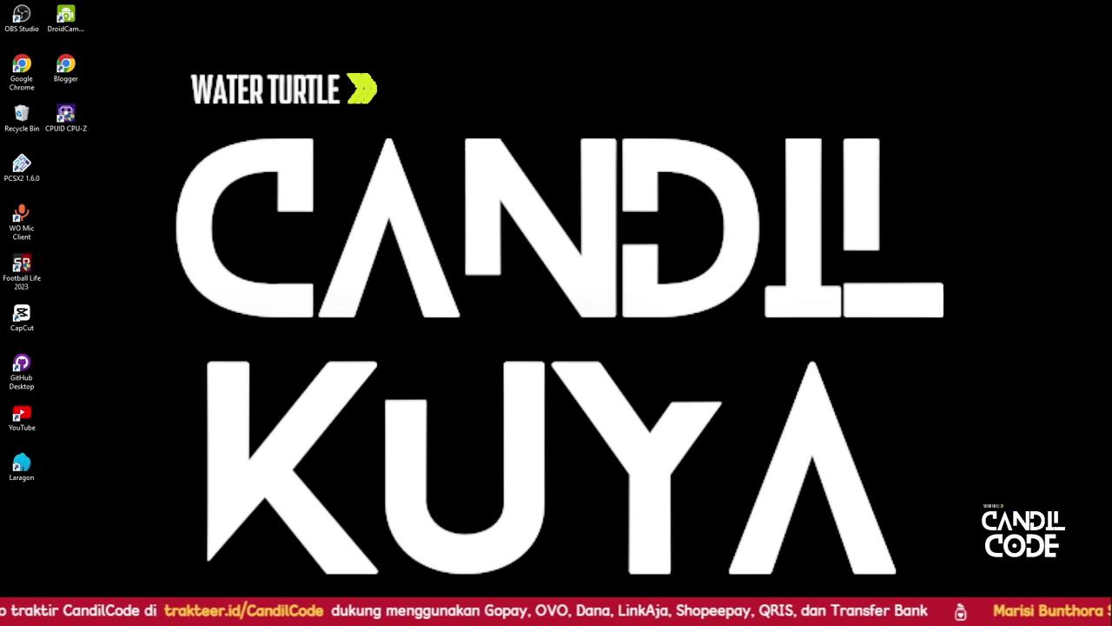
Restore the Chrome window showing the Candil Code blog from its taskbar thumbnail.
mouse_move(195, 599)
left_click(184, 538)
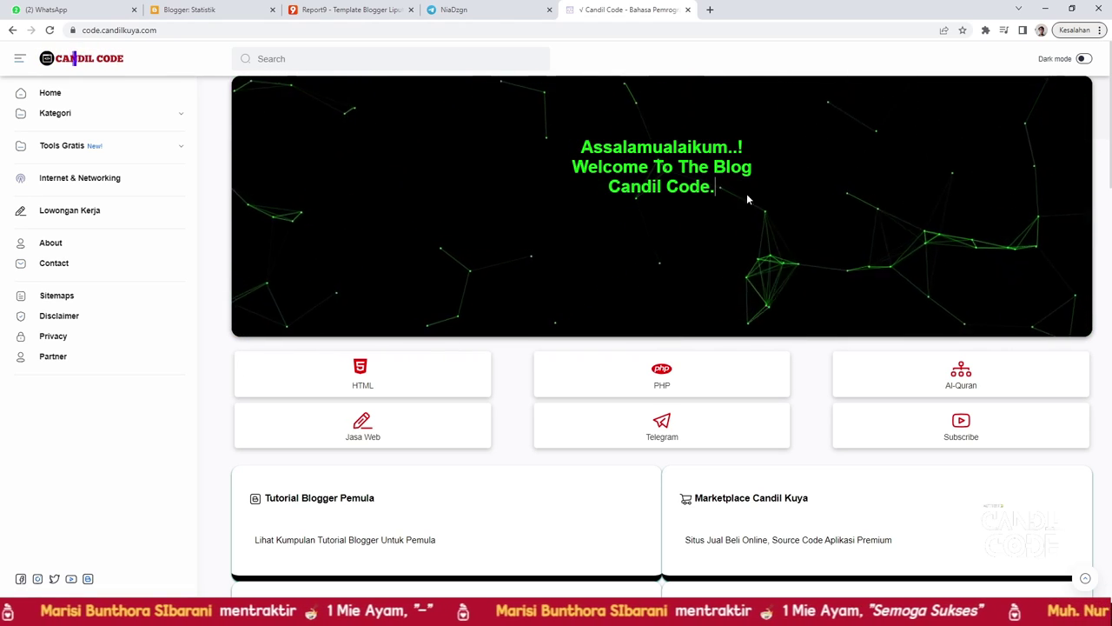
Minimise the browser with Win+D so File Explorer at C:\laragon\www shows.
key("super+d")
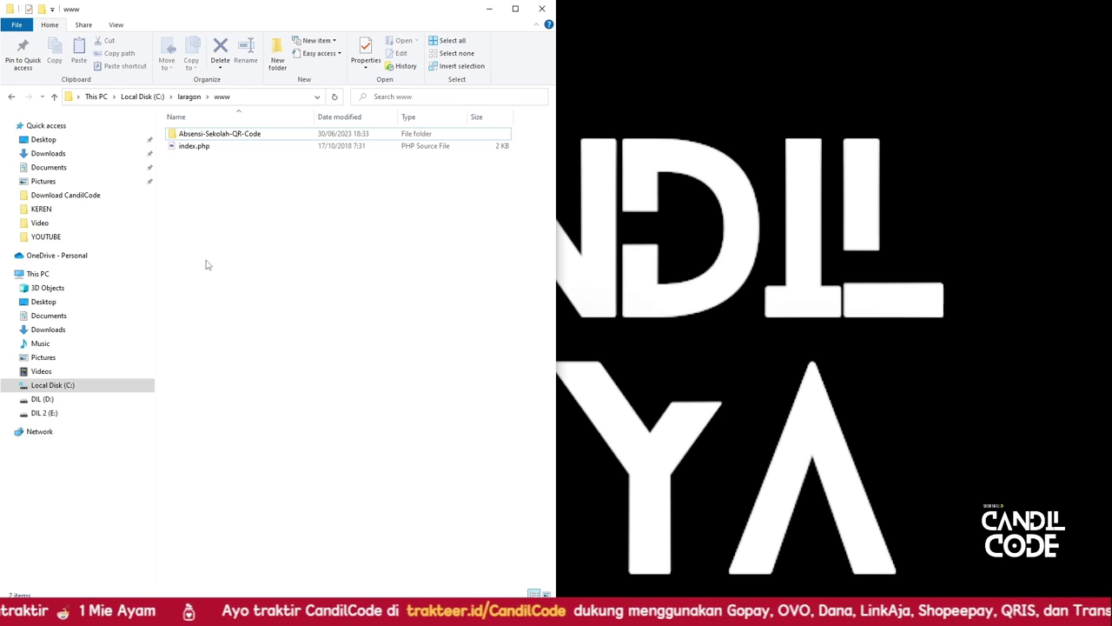
Select and deselect the Absensi-Sekolah-QR-Code folder, then minimise the www window.
left_click(224, 134)
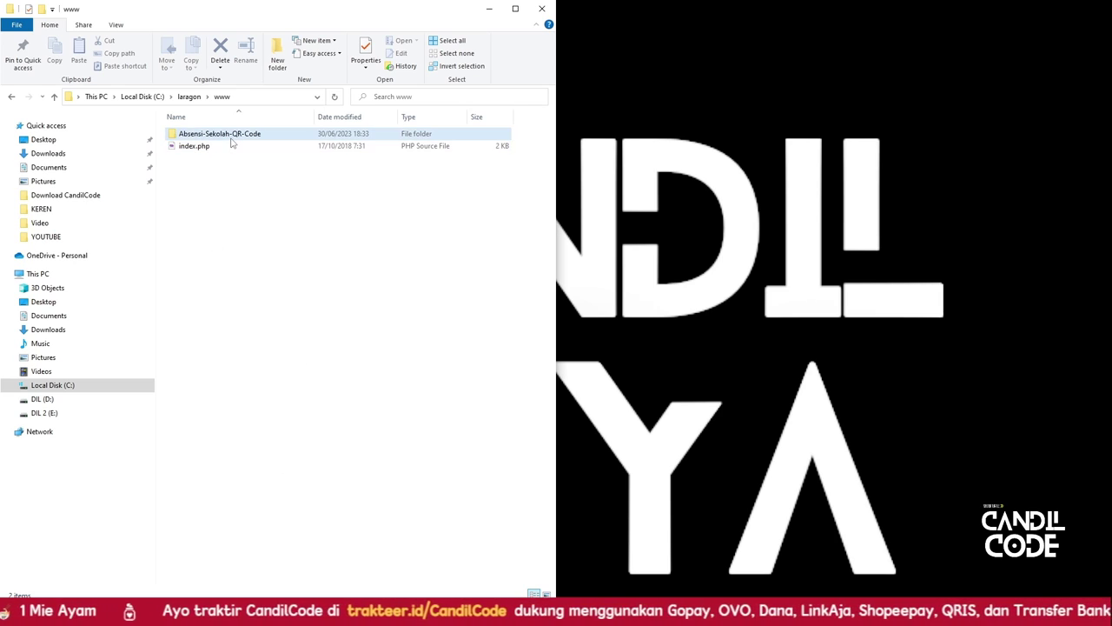
left_click(240, 271)
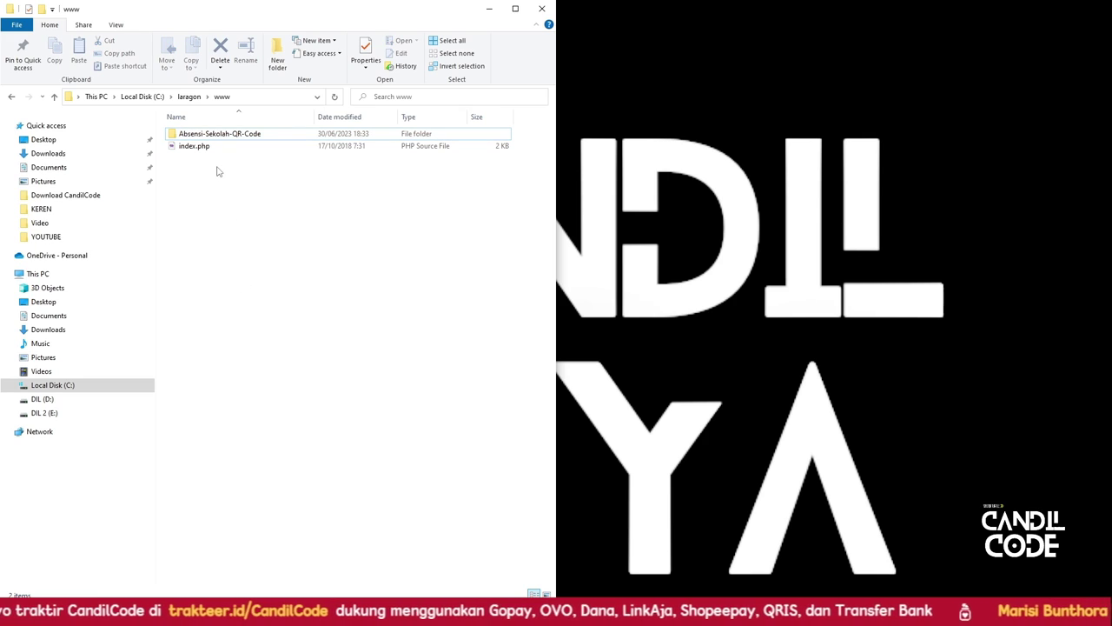
left_click(222, 135)
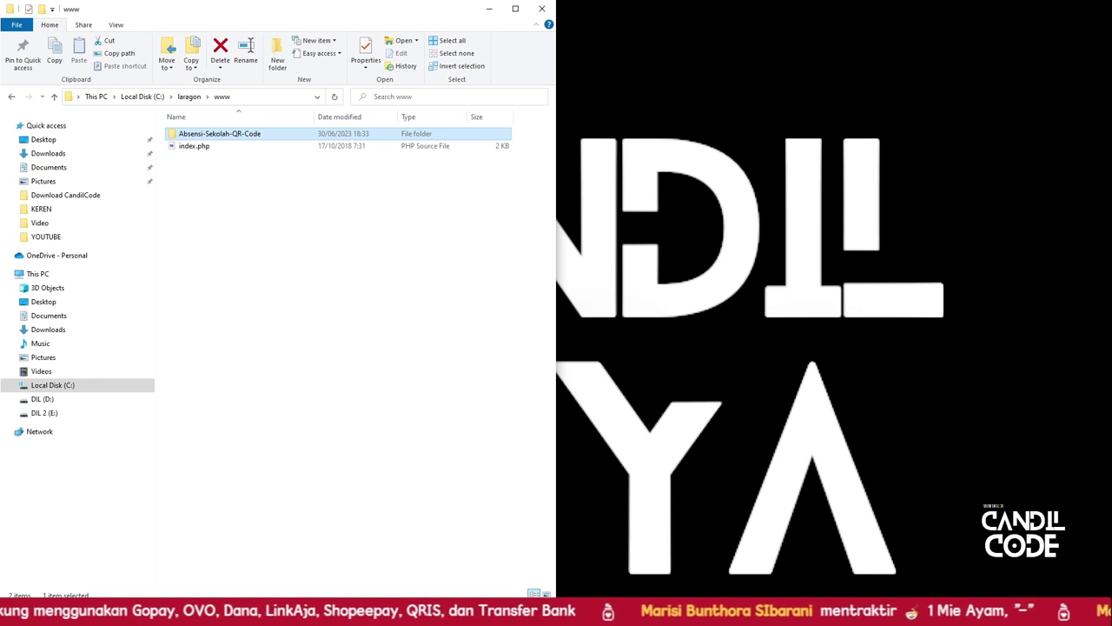
left_click(252, 285)
left_click(489, 15)
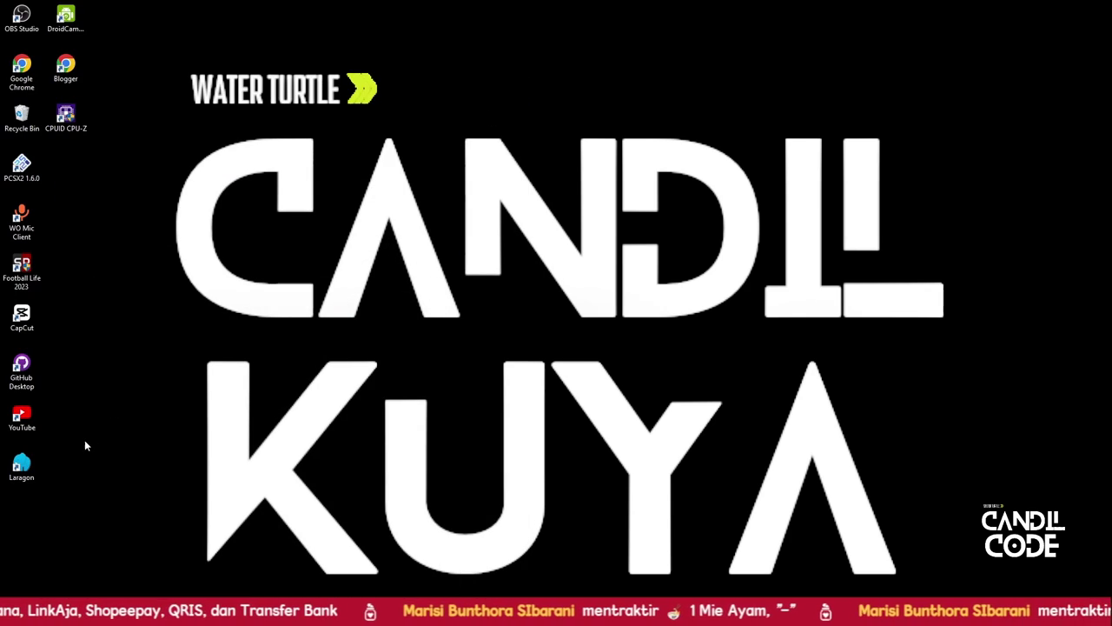
left_click(22, 467)
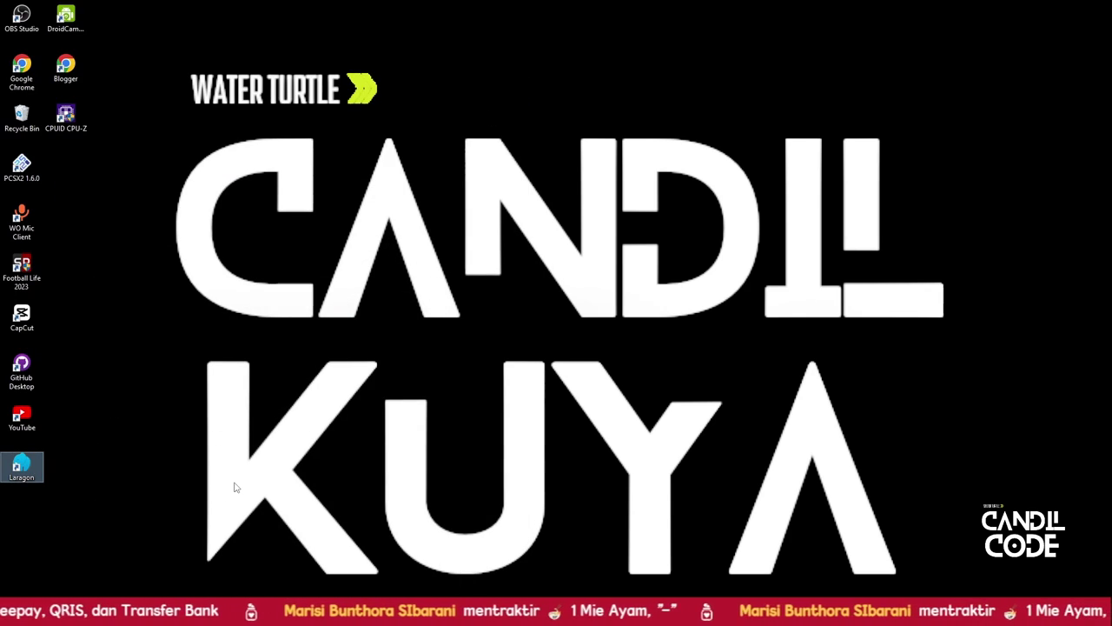
double_click(33, 480)
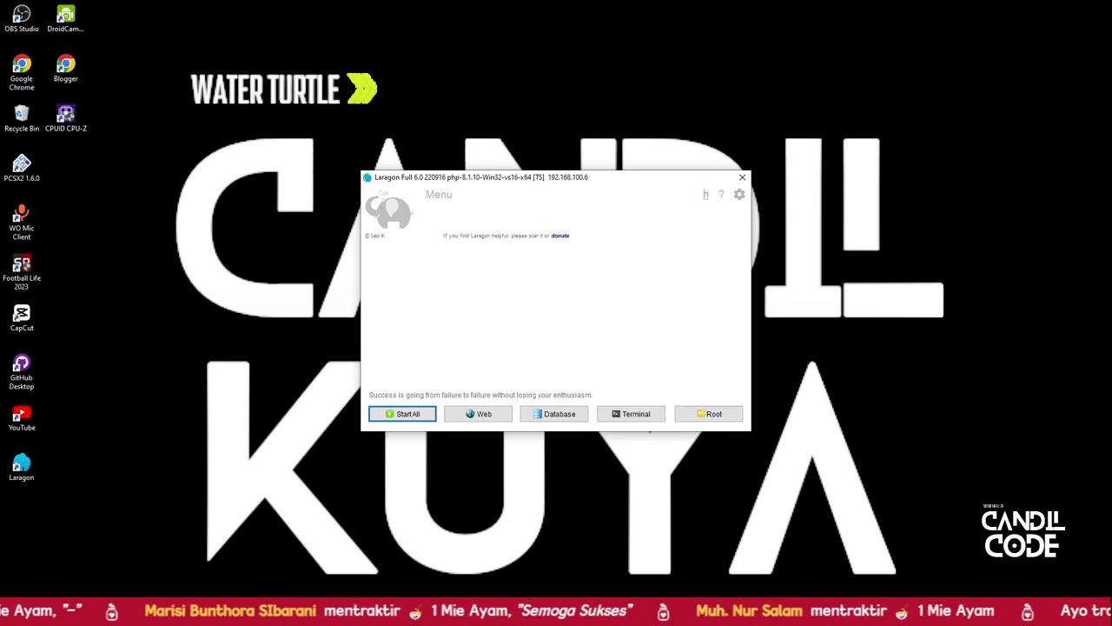
left_click(631, 414)
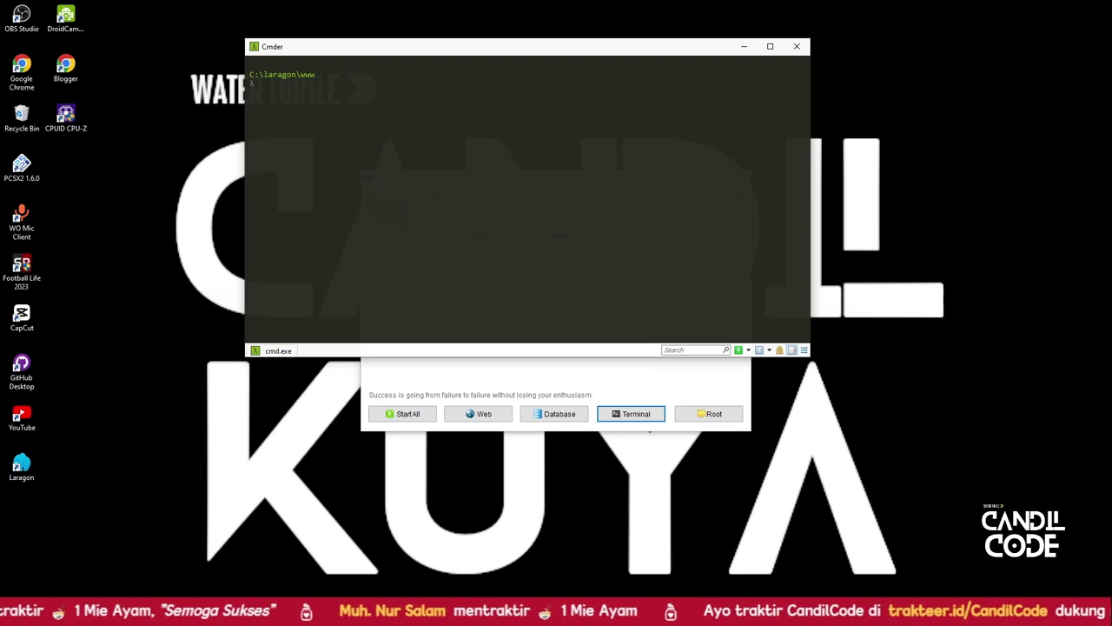
In Cmder, change into Absensi-Sekolah-QR-Code and run composer install.
left_click(212, 608)
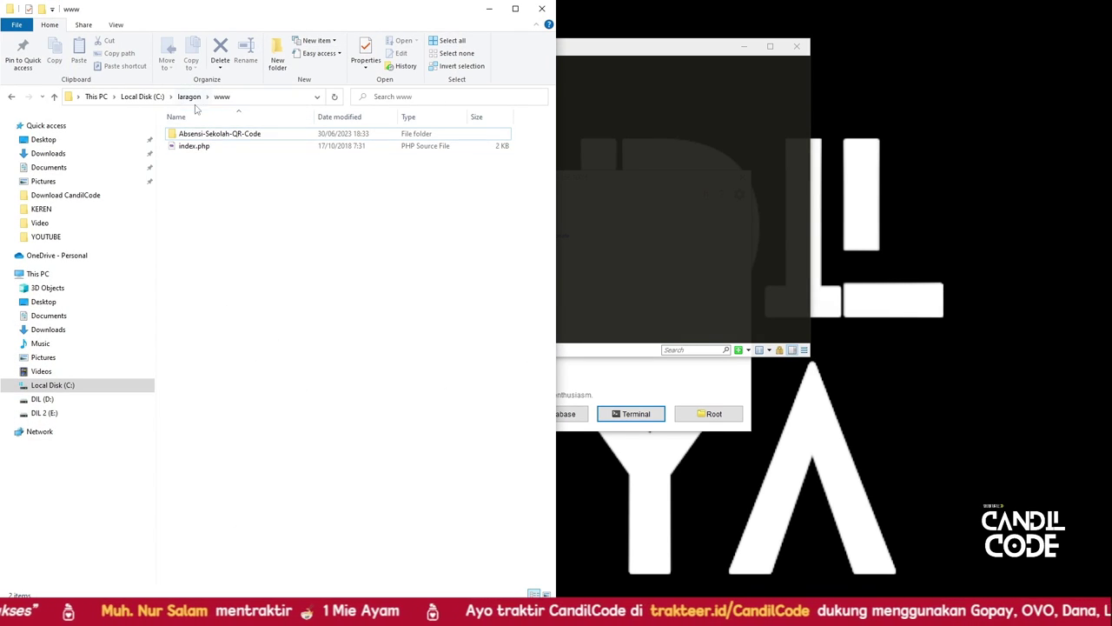
right_click(224, 139)
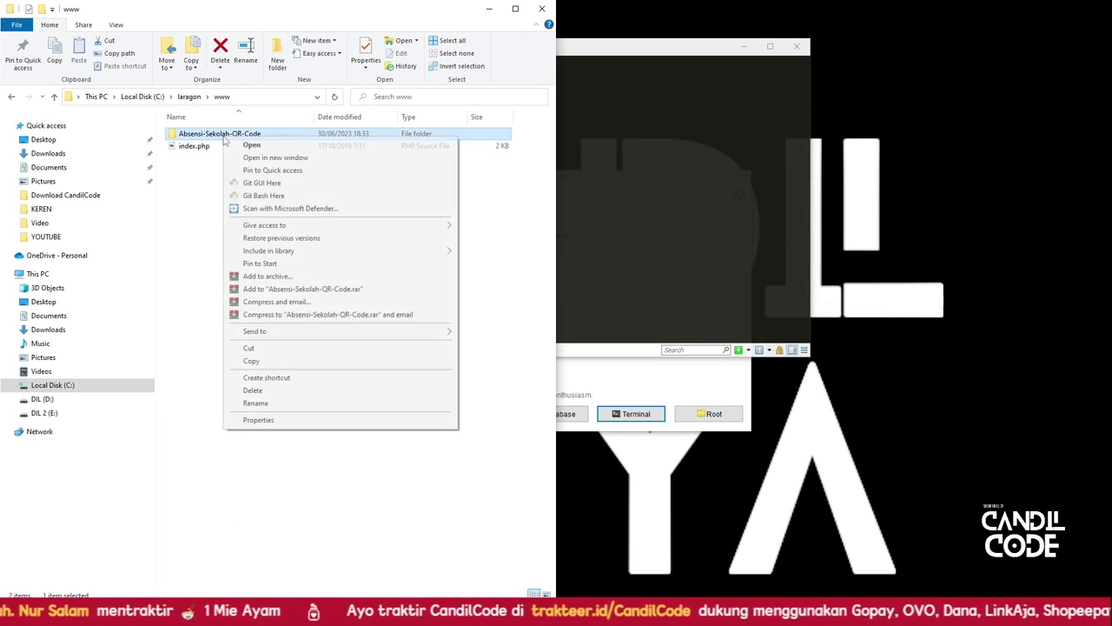
left_click(269, 404)
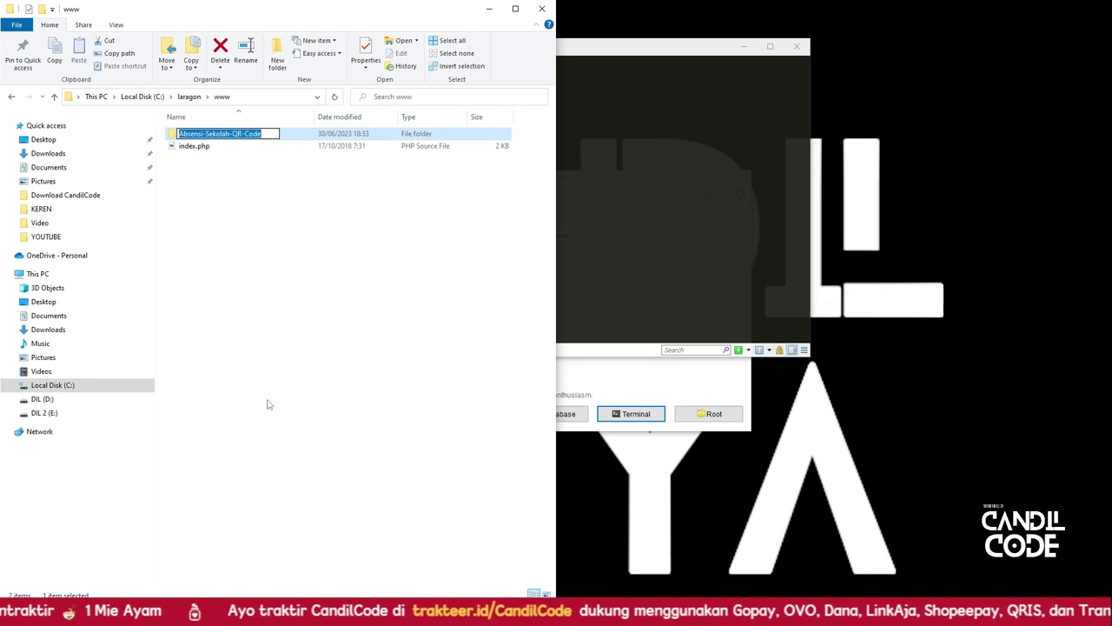
left_click(704, 211)
type("cd")
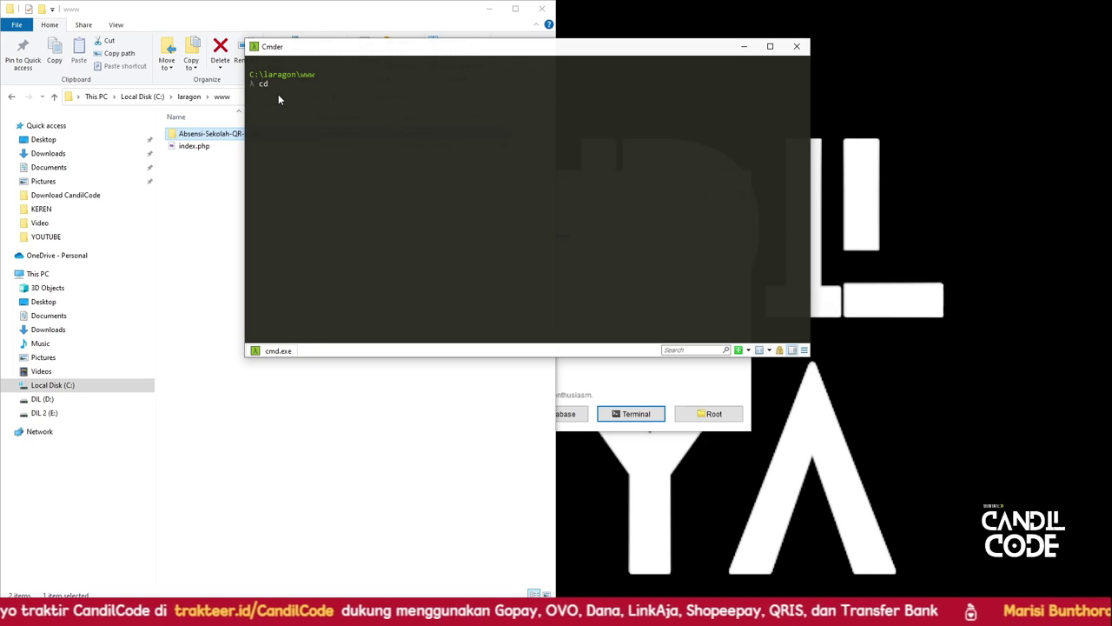
type("Absensi-Sekolah-QR-Code")
key("Return")
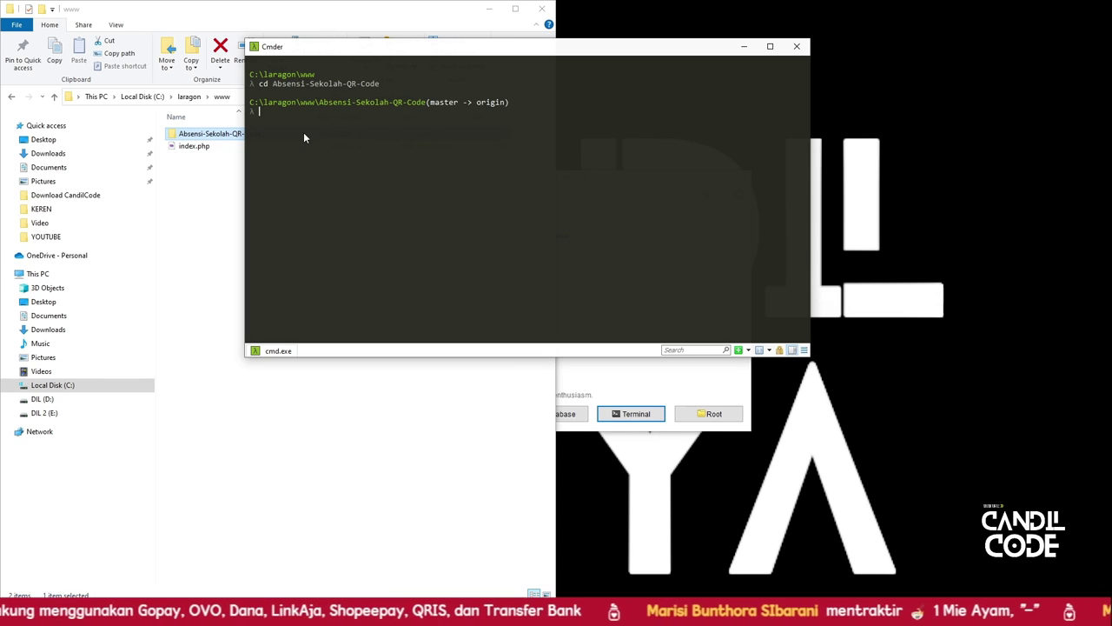
type("composer install")
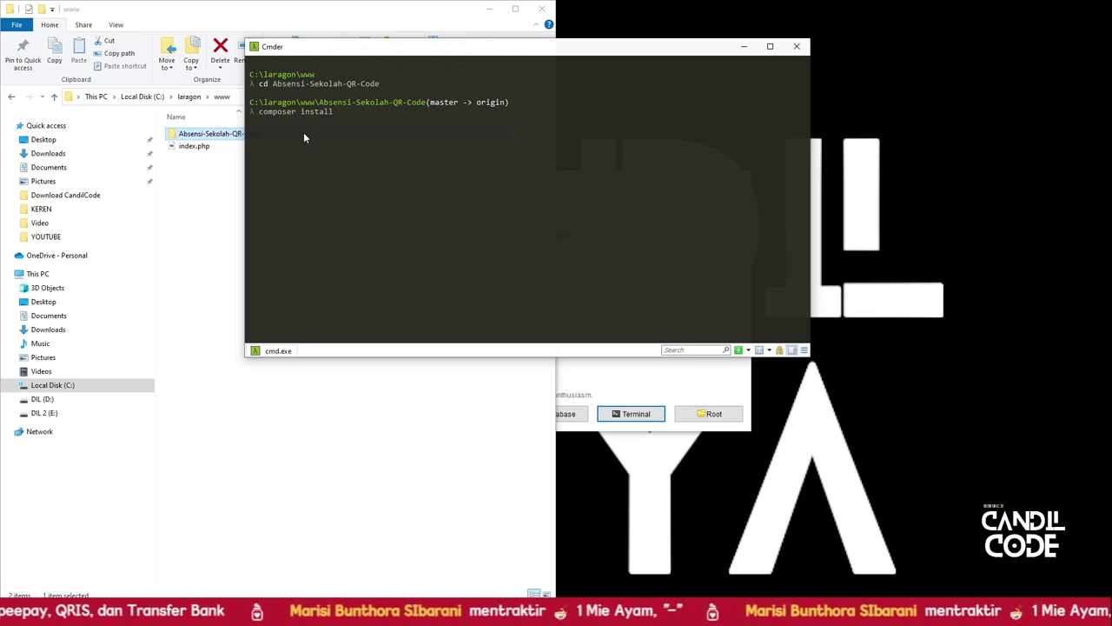
key("Return")
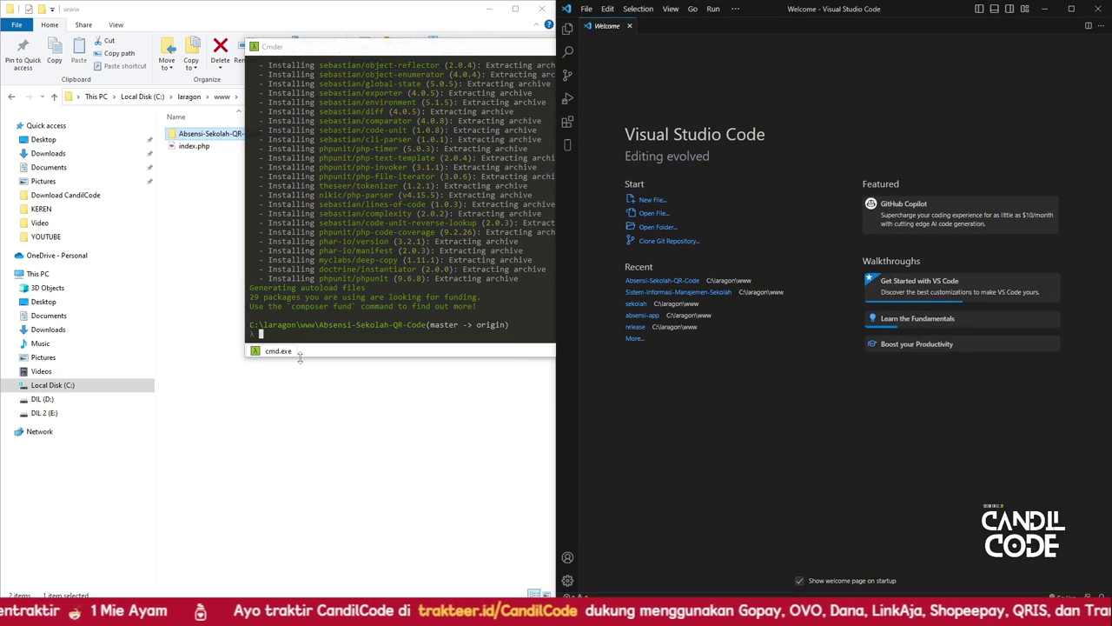
Open the folder C:\laragon\www\Absensi-Sekolah-QR-Code as a project in VS Code.
left_click(587, 9)
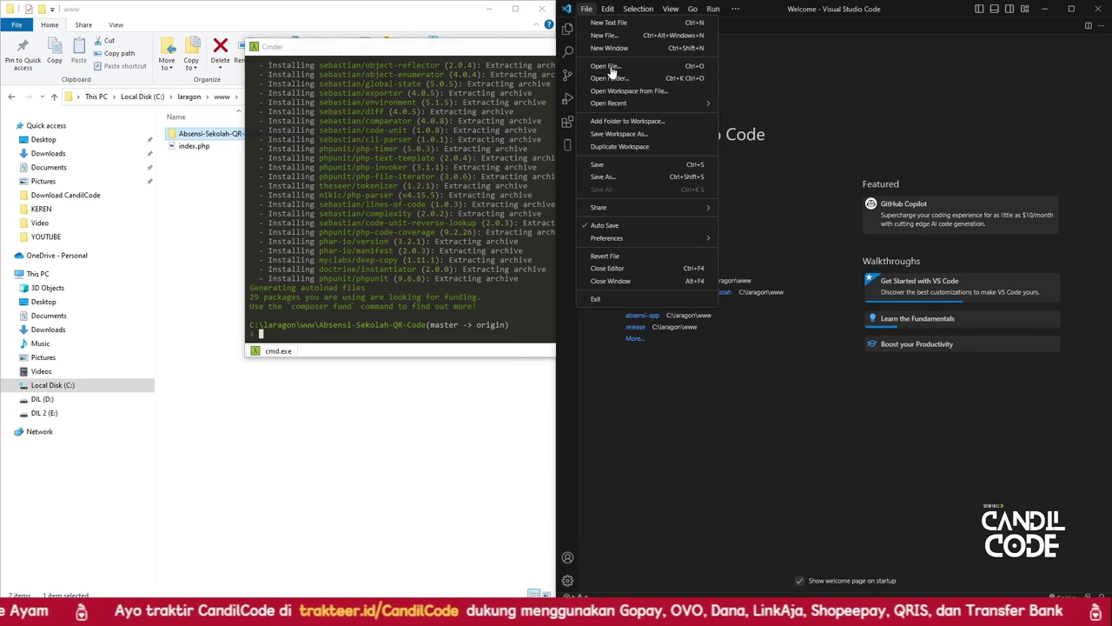
left_click(613, 78)
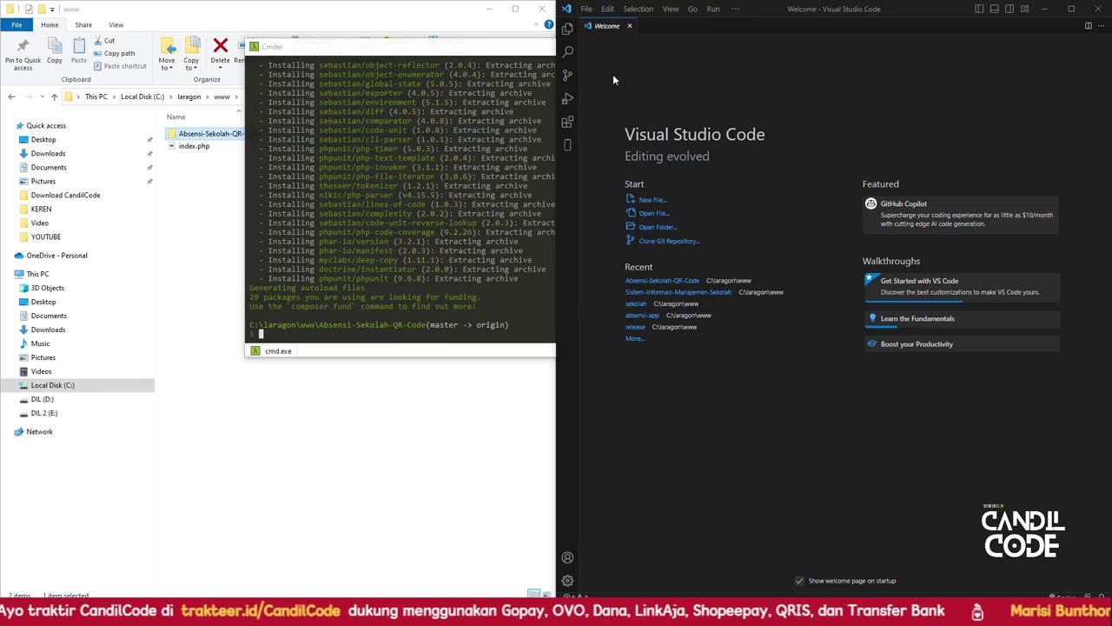
scroll(608, 218, "down", 3)
scroll(611, 236, "down", 2)
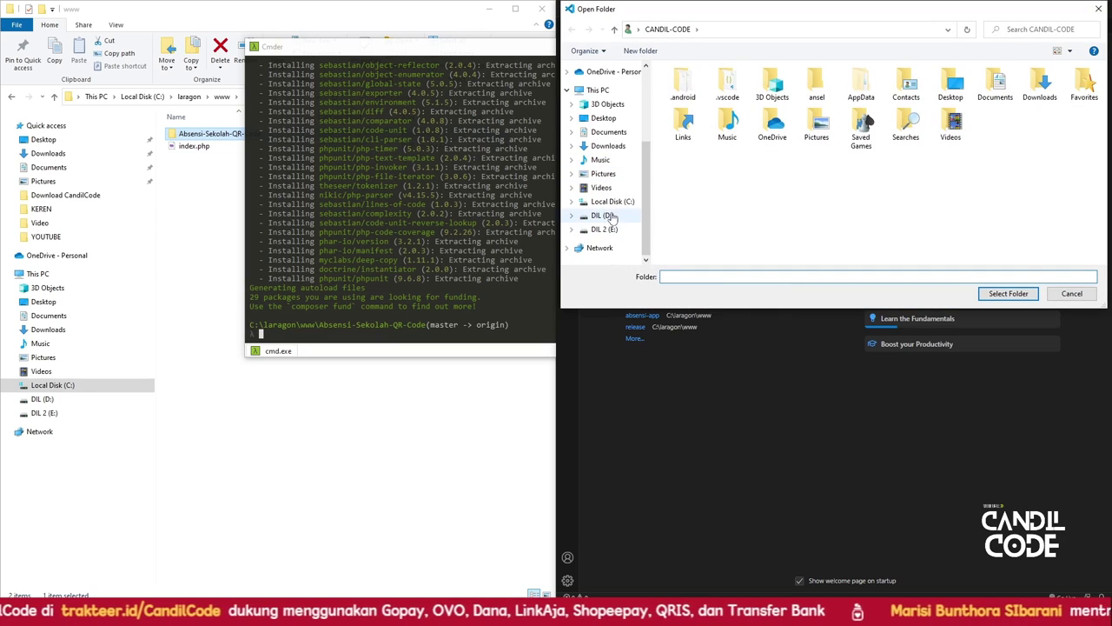
left_click(612, 216)
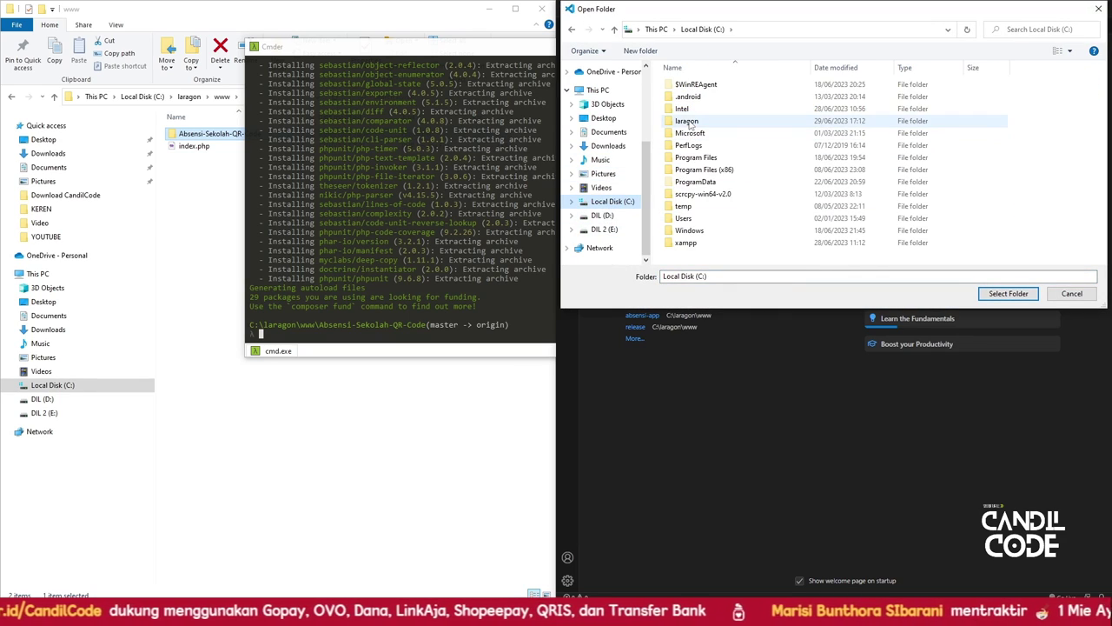
double_click(687, 121)
double_click(686, 146)
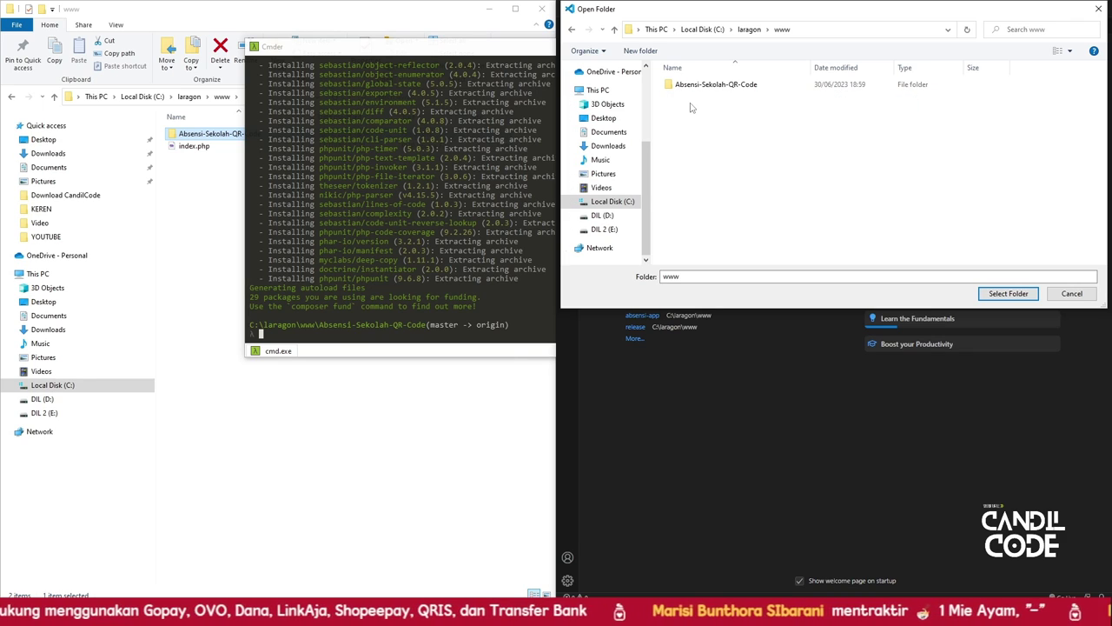
left_click(694, 87)
left_click(1001, 295)
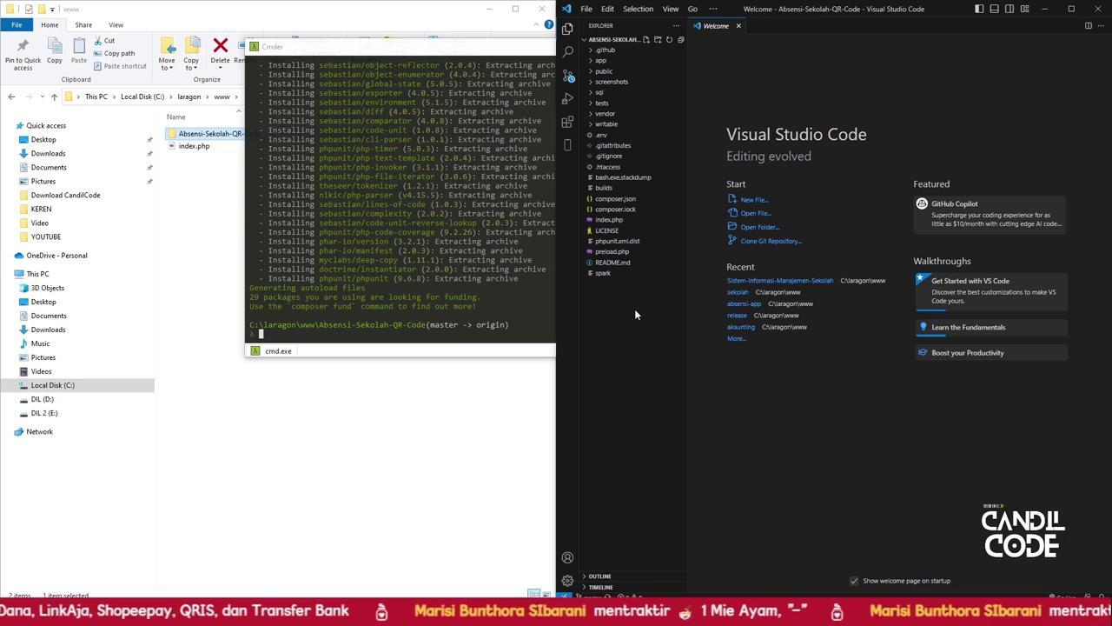
Open the .env file and select the database name db_absensi.
left_click(612, 136)
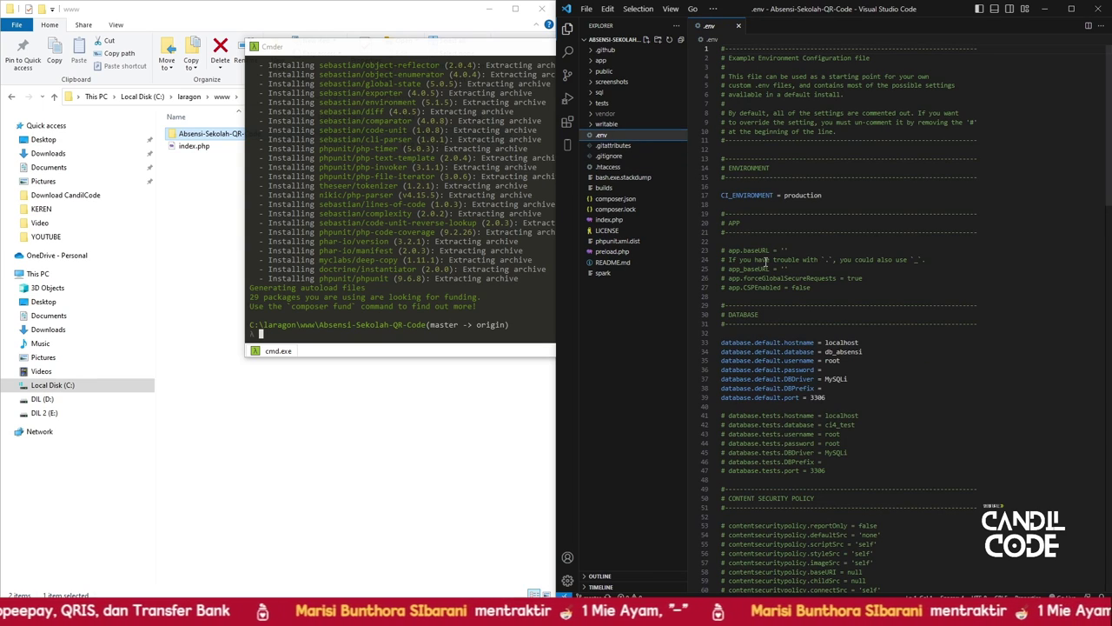
scroll(804, 304, "down", 1)
scroll(804, 305, "down", 1)
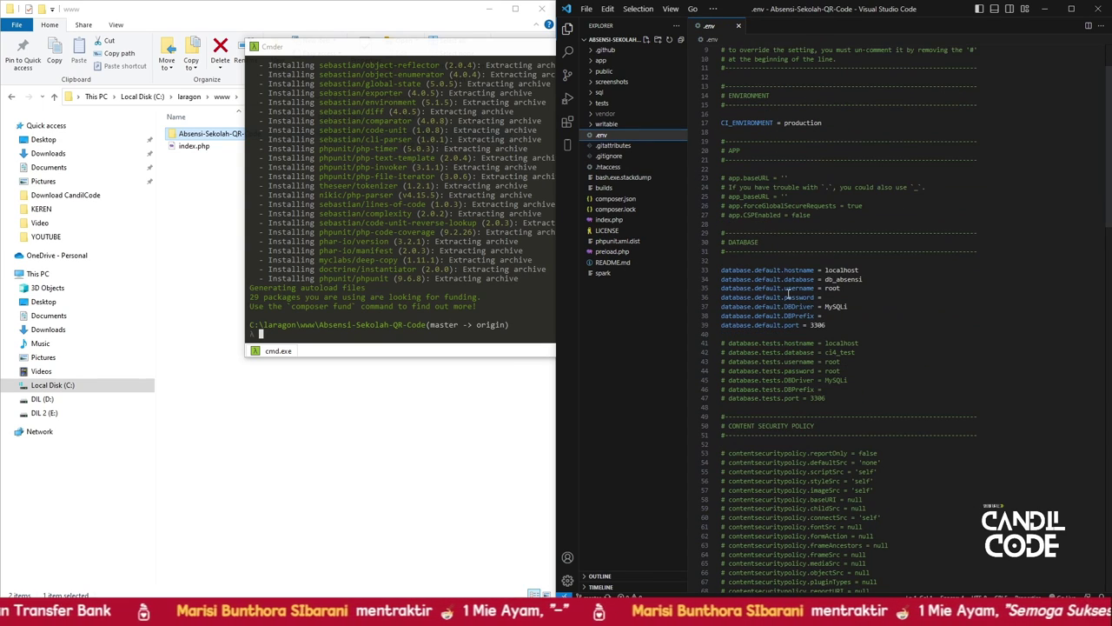
scroll(798, 297, "down", 1)
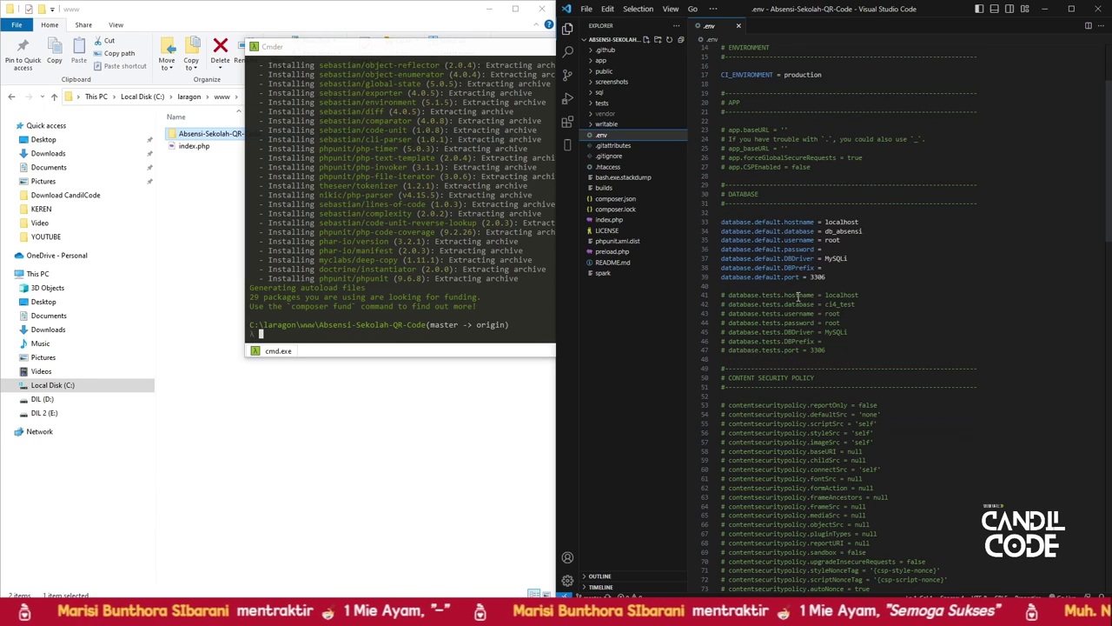
left_click(817, 240)
left_click_drag(827, 231, 865, 231)
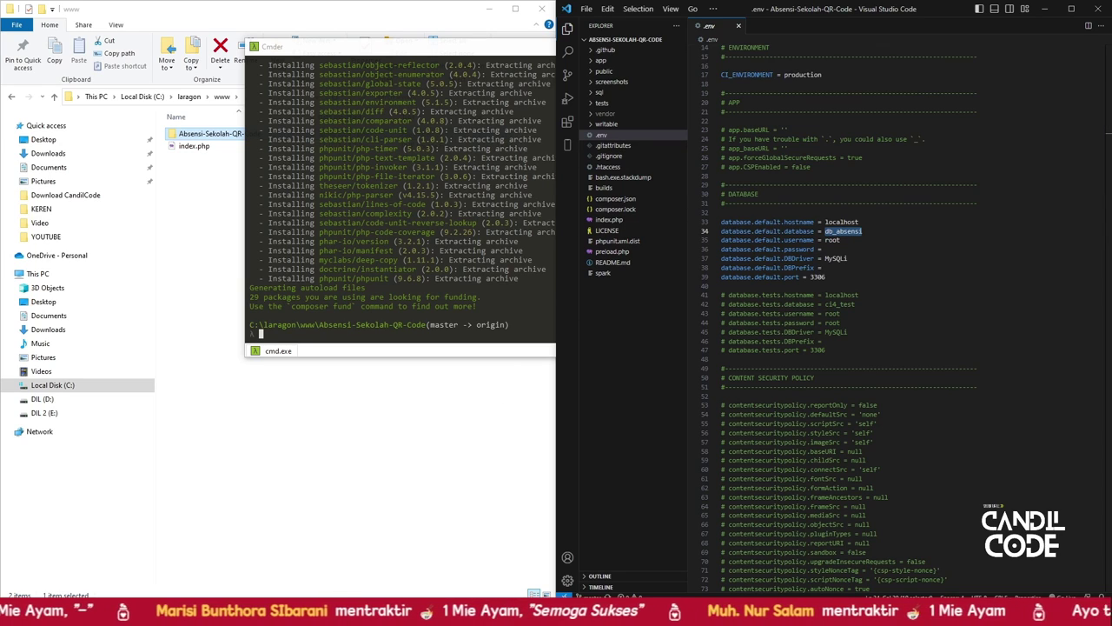
mouse_move(323, 615)
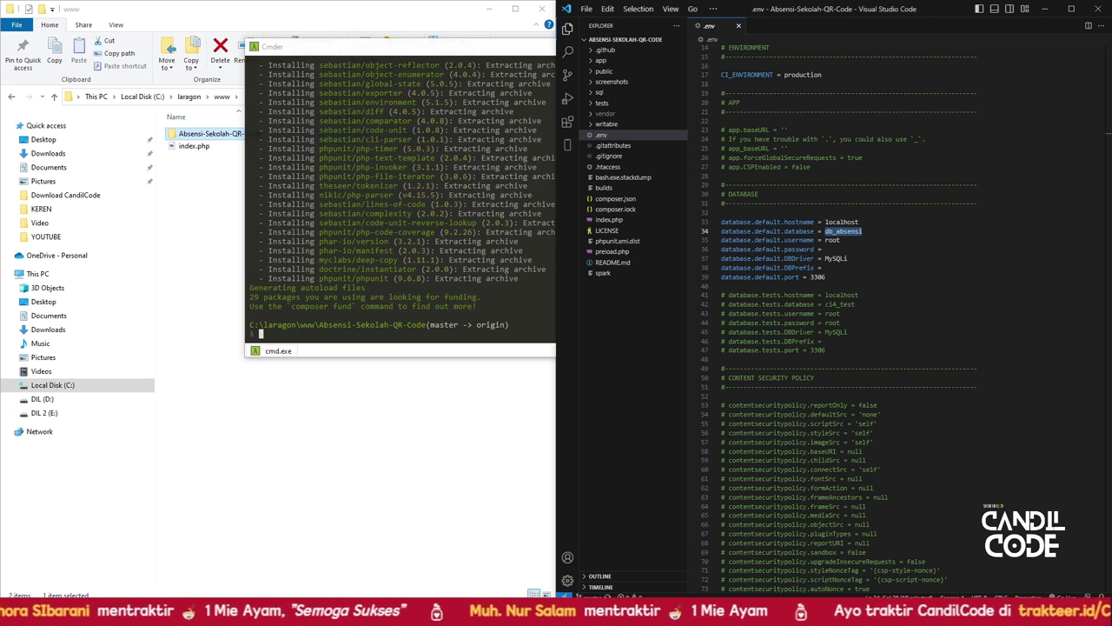
Load localhost/phpmyadmin in Chrome, starting all Laragon servers when the page is refused.
mouse_move(239, 616)
mouse_move(295, 565)
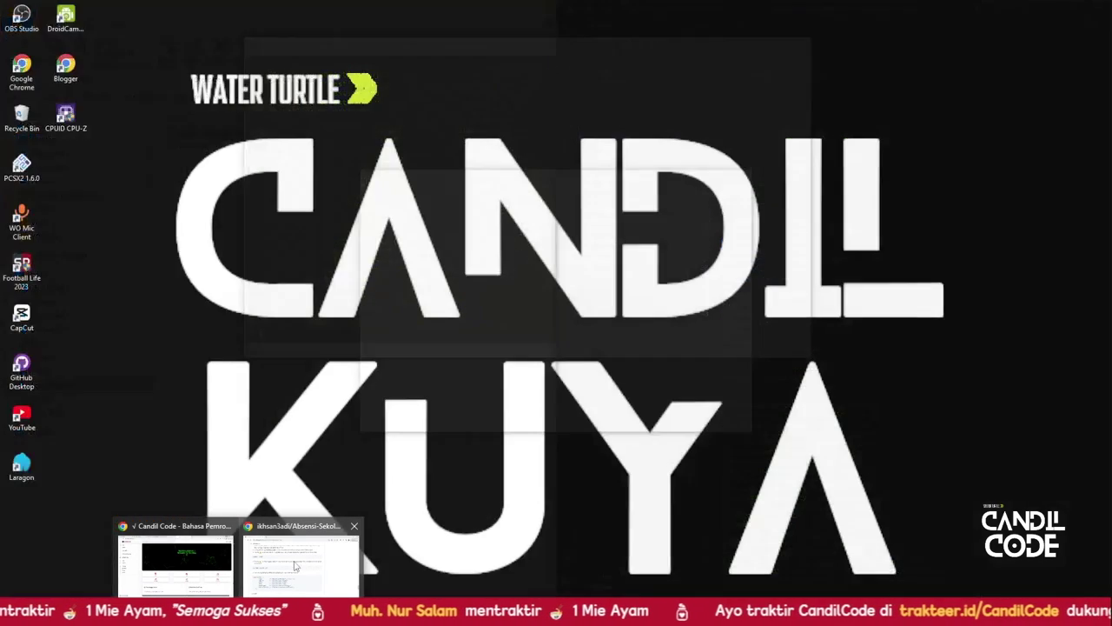
left_click(187, 561)
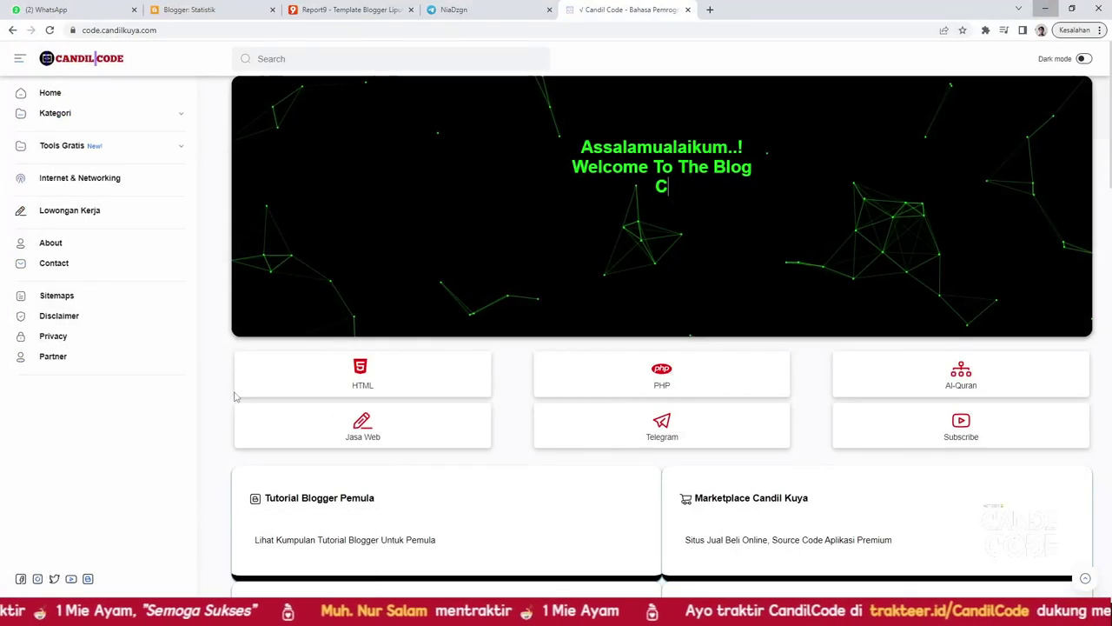
left_click(697, 30)
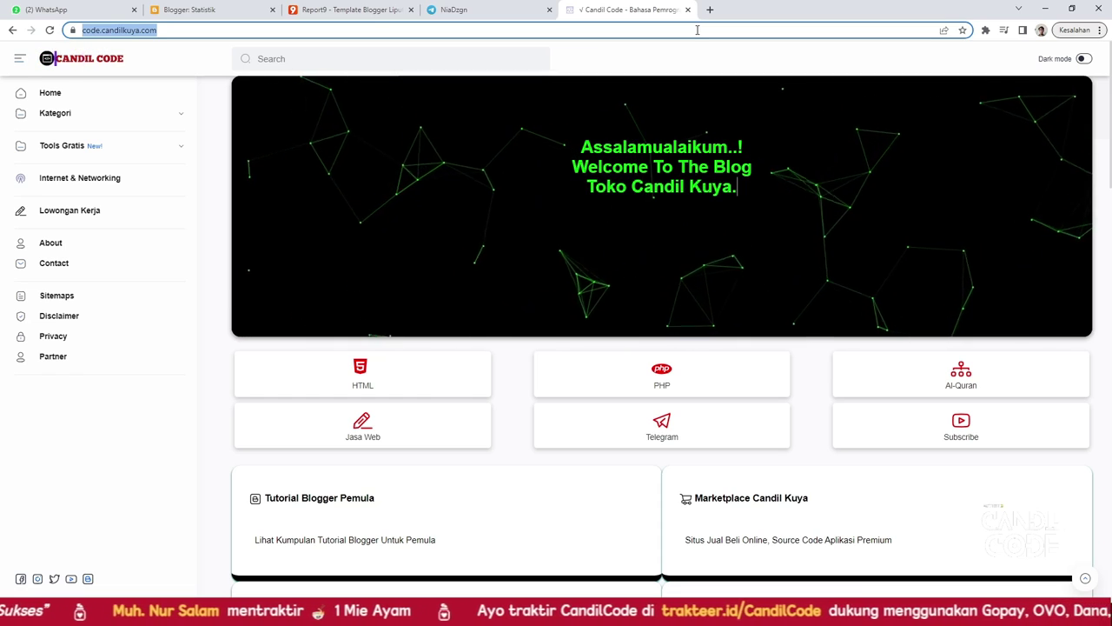
type("loc")
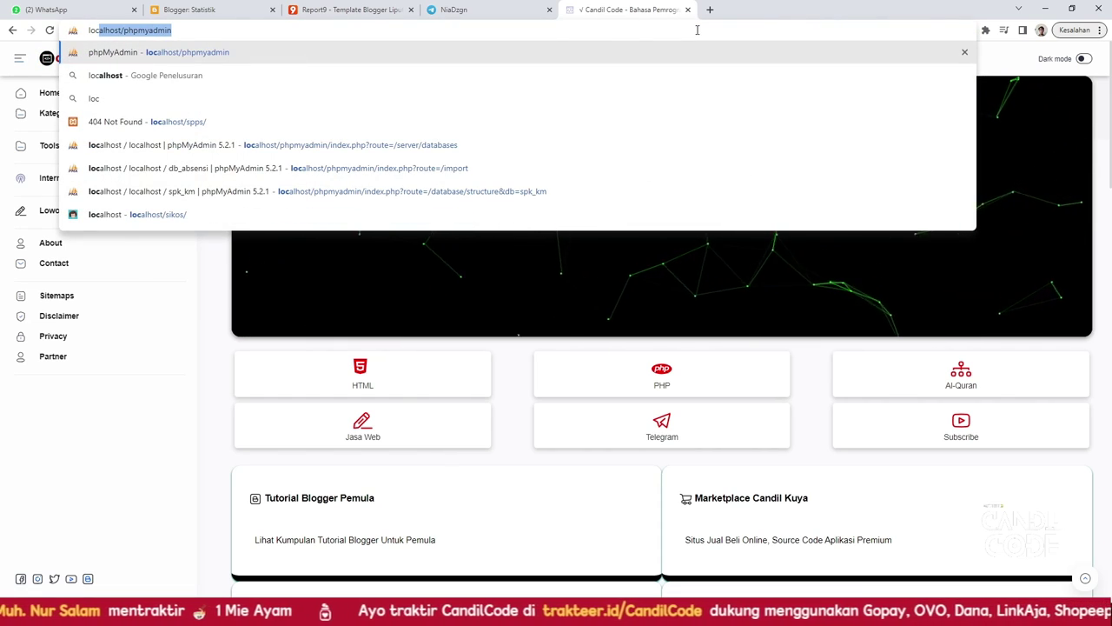
key("Return")
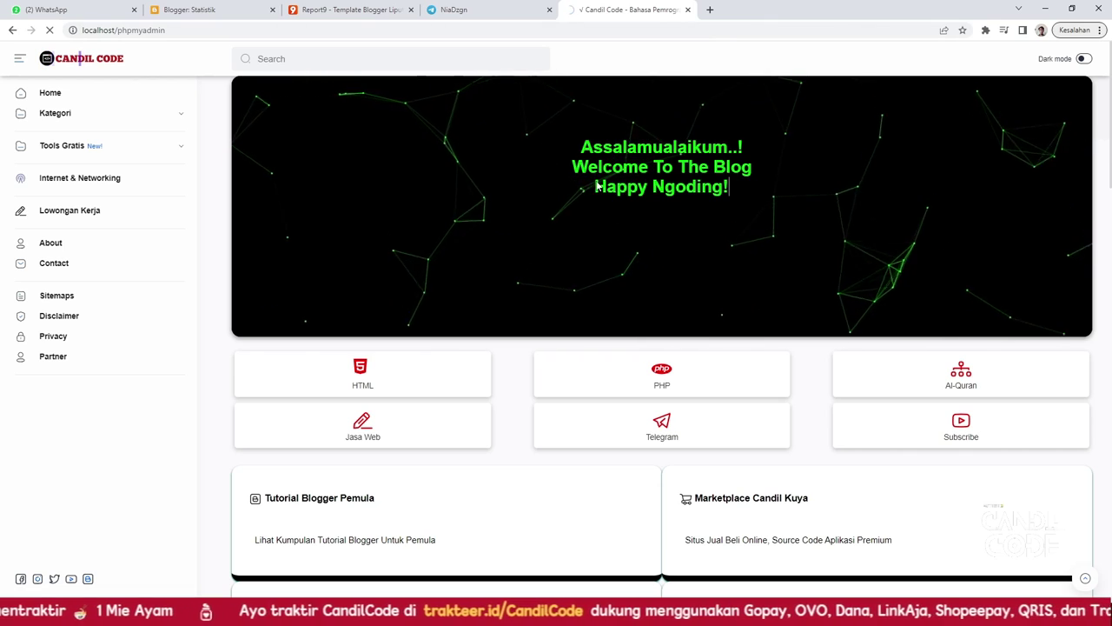
left_click(384, 345)
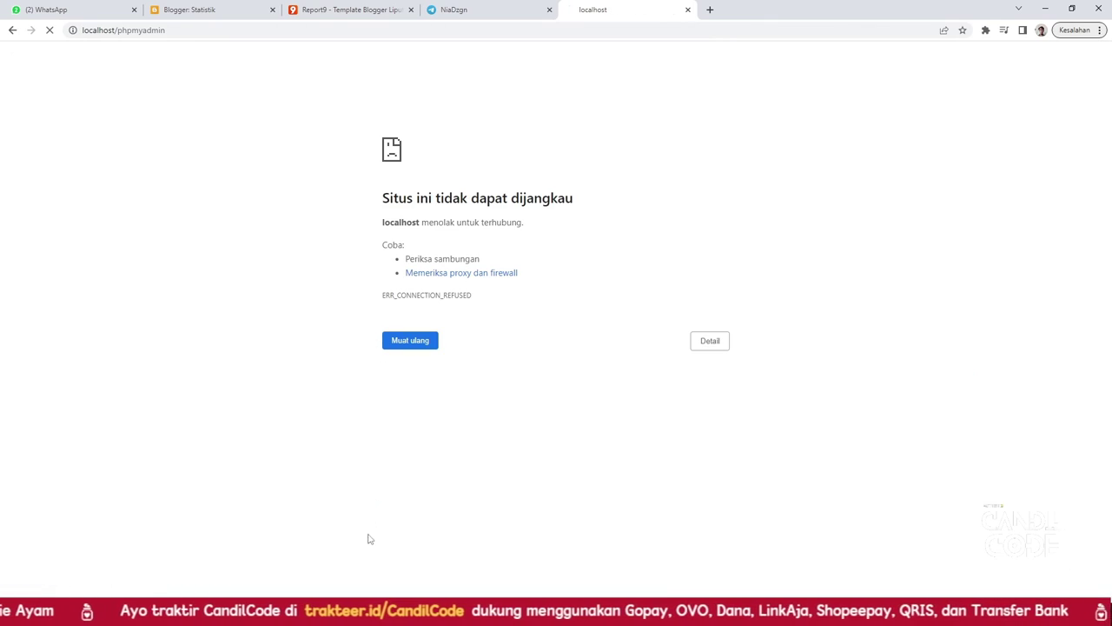
left_click(400, 415)
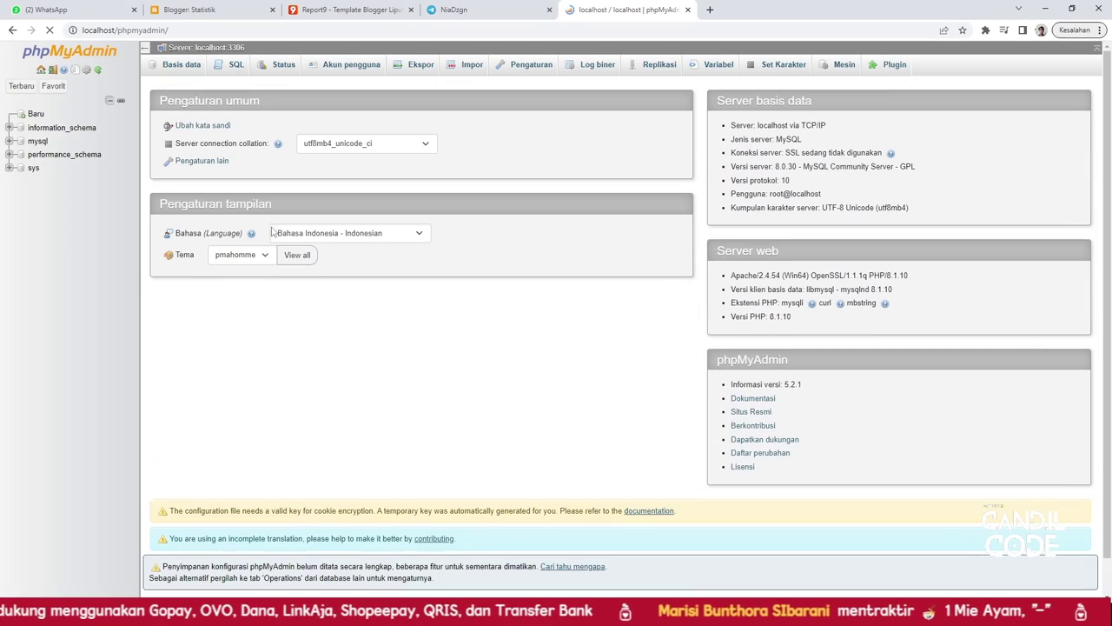
Create a new database named db_absensi from the Baru page.
left_click(33, 114)
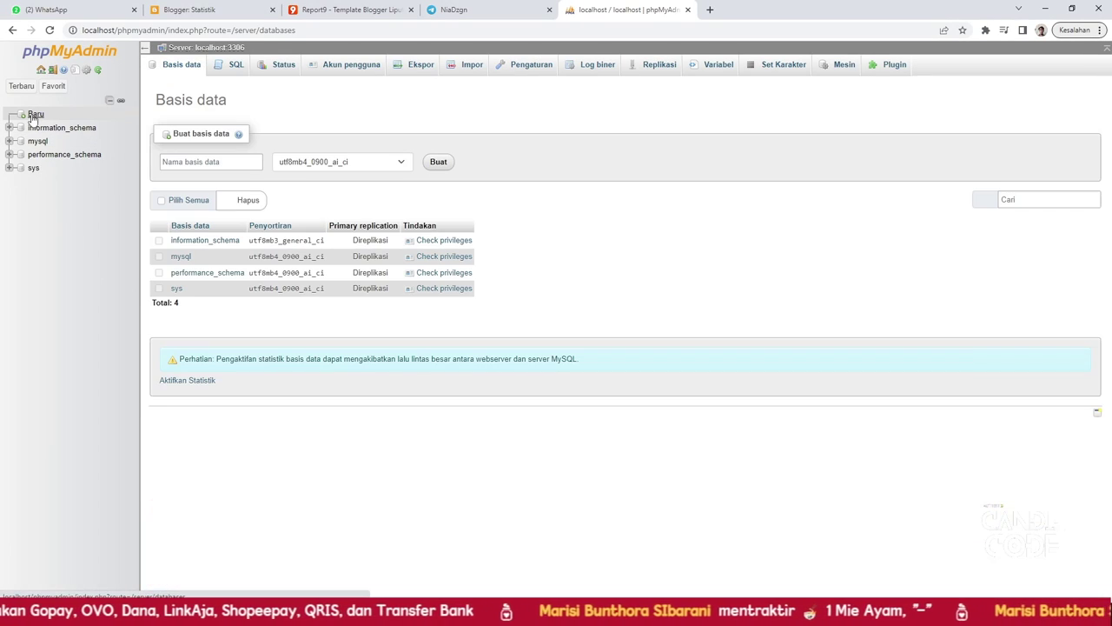
key("alt+Tab")
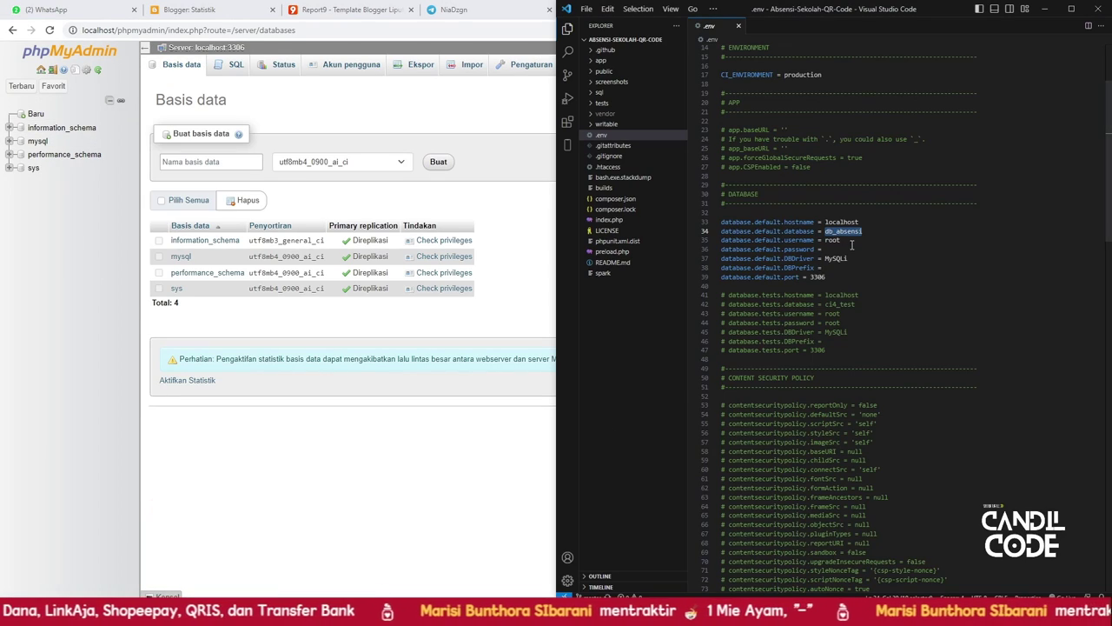
left_click(215, 163)
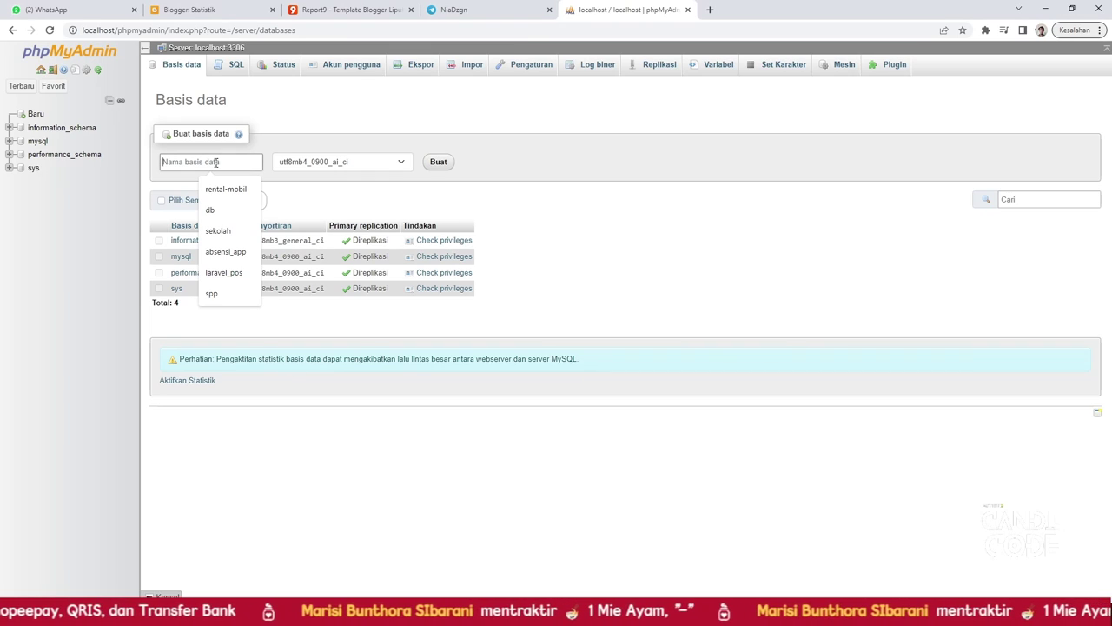
type("db_absensi")
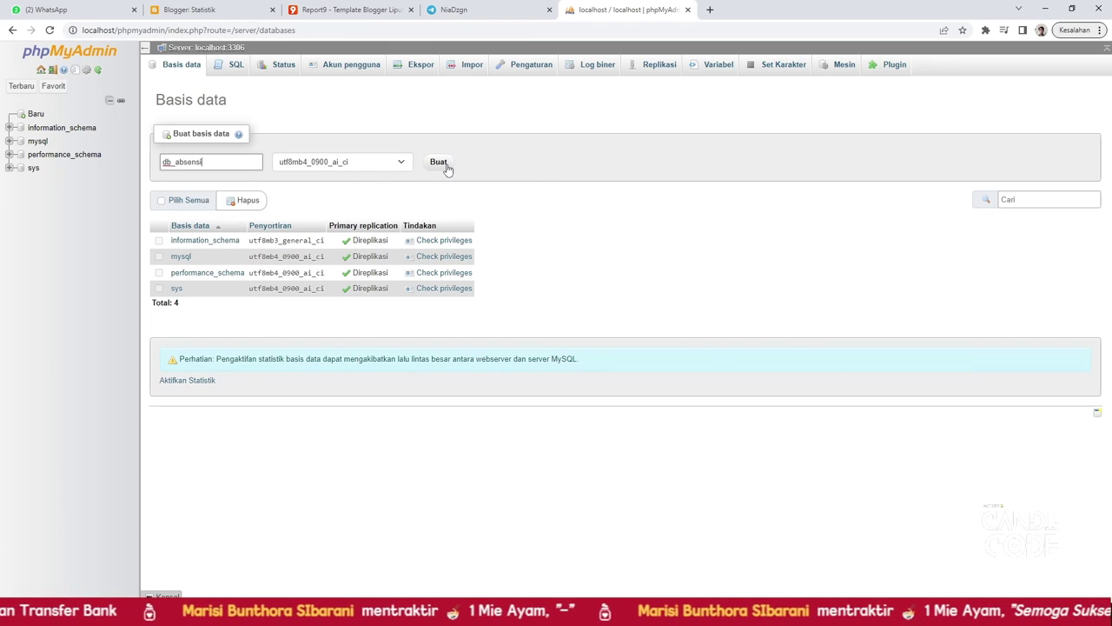
left_click(448, 171)
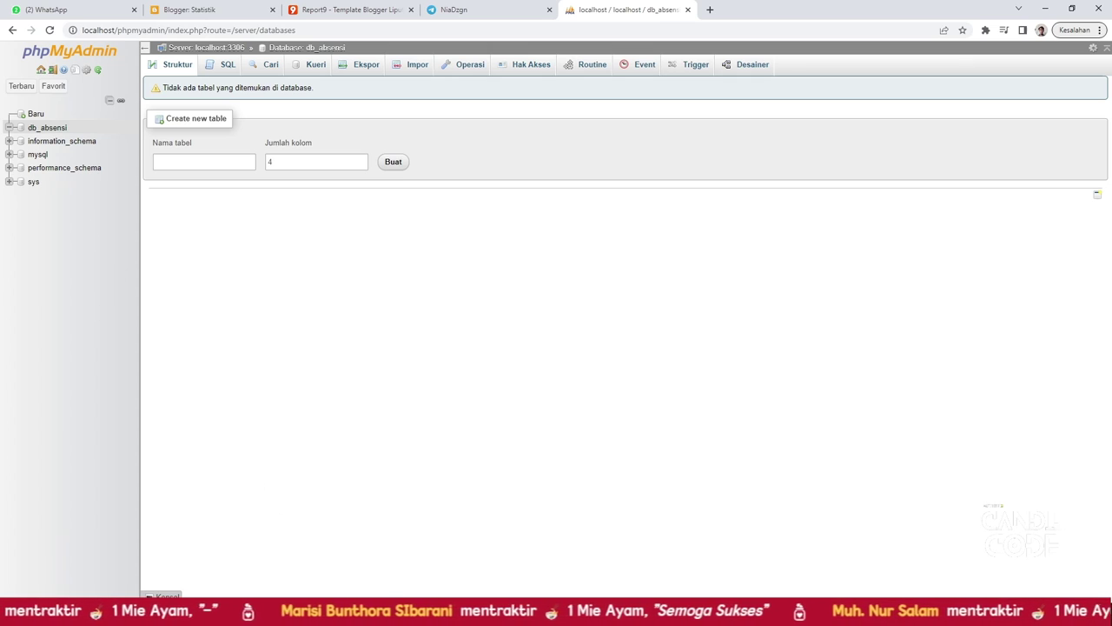
Run php spark migrate --all in Cmder, retyping it after a typo.
key("alt+Tab")
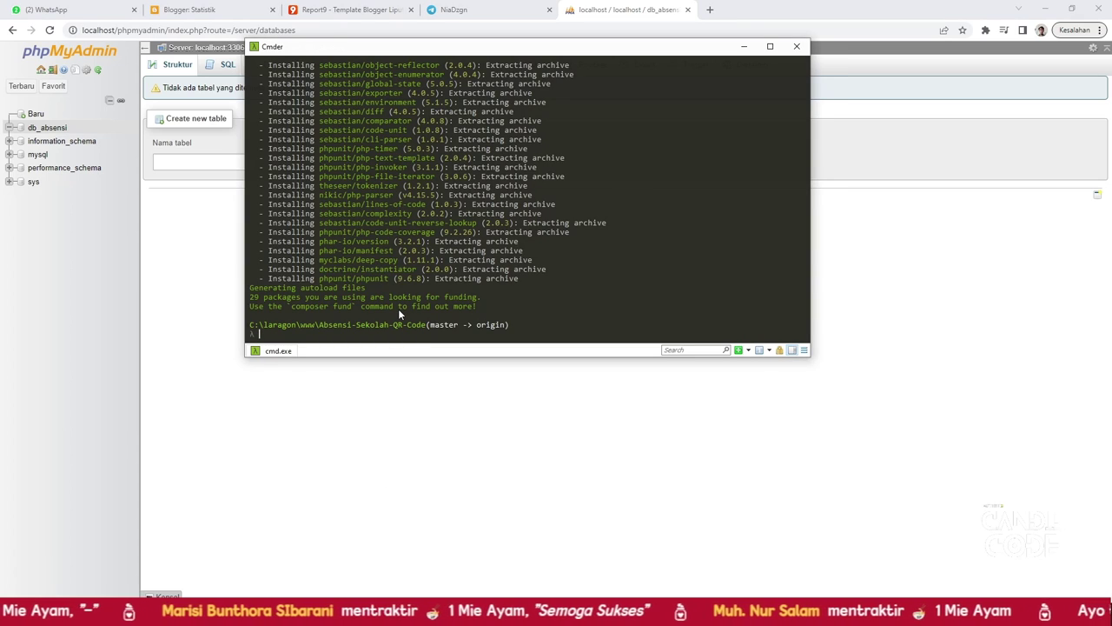
type("php")
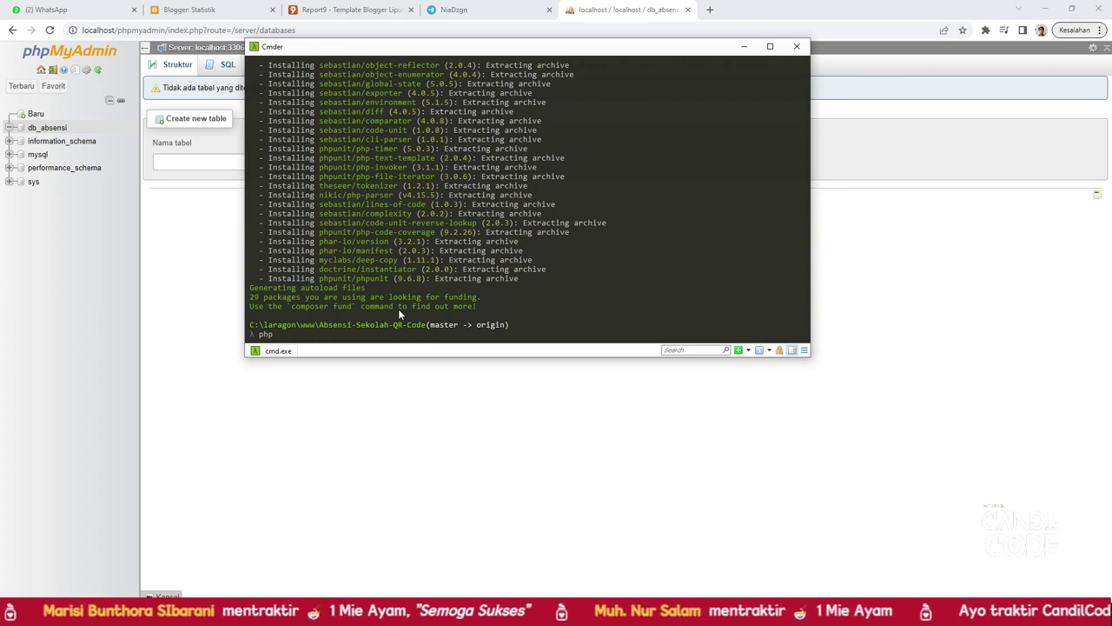
type(" spark")
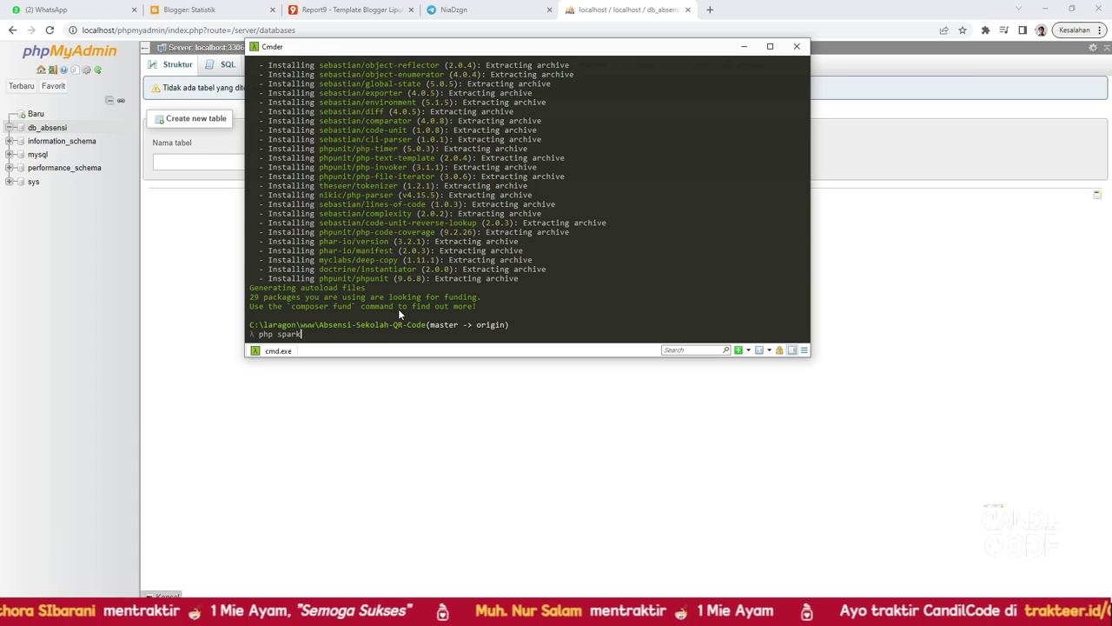
type("nig")
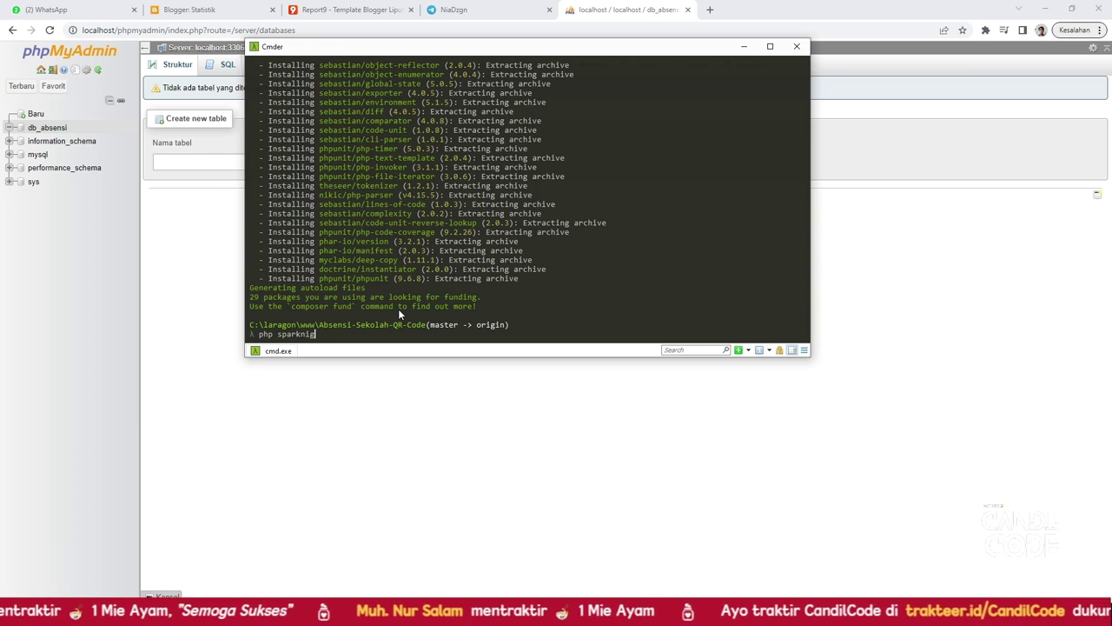
type("rate ")
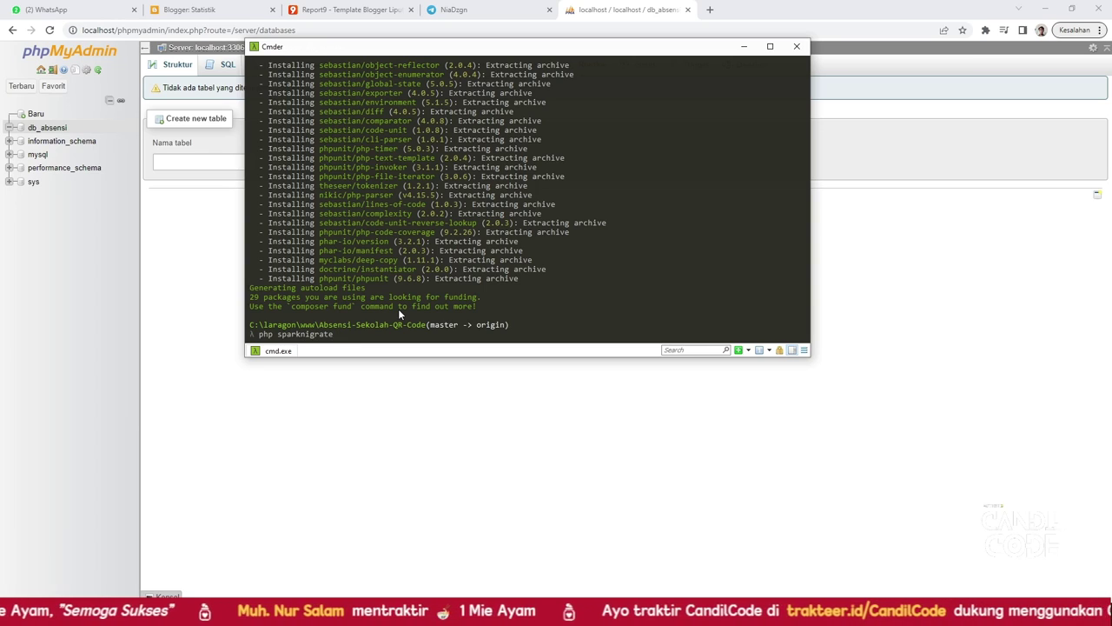
type("--all")
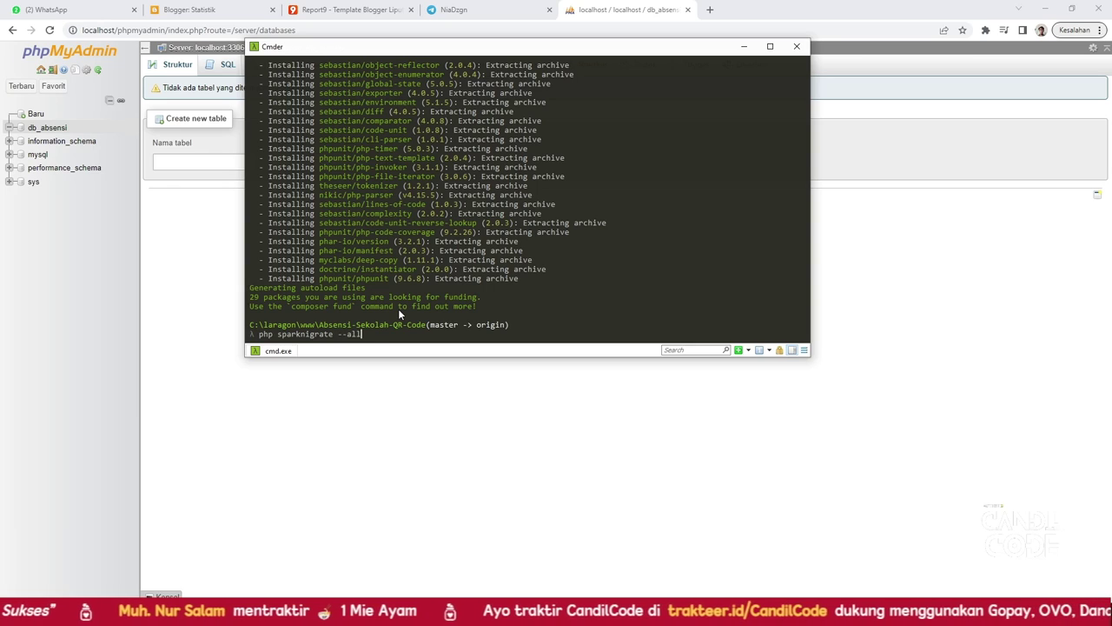
key("Return")
type("php sparkmig")
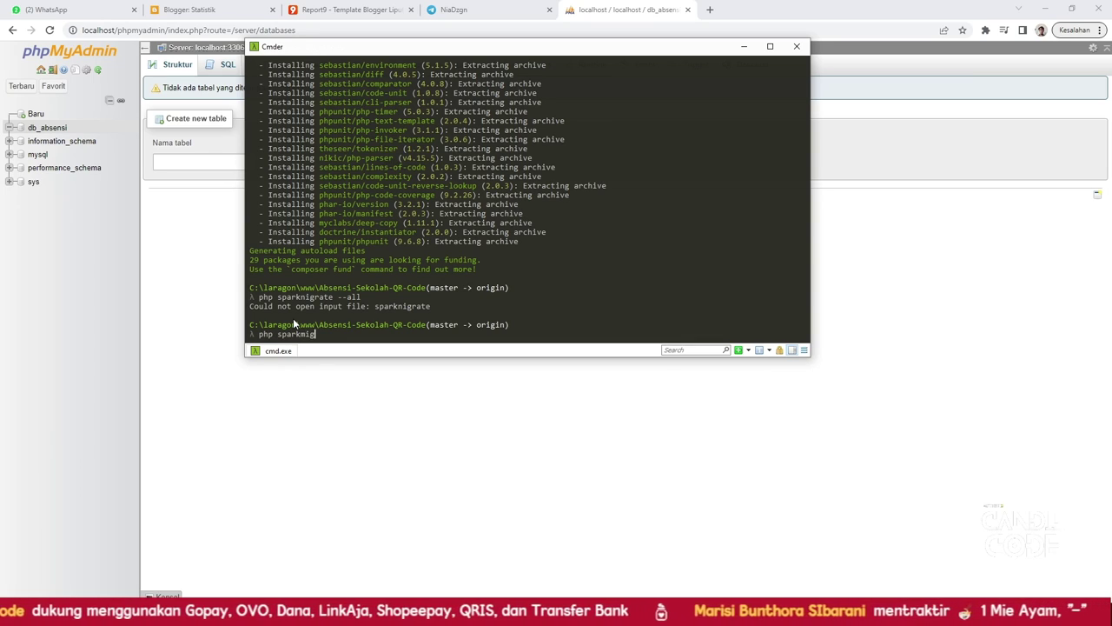
type("rate ")
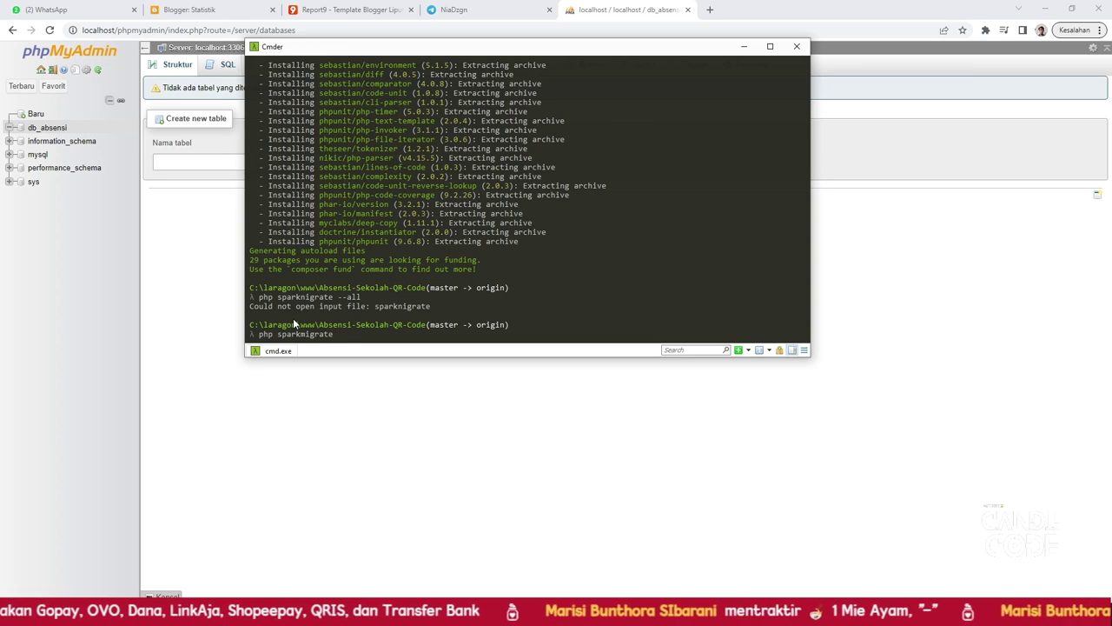
type("--")
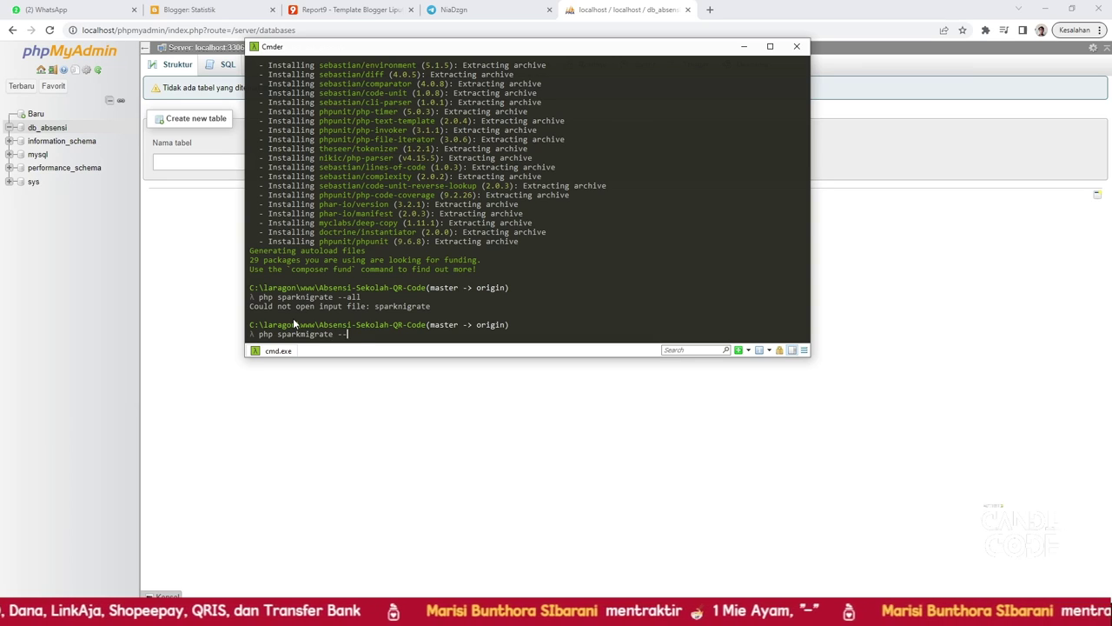
type("all")
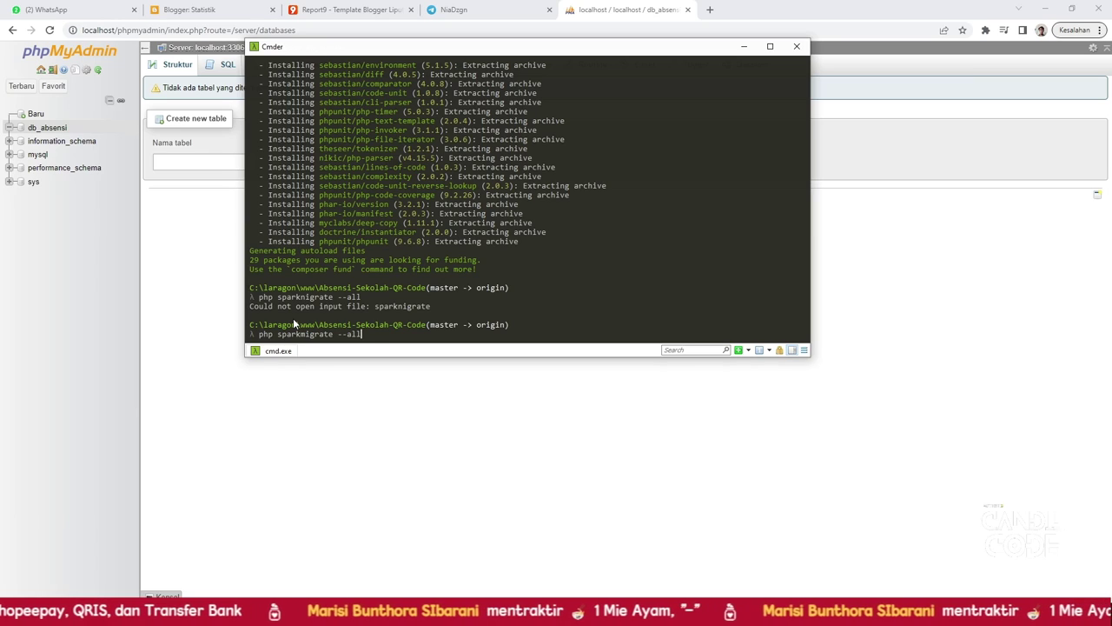
key("Return")
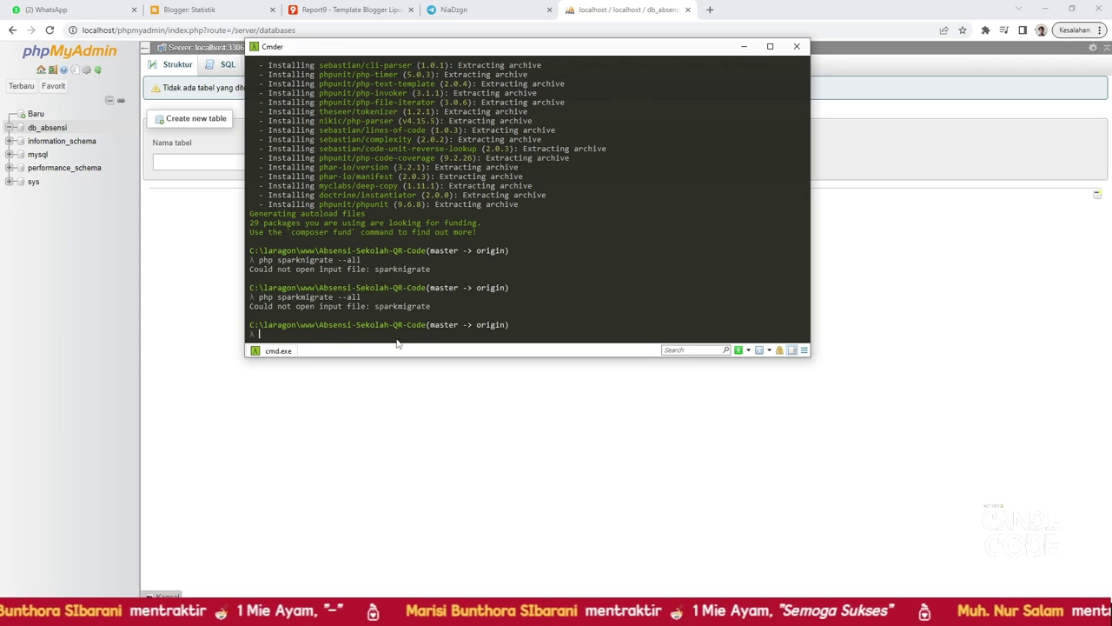
type("p")
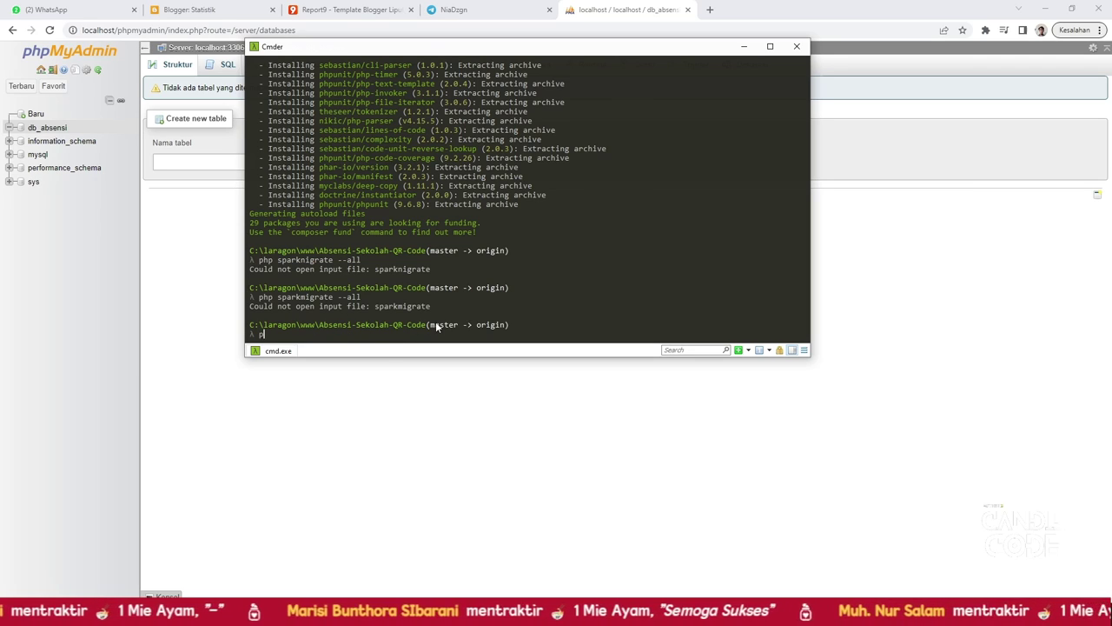
type("hp spar")
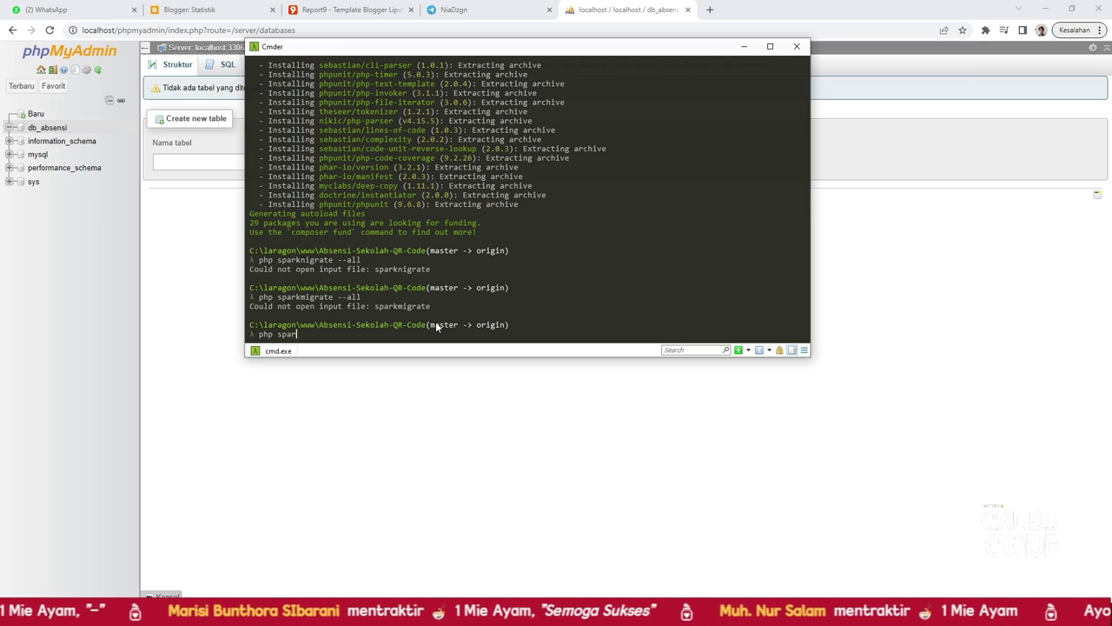
type("k mi")
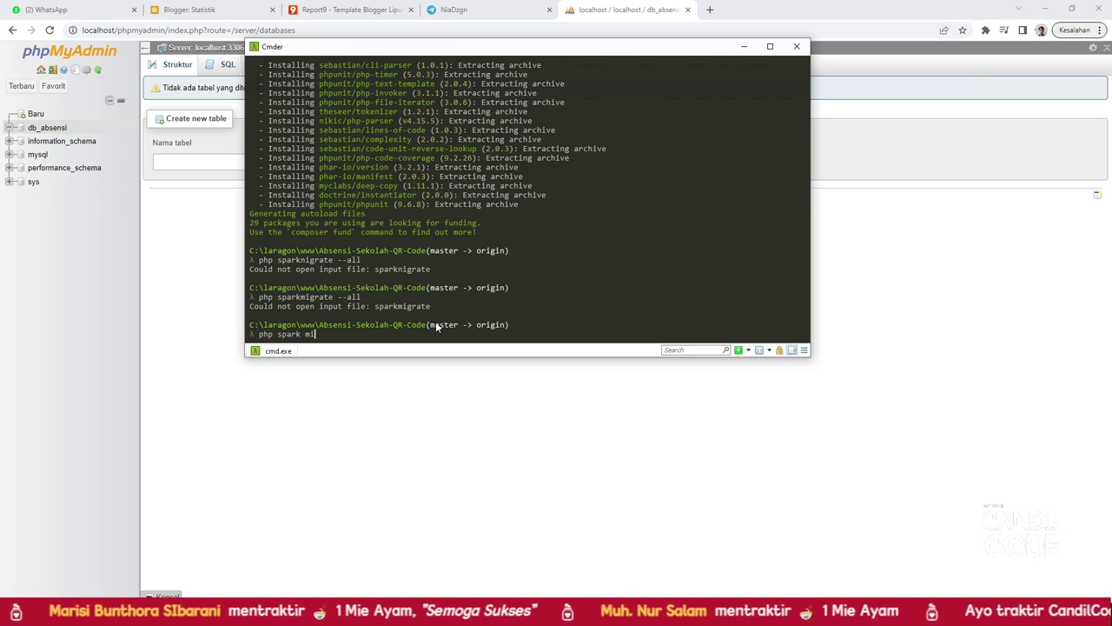
type("grate ")
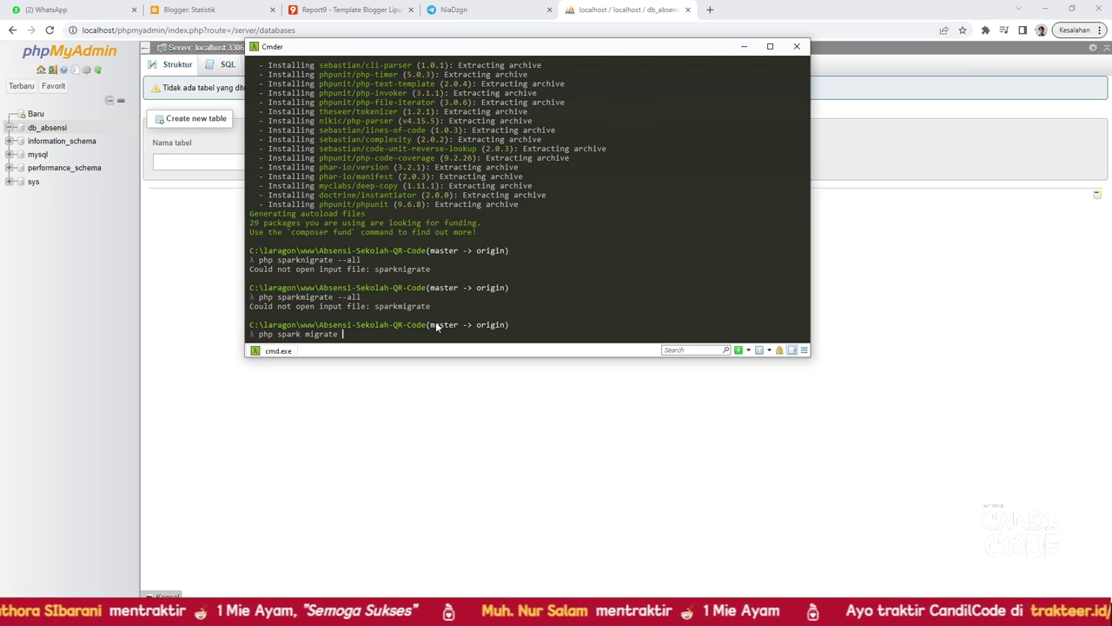
type("--all")
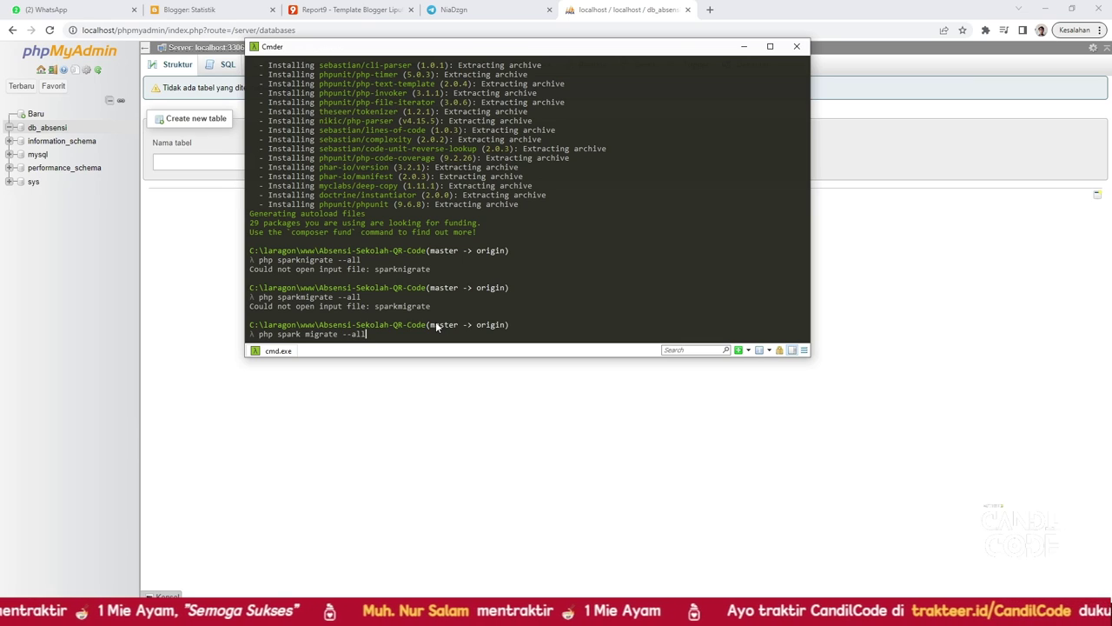
key("Return")
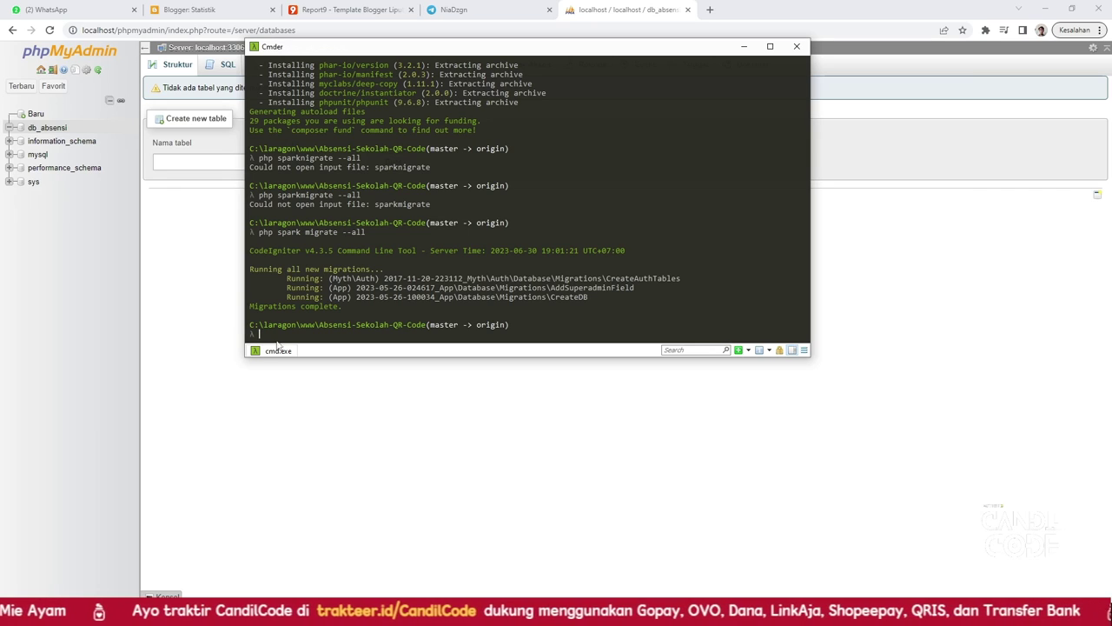
Expand vendor/myth/auth/src in the VS Code Explorer and open AuthTrait.php.
key("alt+Tab")
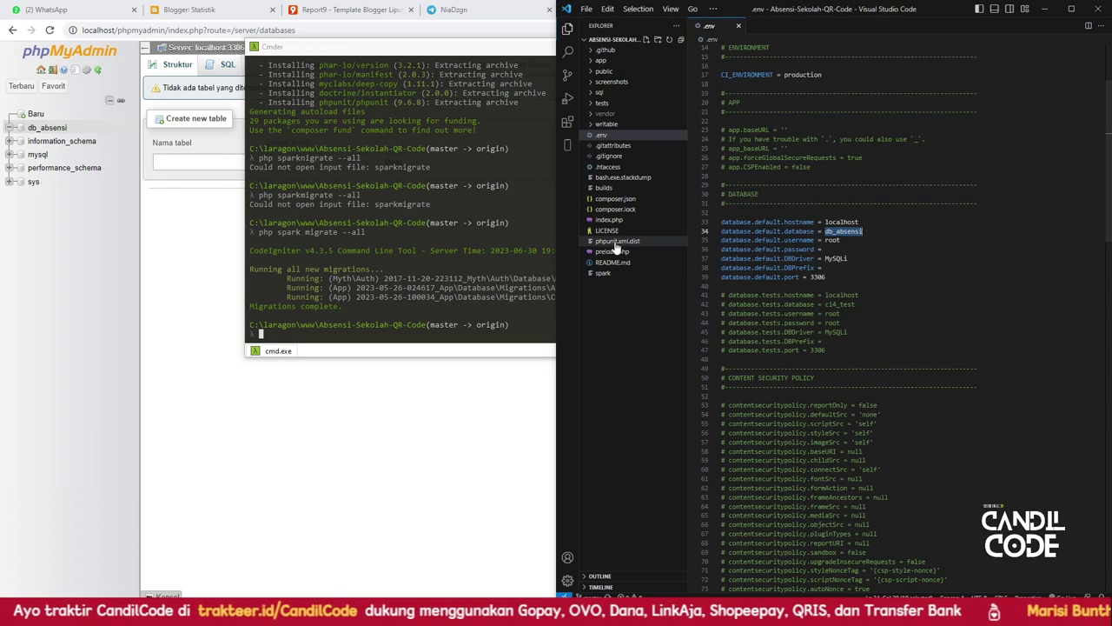
left_click(602, 73)
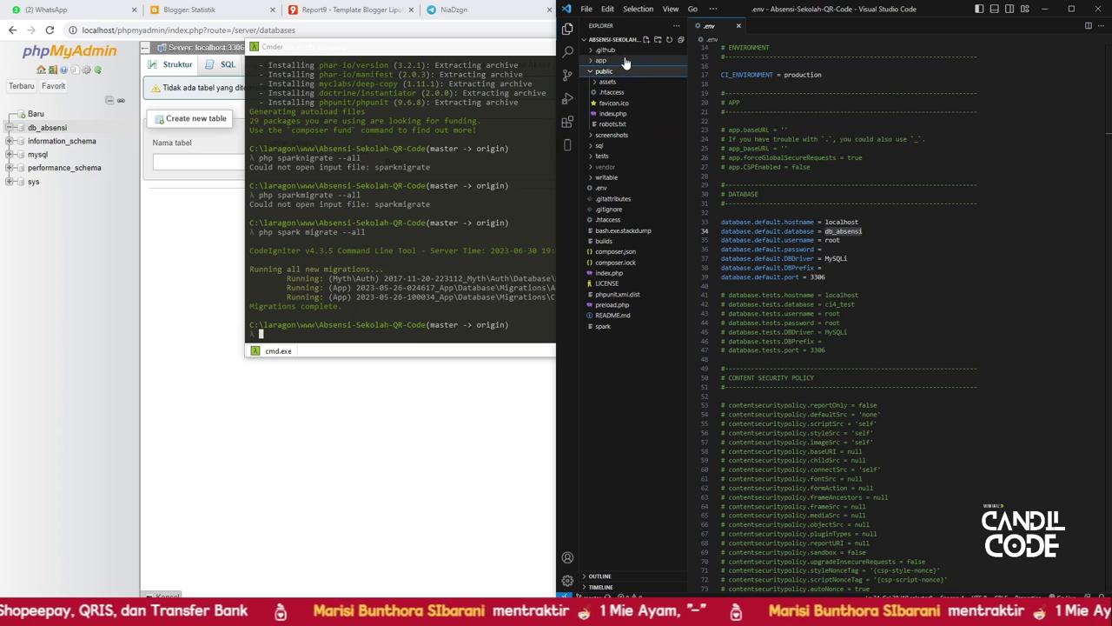
left_click(620, 71)
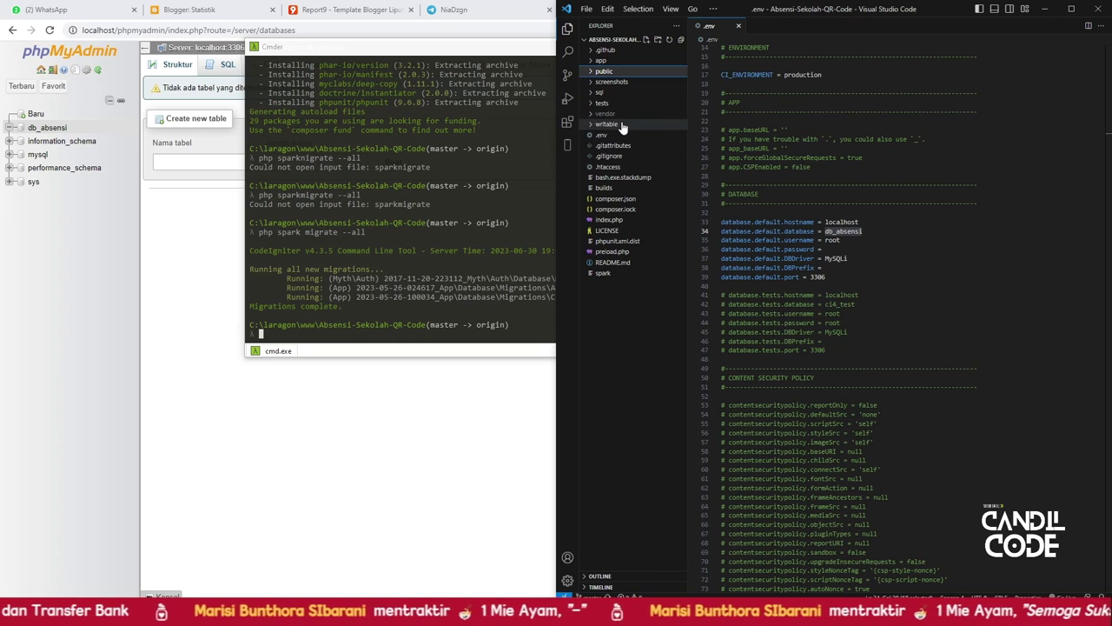
left_click(618, 117)
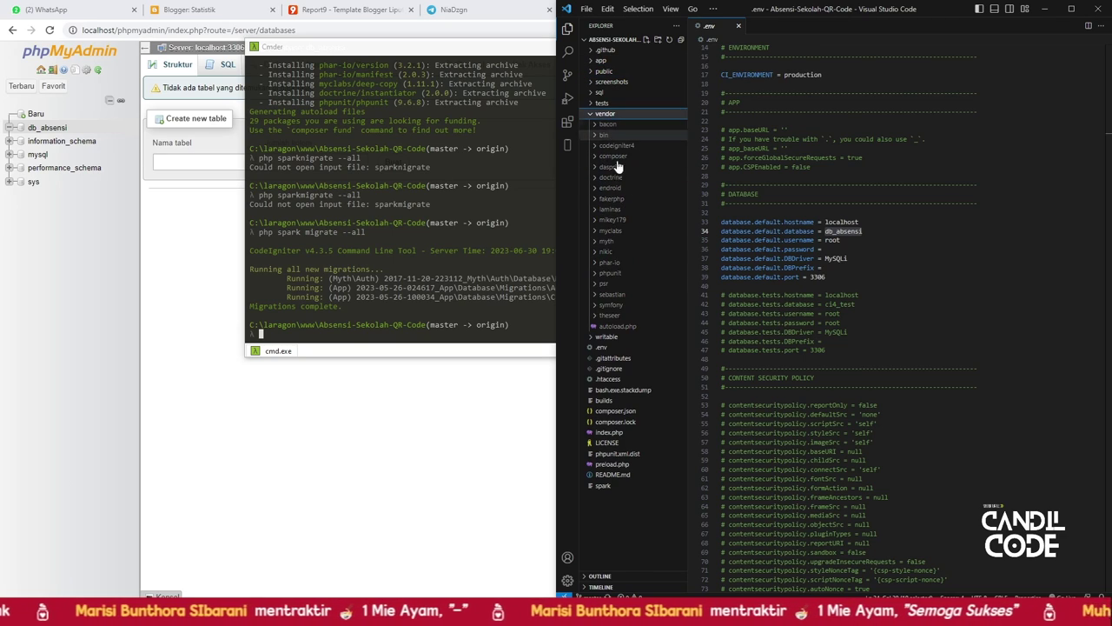
left_click(607, 243)
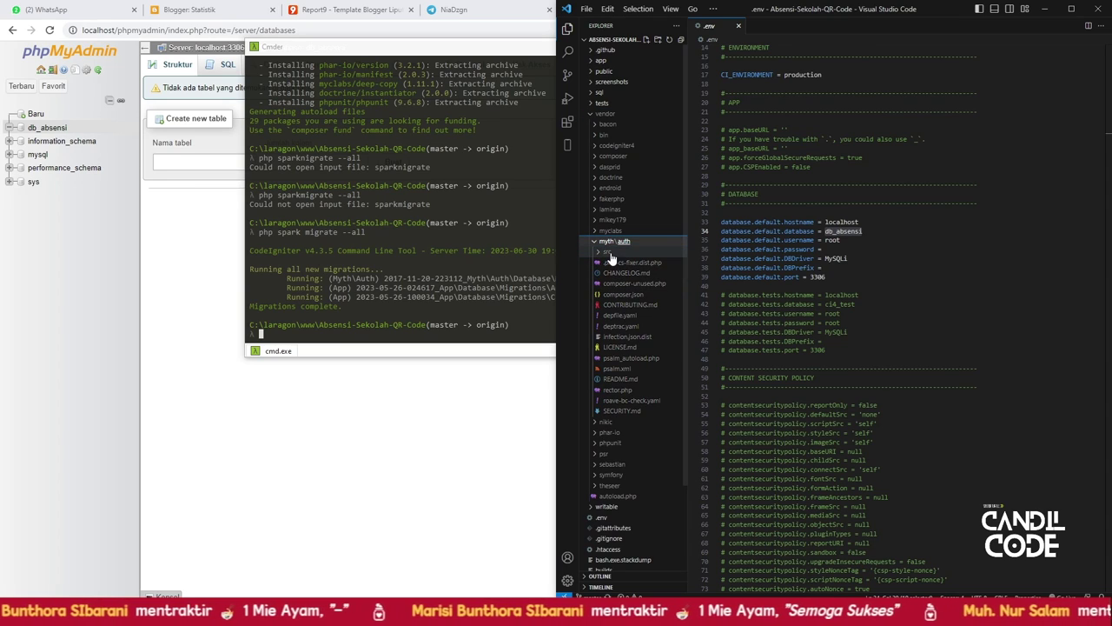
left_click(607, 252)
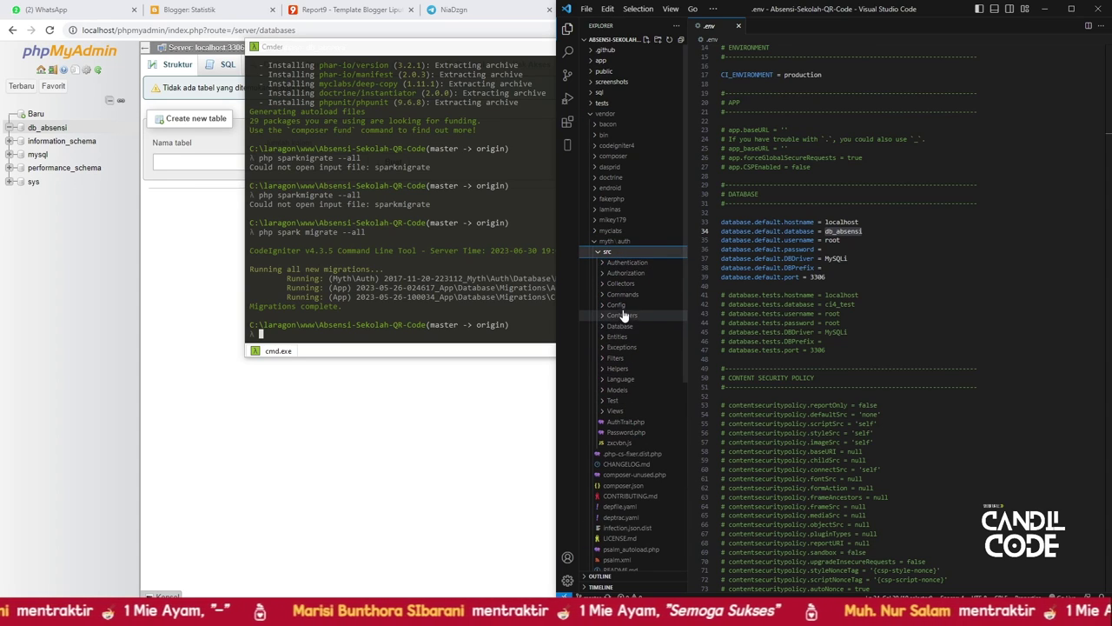
left_click(612, 410)
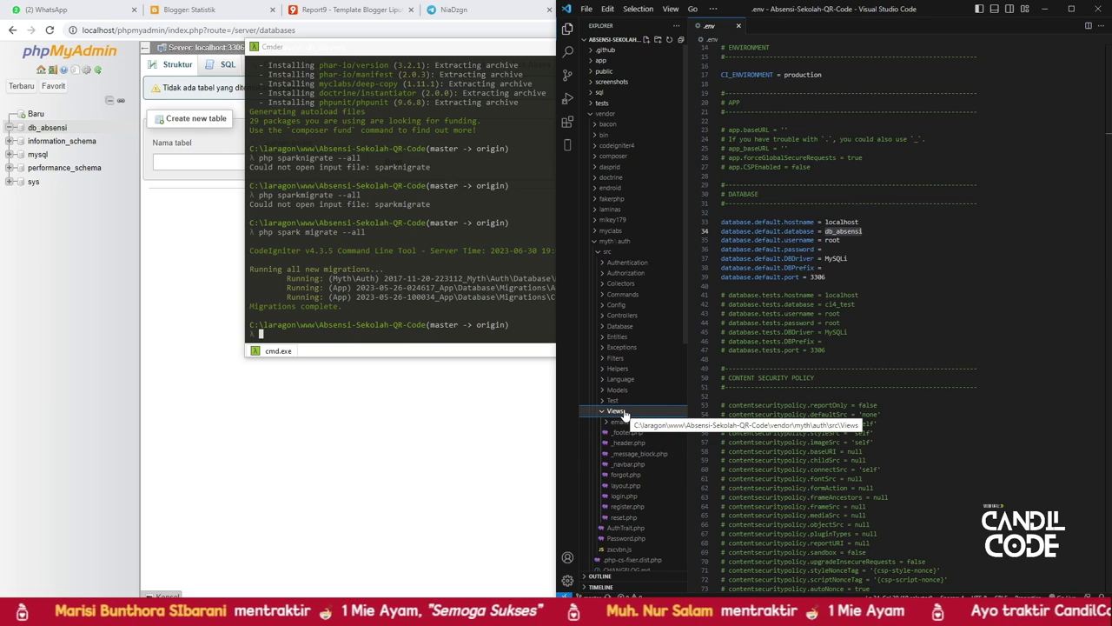
left_click(622, 413)
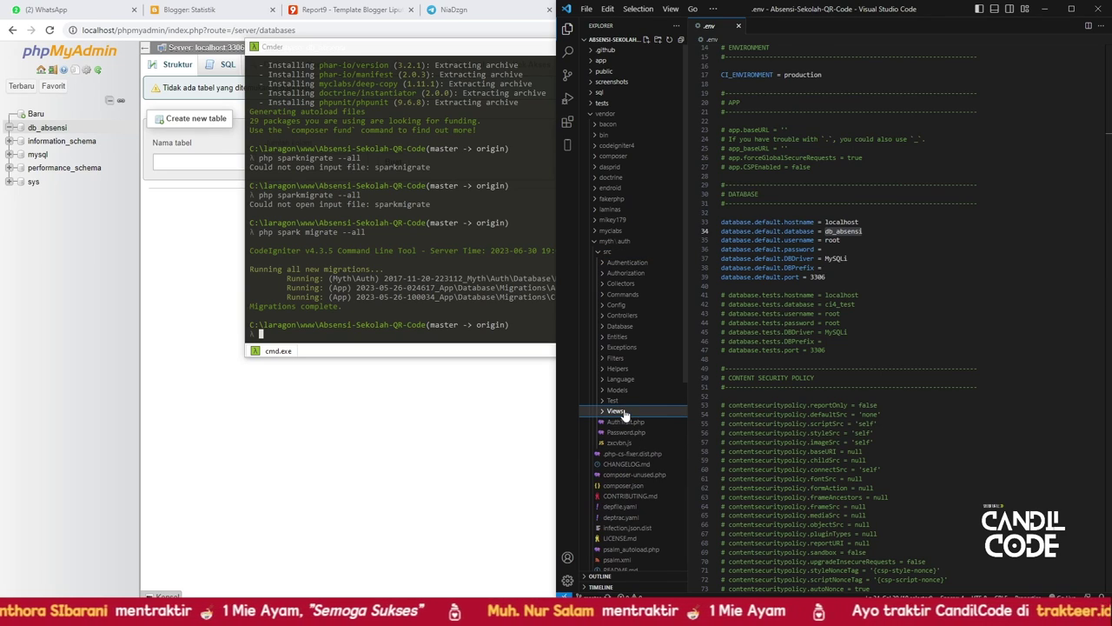
left_click(624, 422)
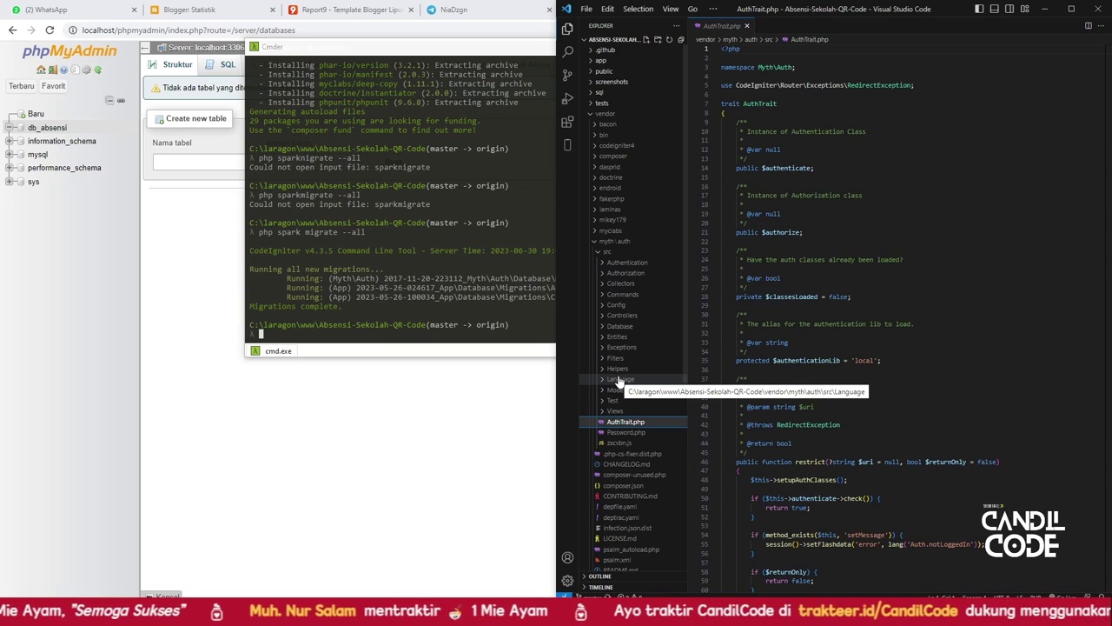
Open Config/Auth.php and change the 'login' view path from Myth\ to App\.
left_click(616, 305)
left_click(627, 317)
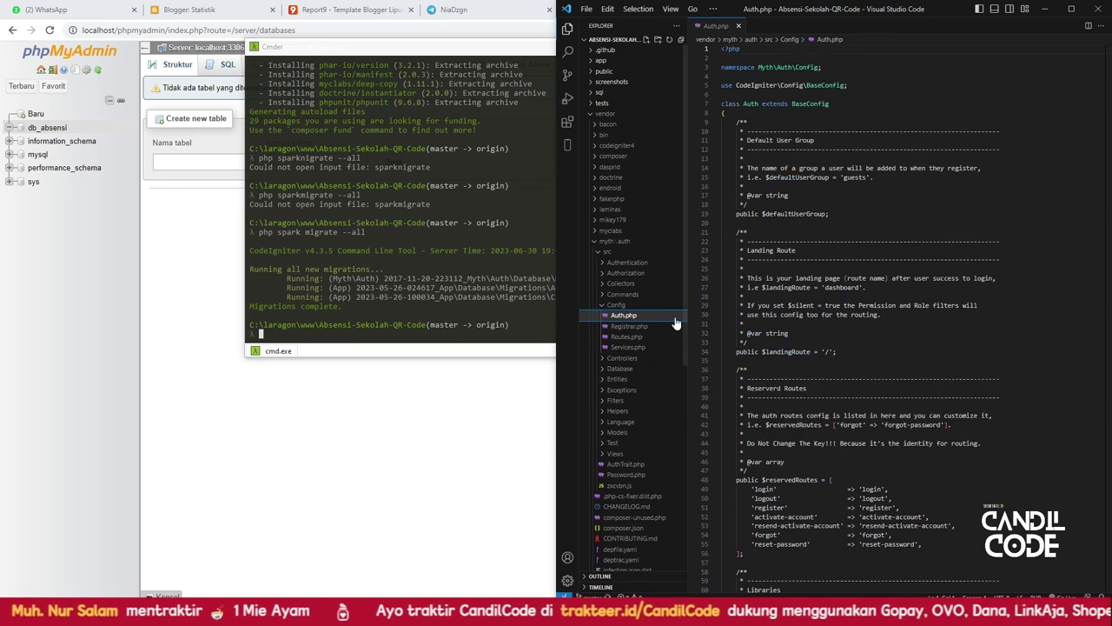
scroll(814, 339, "down", 4)
scroll(815, 339, "down", 4)
scroll(815, 338, "down", 3)
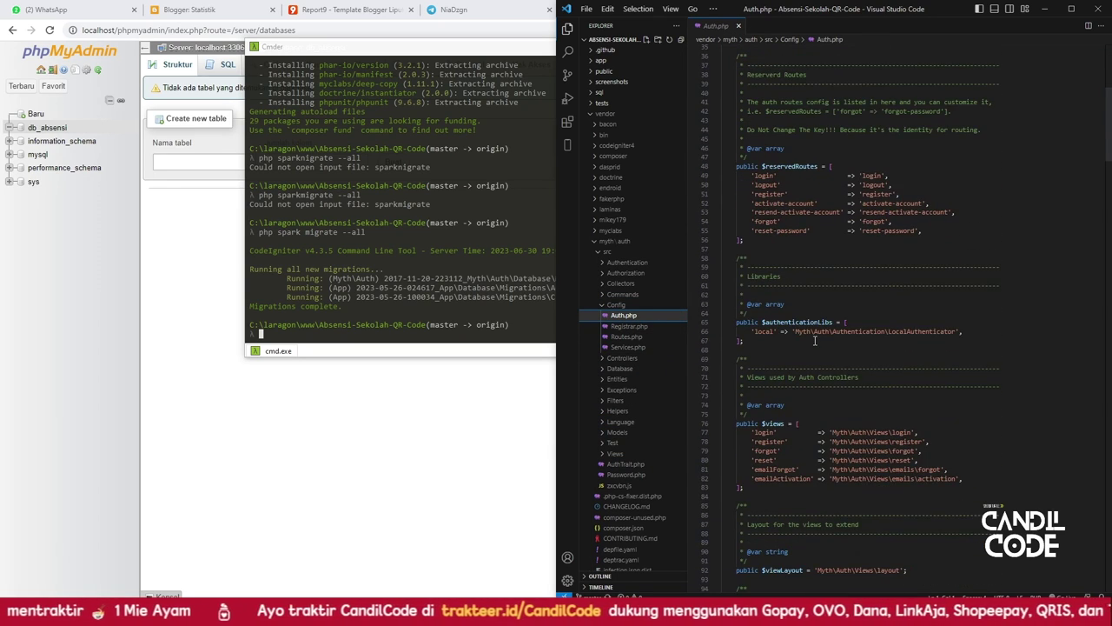
scroll(815, 339, "down", 4)
left_click(835, 335)
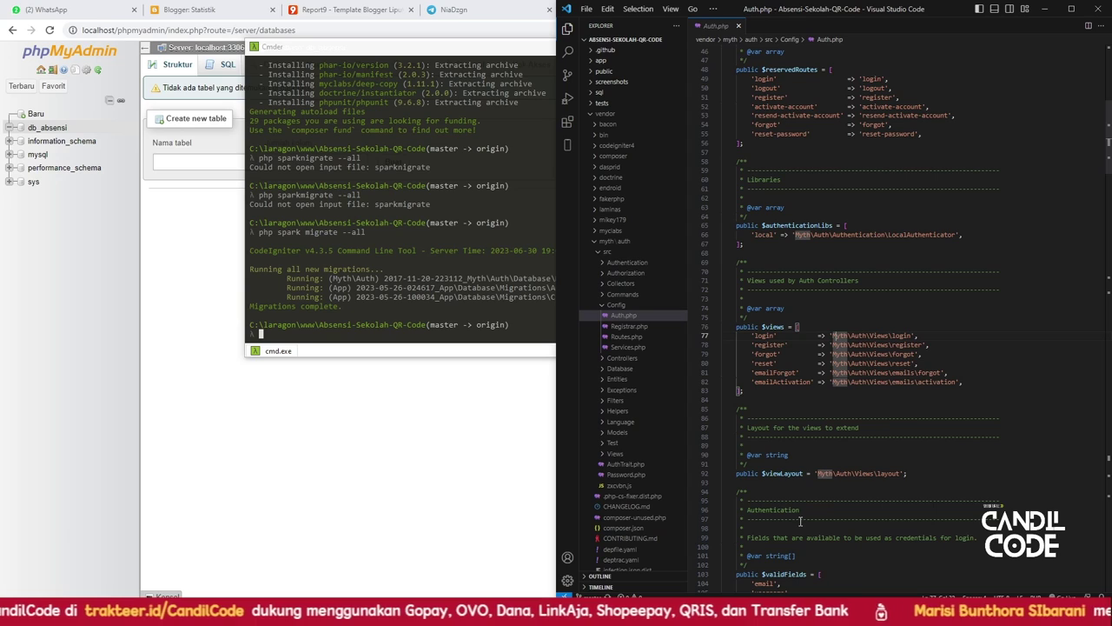
double_click(840, 336)
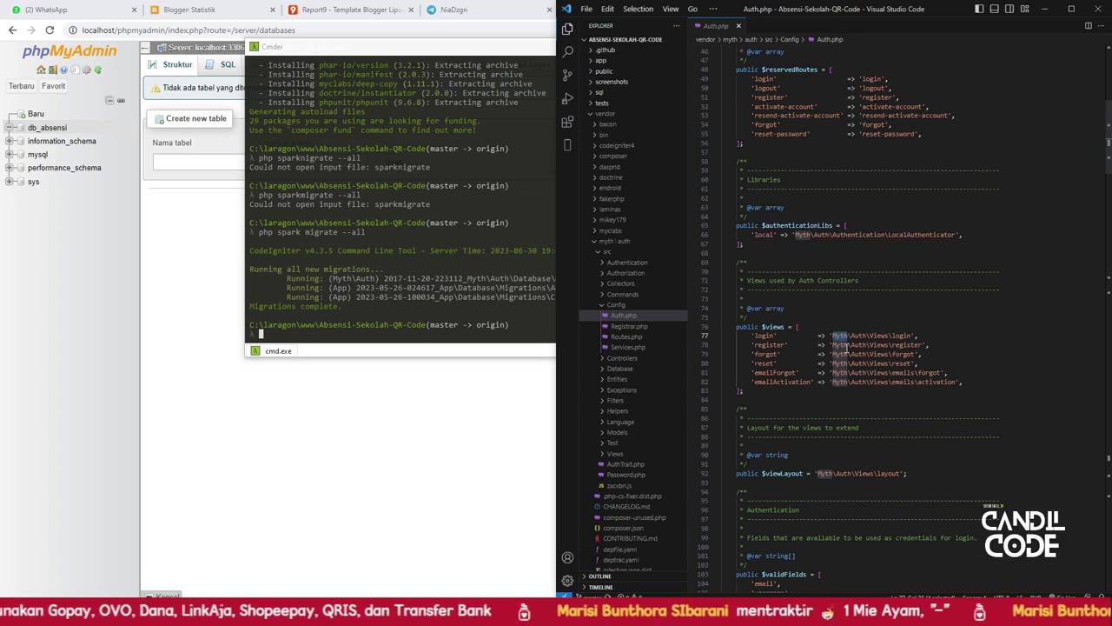
type("A")
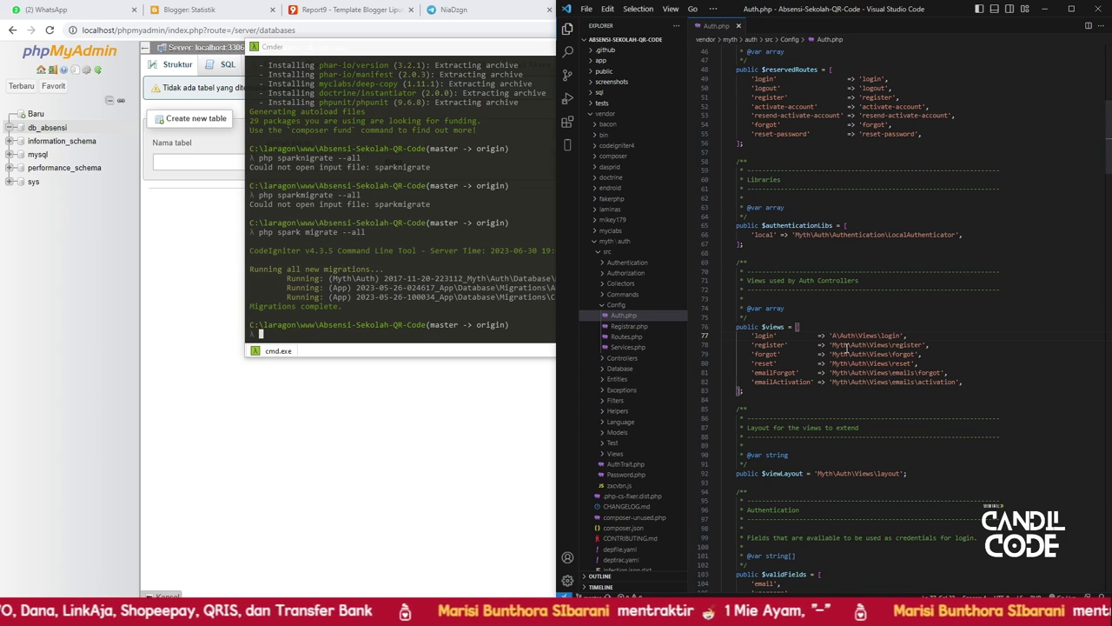
type("pp")
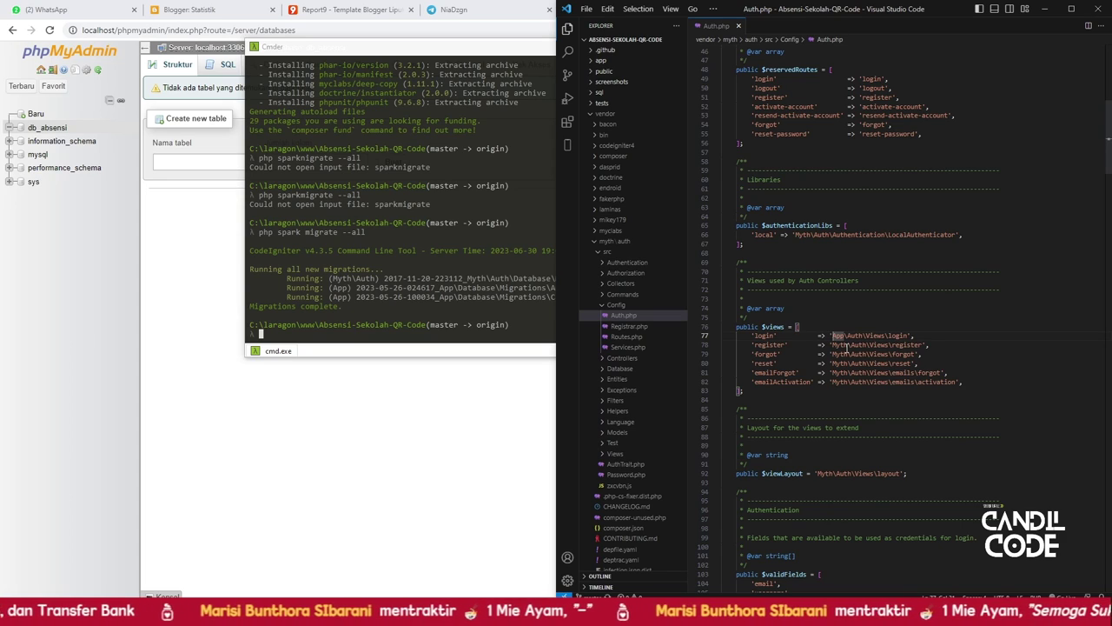
type("\\")
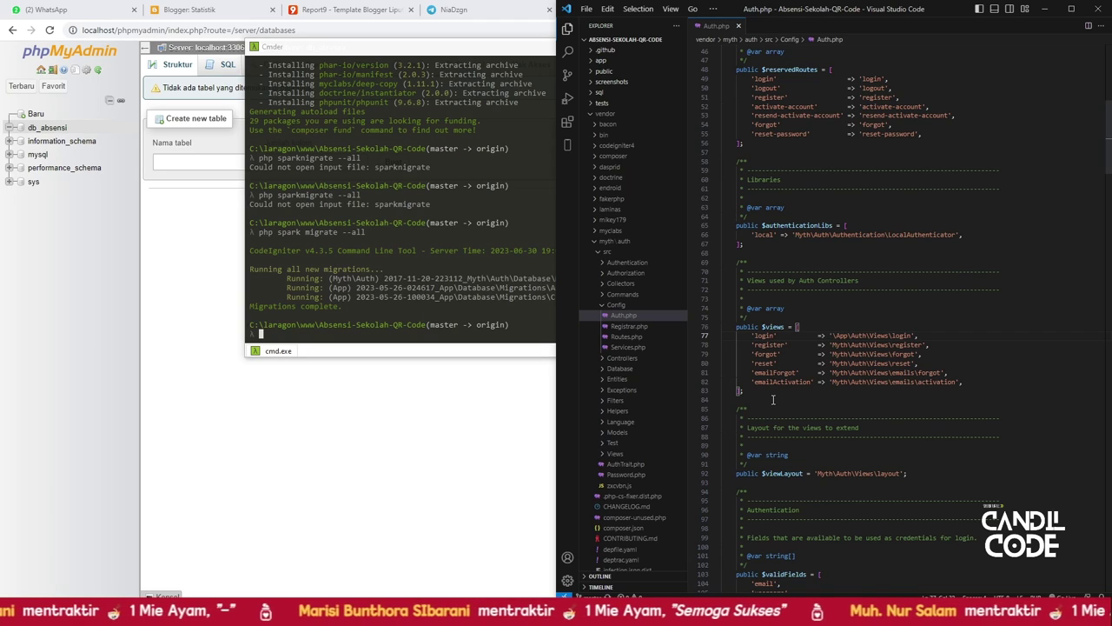
left_click(803, 372)
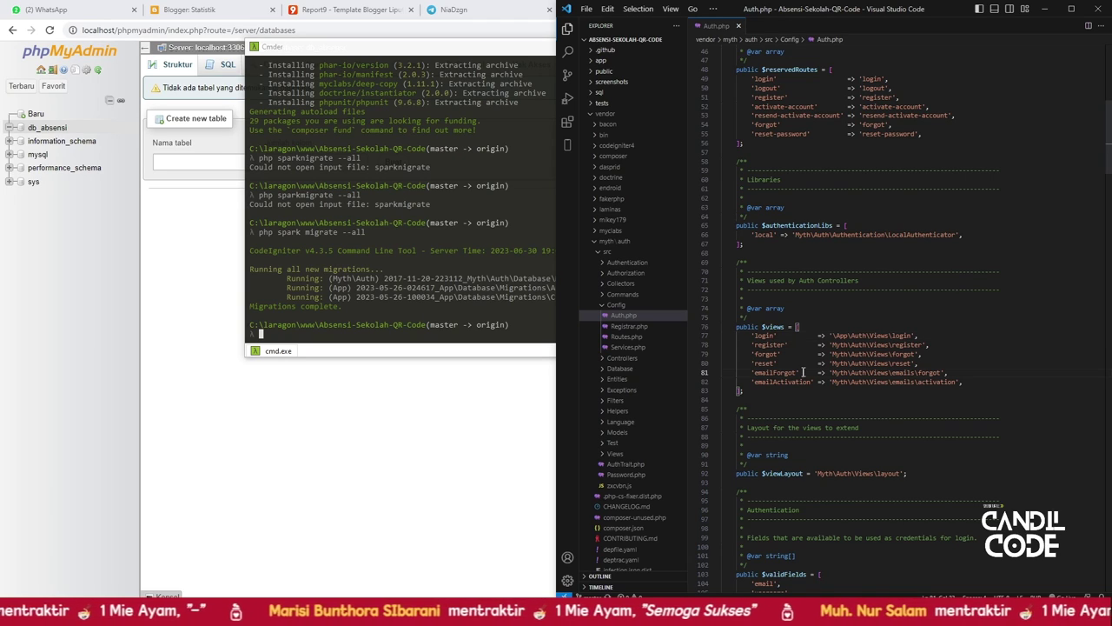
left_click(304, 333)
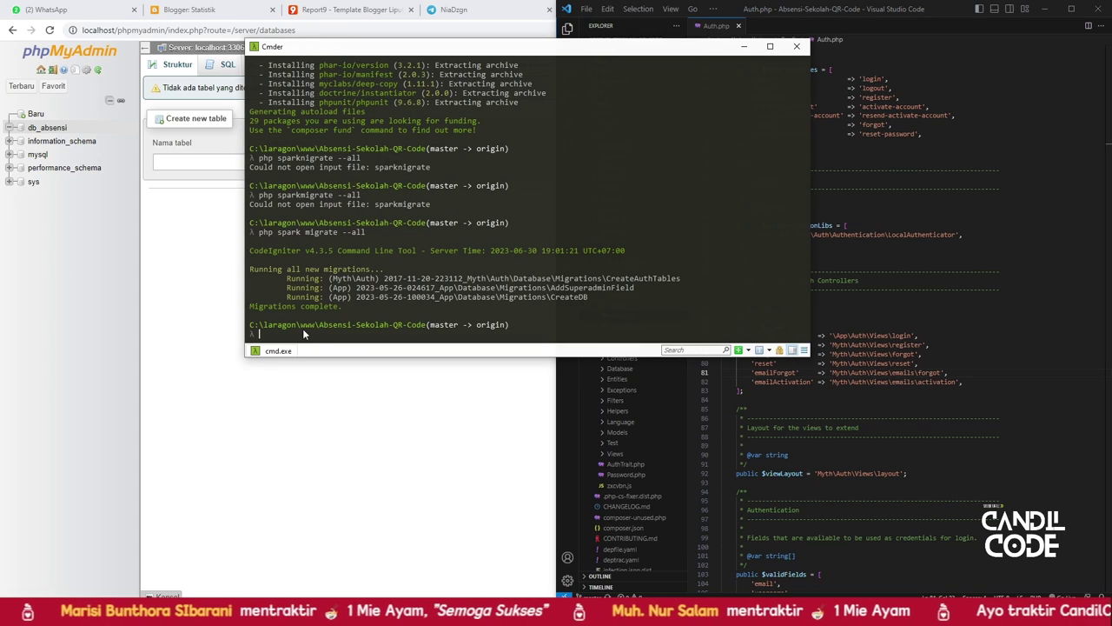
type("php s")
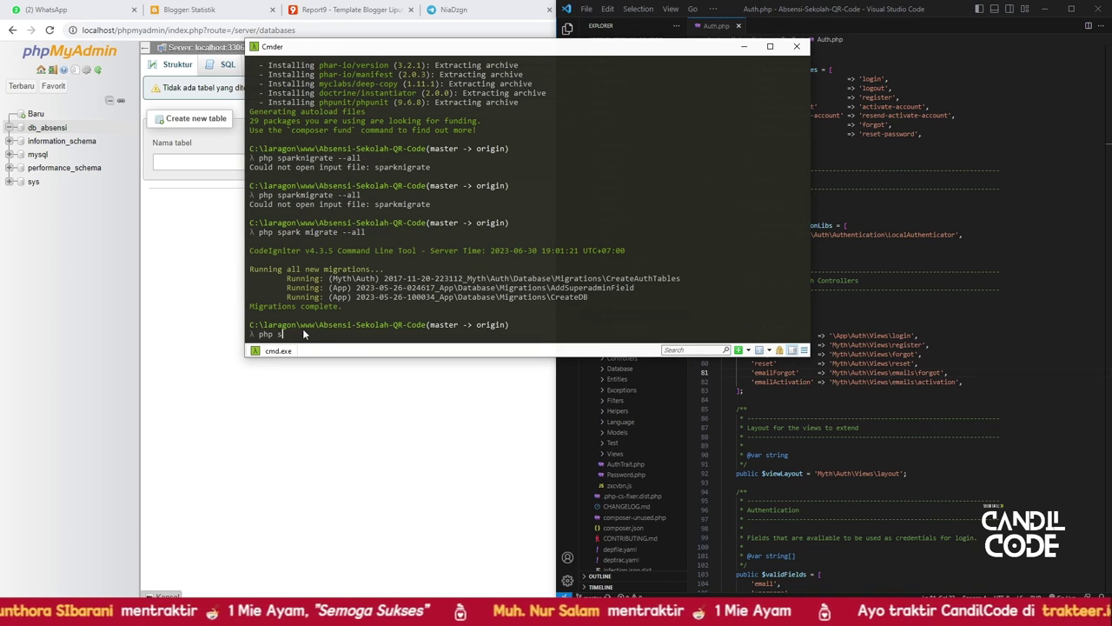
type("park serv")
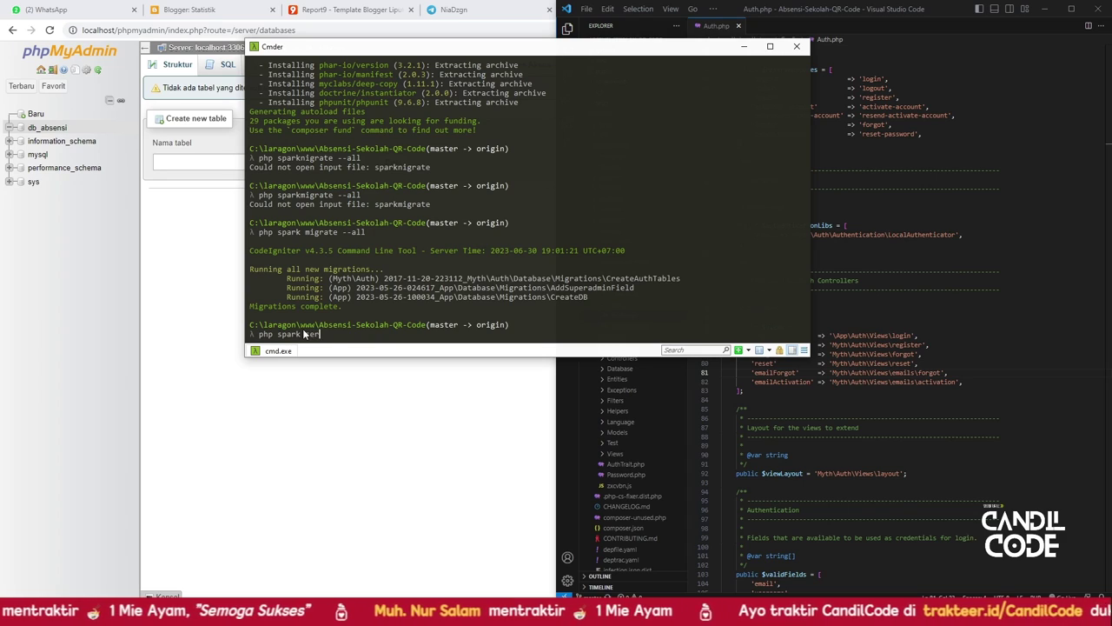
type("e")
key("Return")
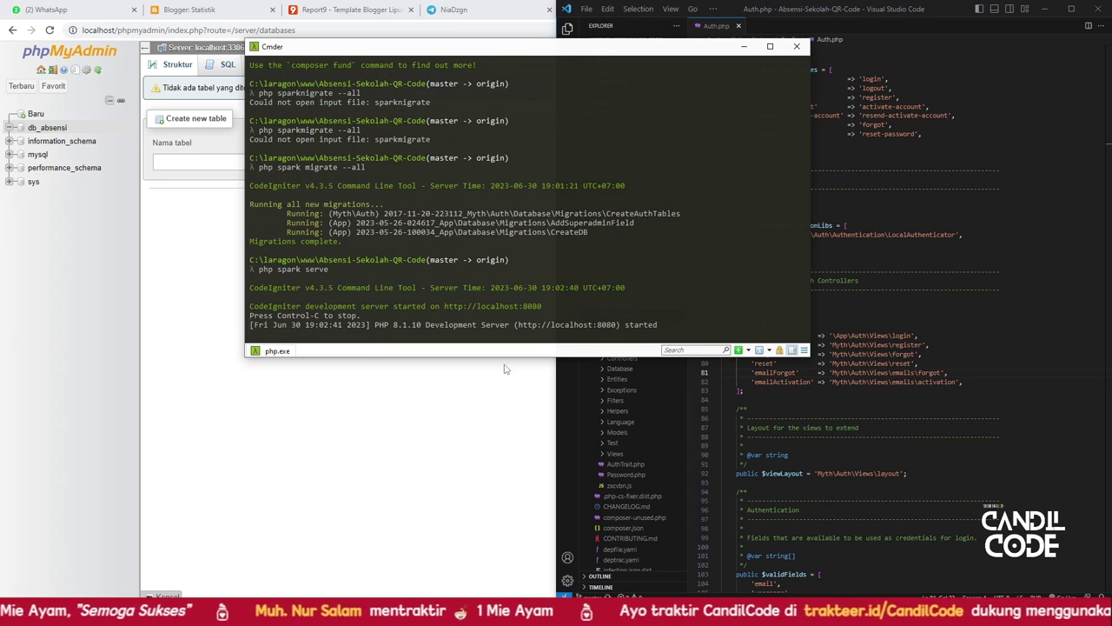
left_click_drag(518, 325, 616, 325)
key("ctrl+c")
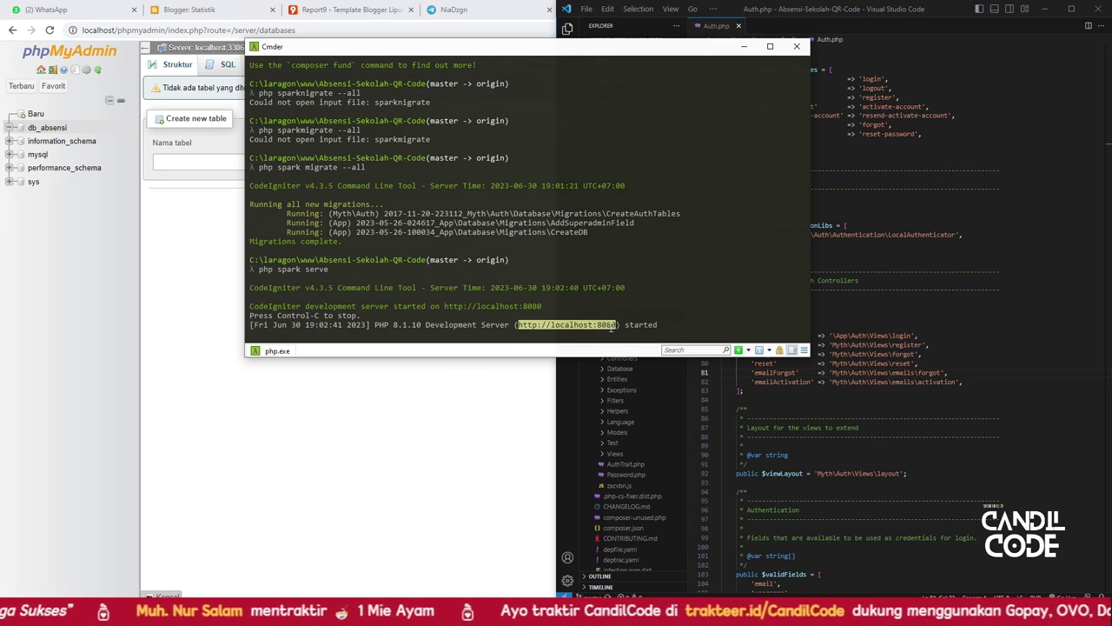
left_click(334, 461)
left_click(709, 10)
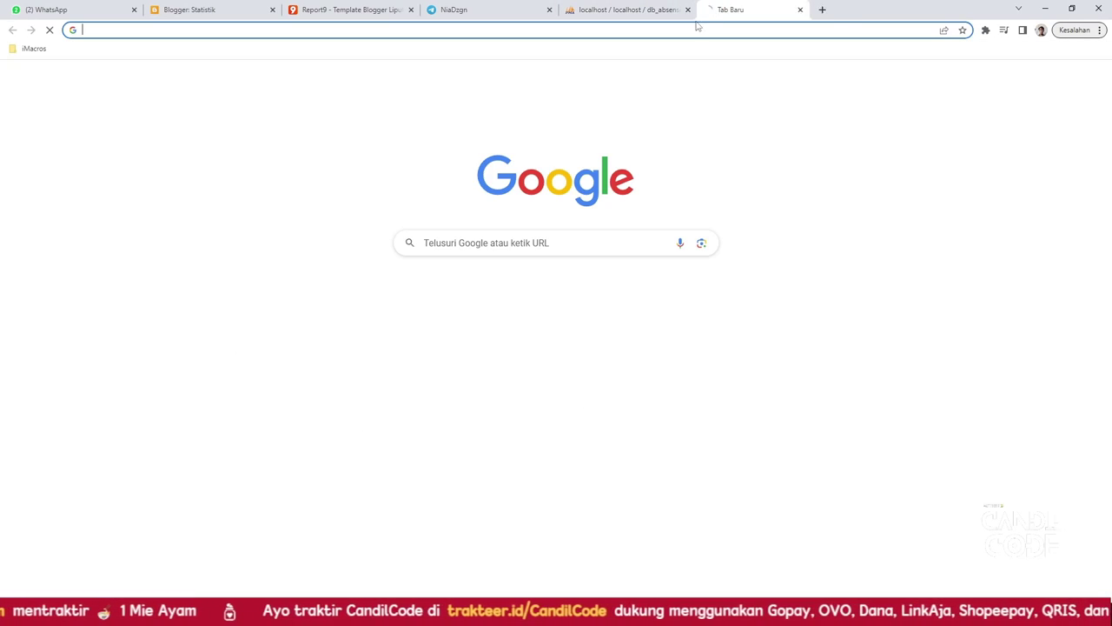
key("ctrl+v")
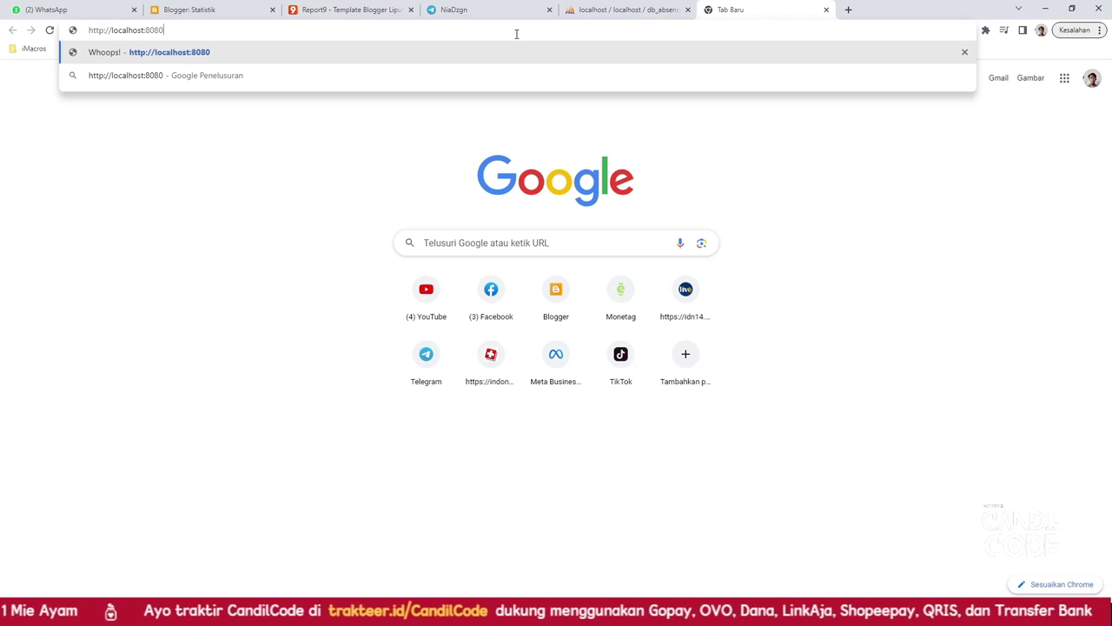
key("Return")
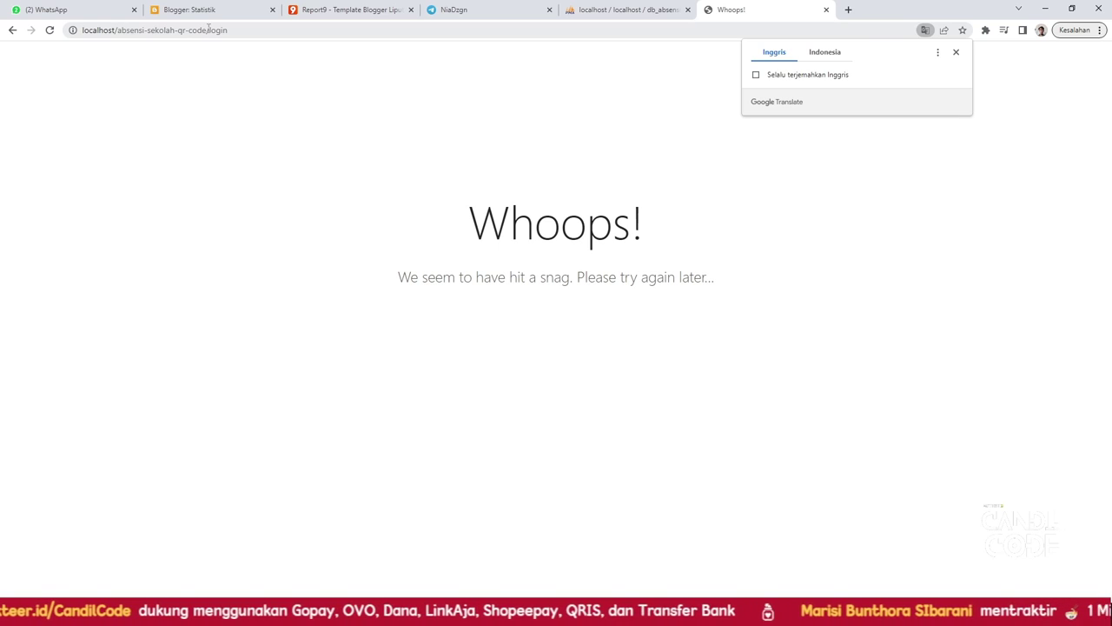
mouse_move(381, 616)
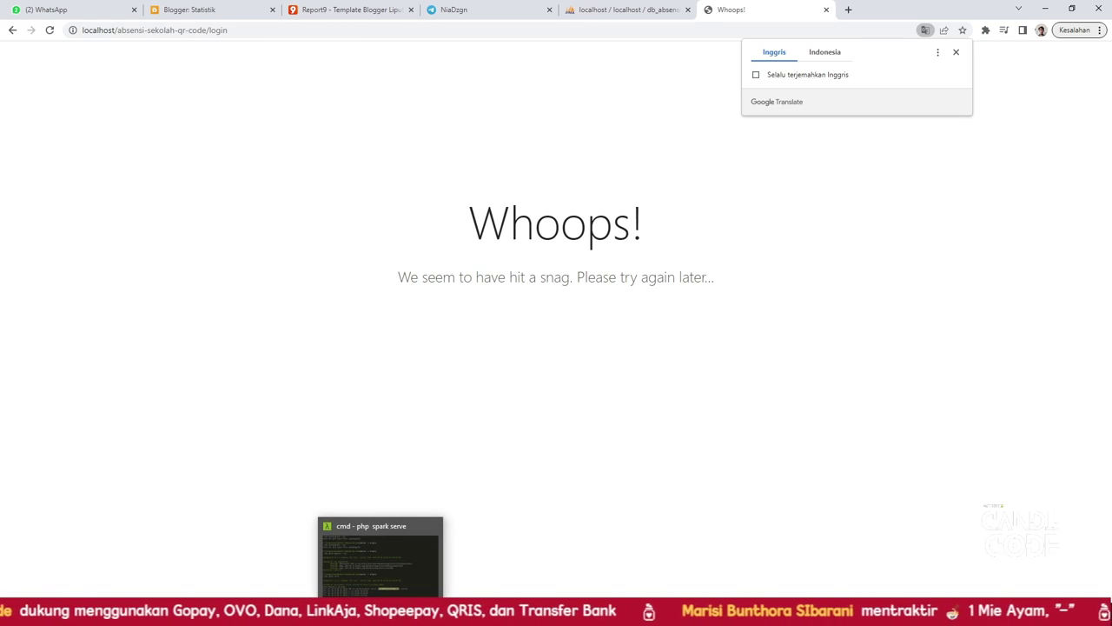
left_click(380, 556)
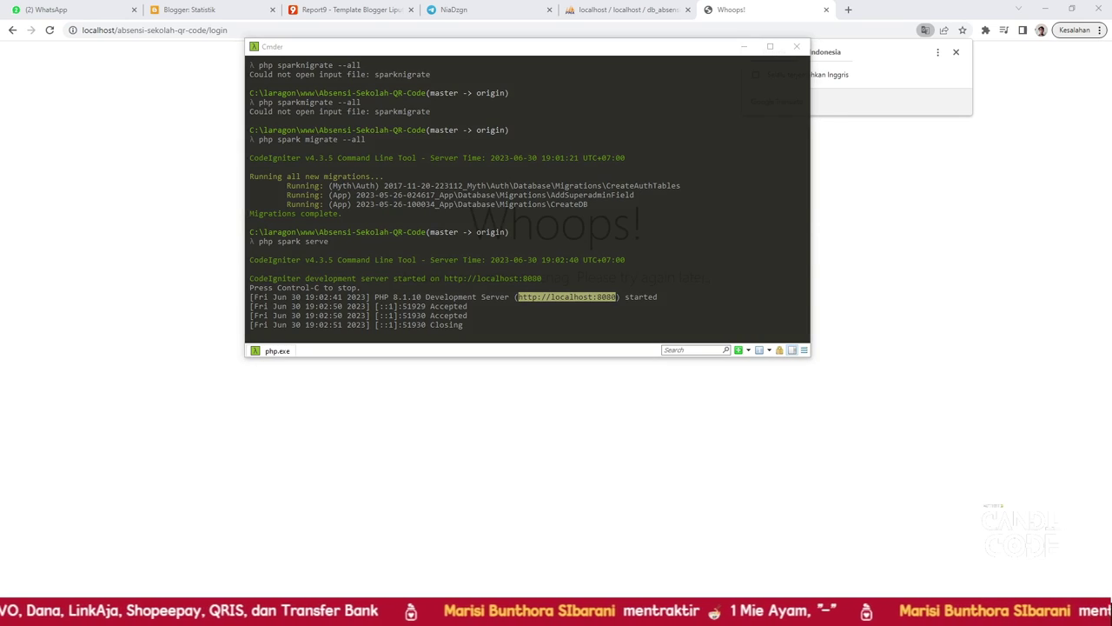
left_click(381, 616)
left_click(210, 32)
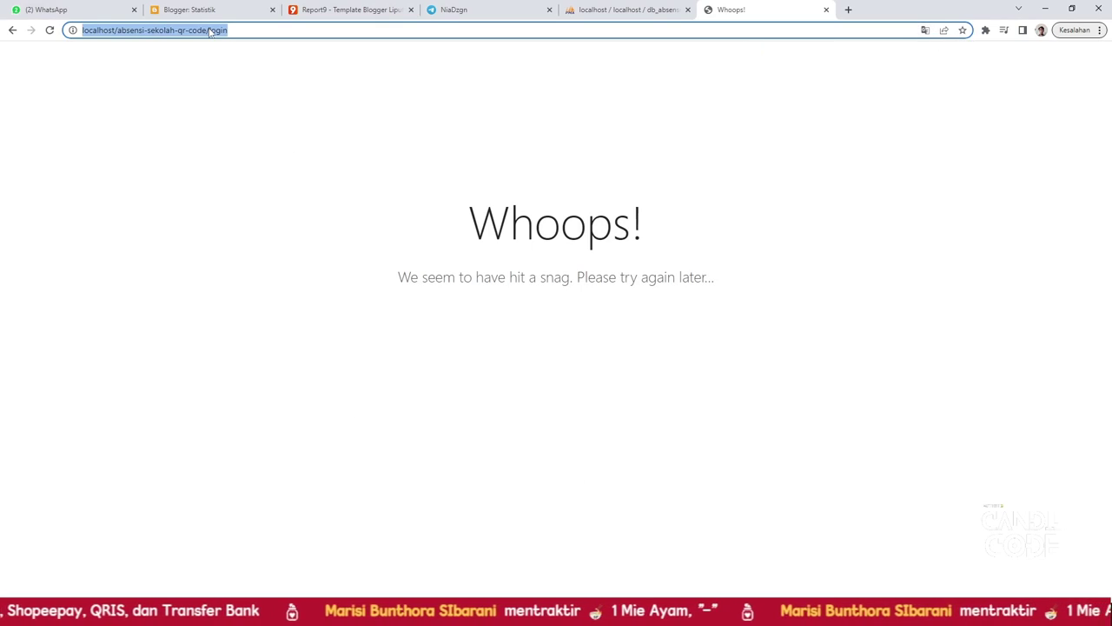
type("http://localhost/absensi-sekolah-qr-code/login")
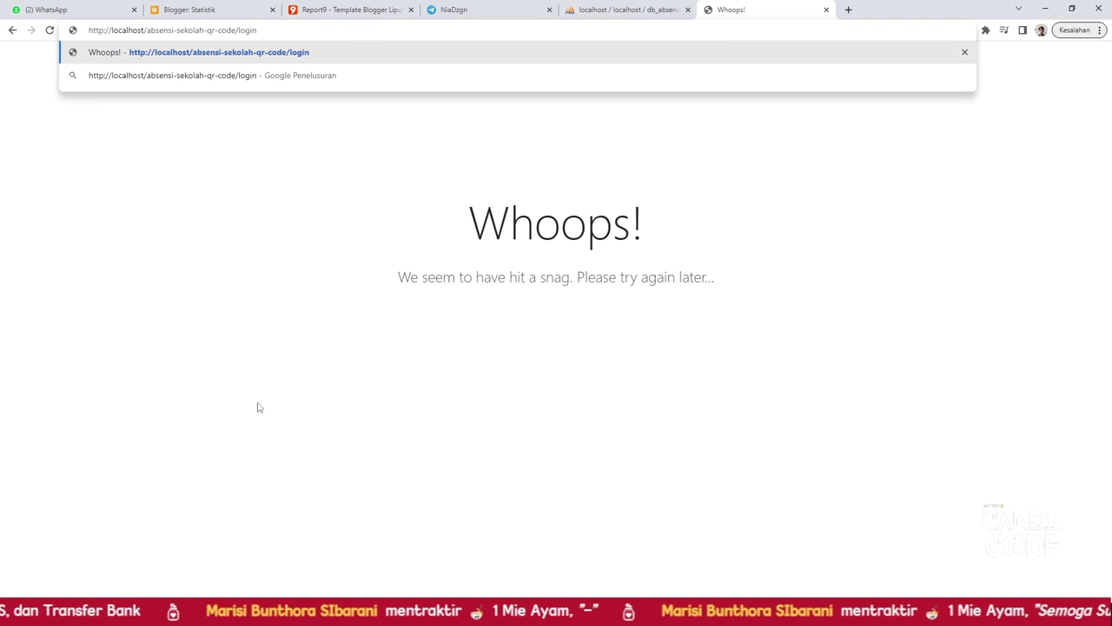
left_click(381, 615)
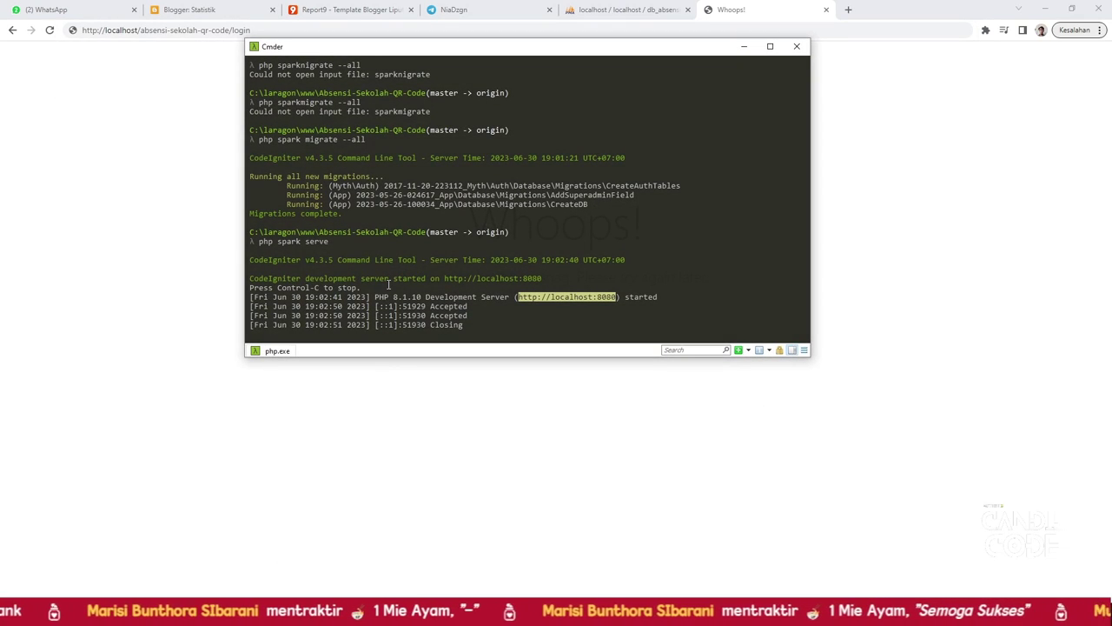
left_click(126, 32)
key("ctrl+v")
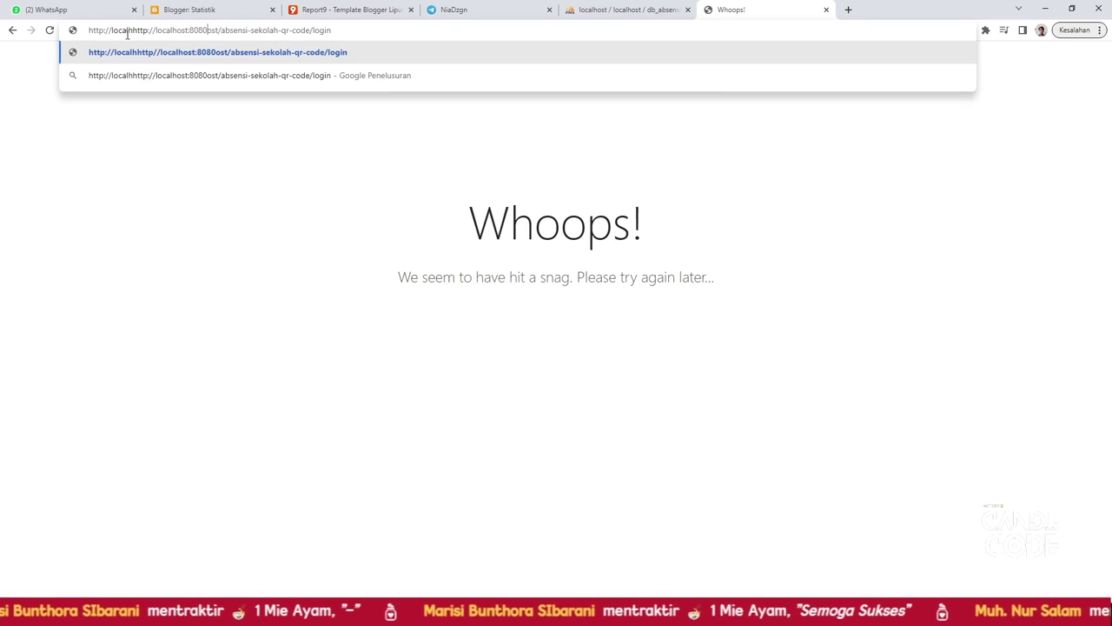
key("ctrl+a")
key("ctrl+v")
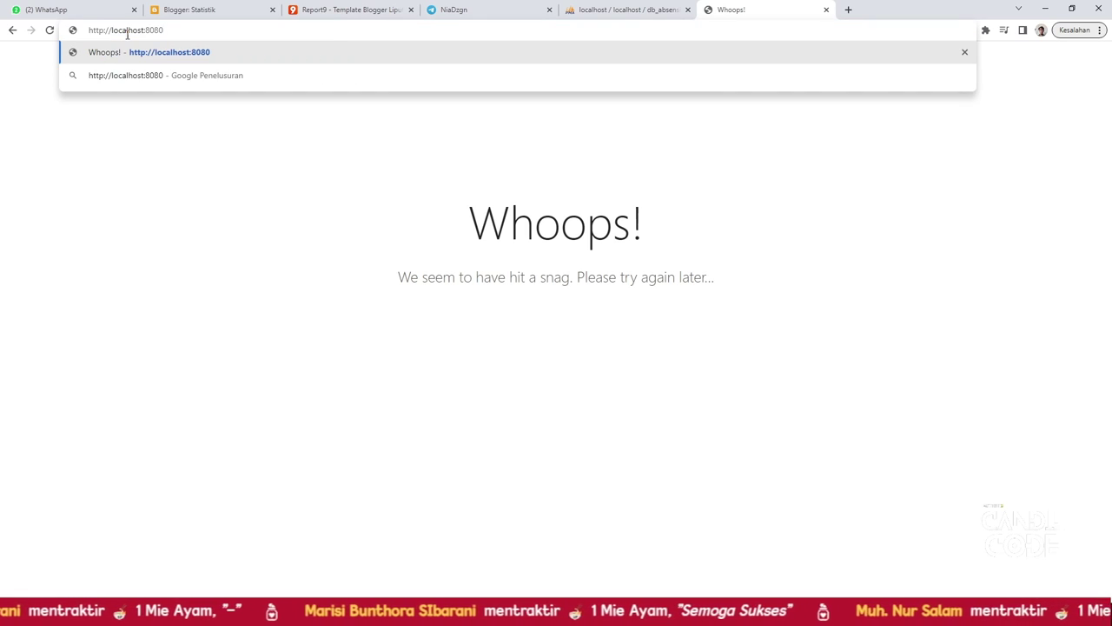
key("Return")
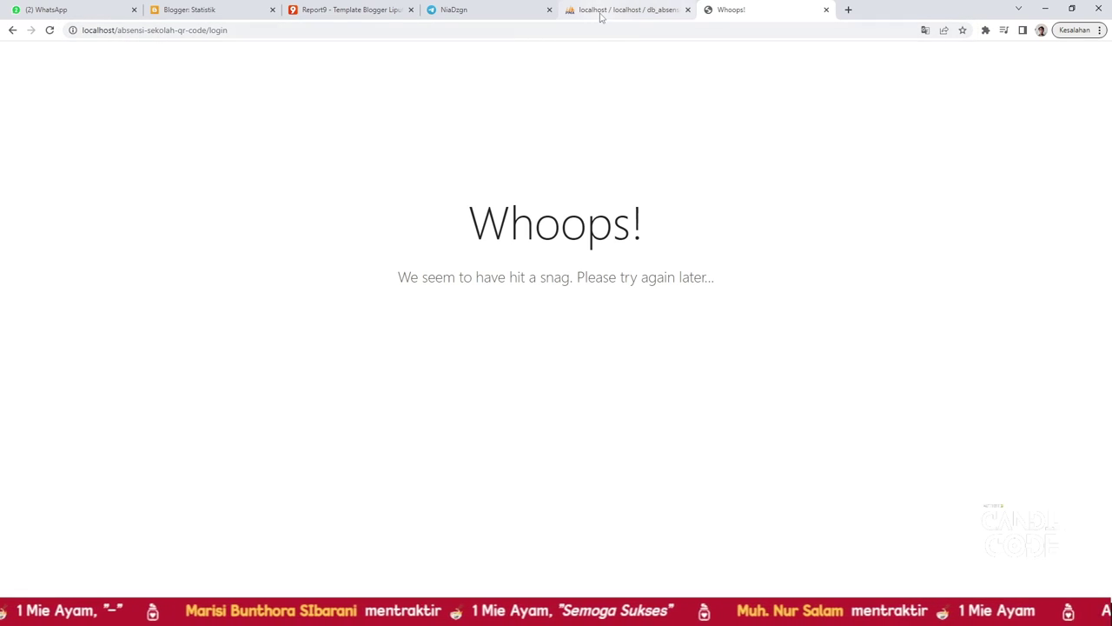
left_click(622, 9)
left_click(47, 128)
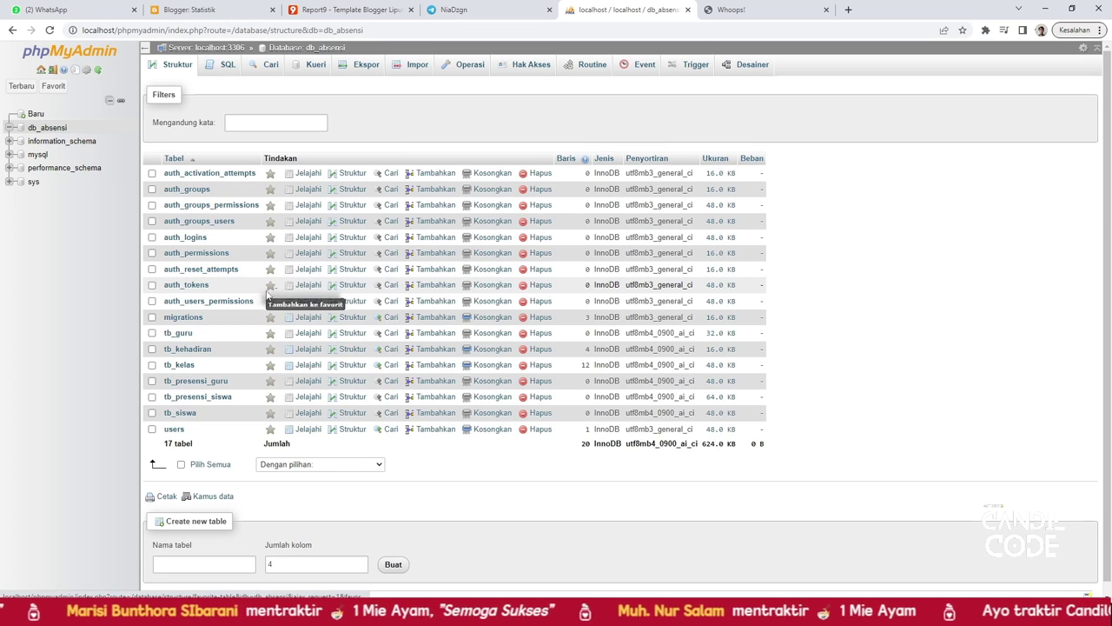
Browse the db_absensi users table, which holds one superadmin account, then return to Cmder.
left_click(183, 430)
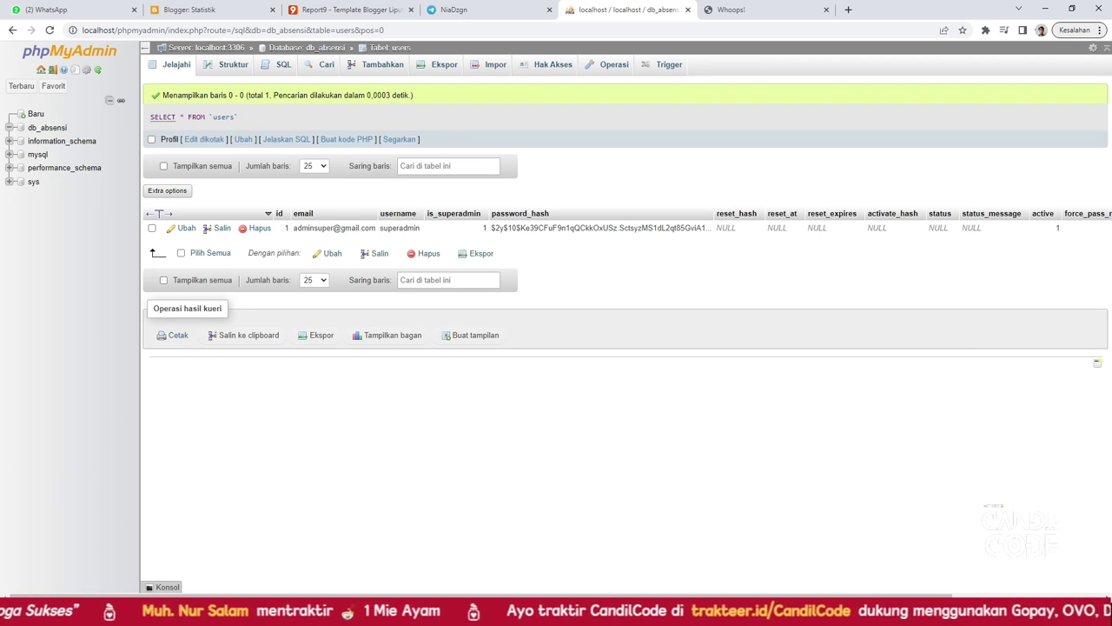
key("alt+Tab")
key("alt+Tab")
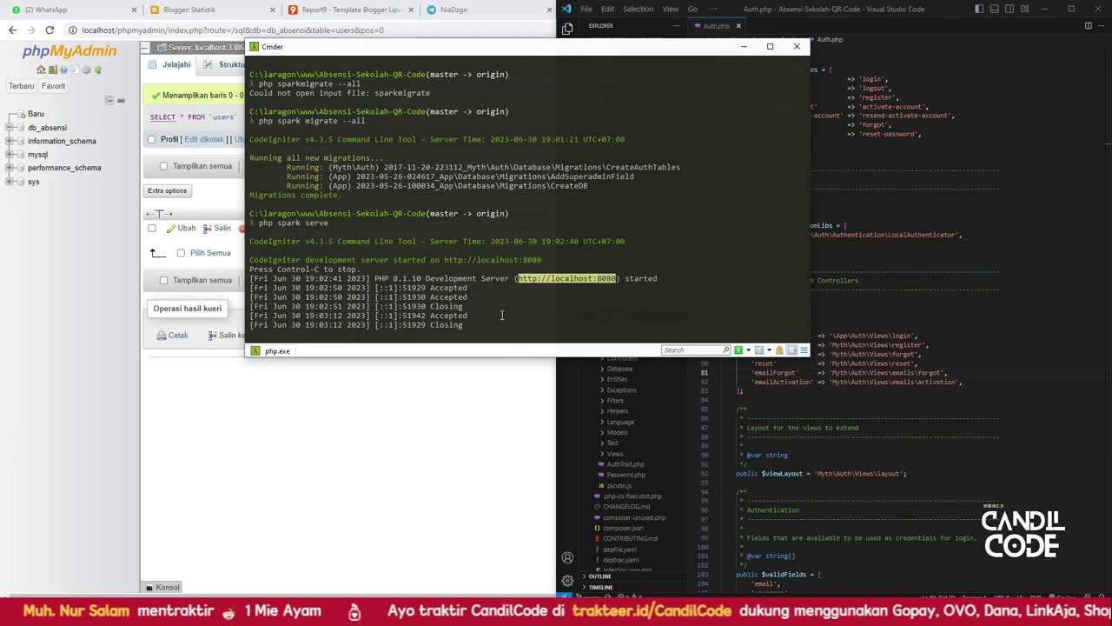
Stop the server and change Auth.php's login view path to '\App\Views\admin\login'.
key("ctrl+c")
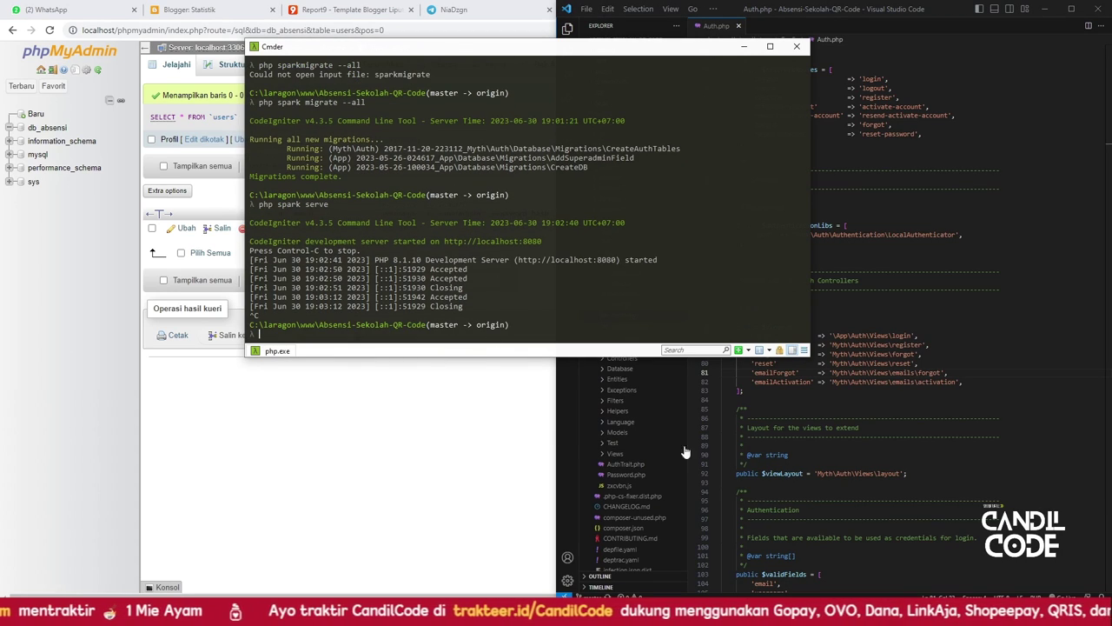
left_click(782, 455)
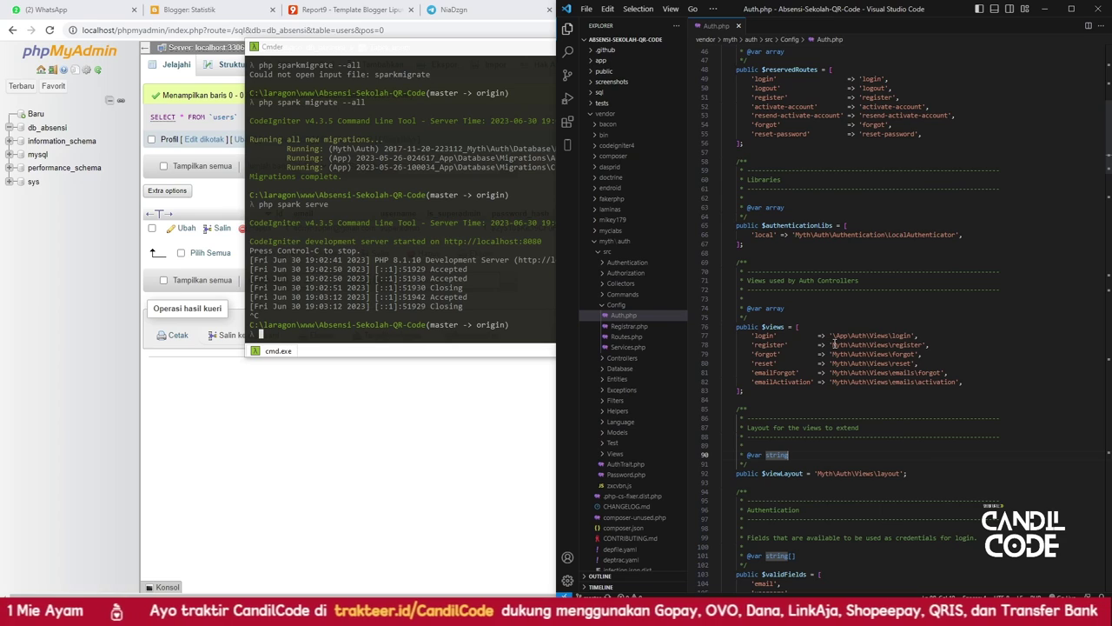
left_click(857, 337)
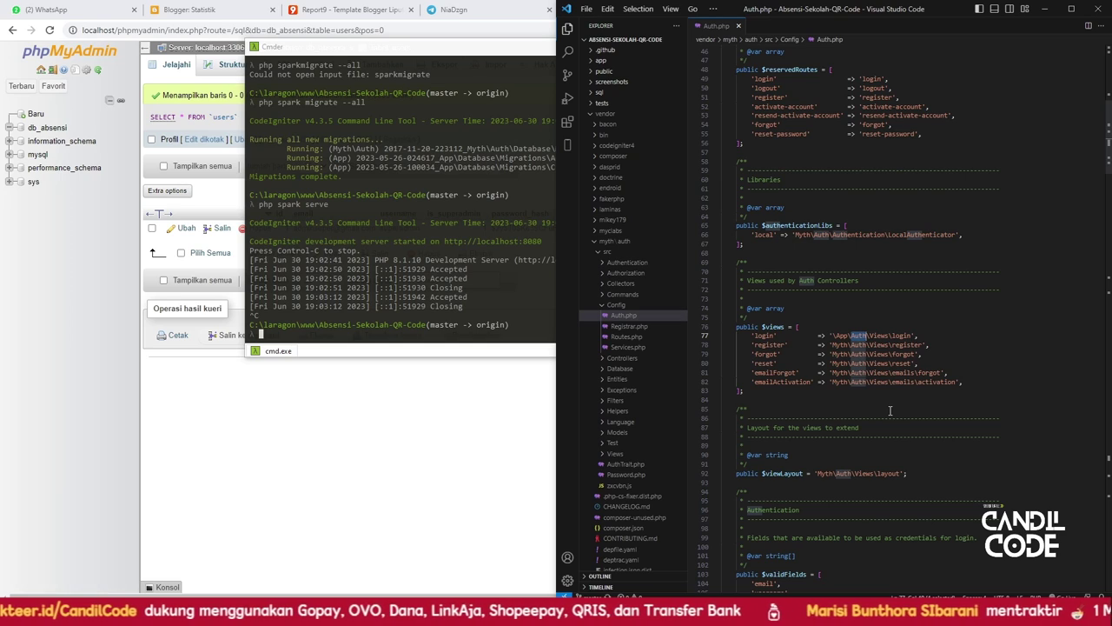
key("BackSpace")
key("BackSpace")
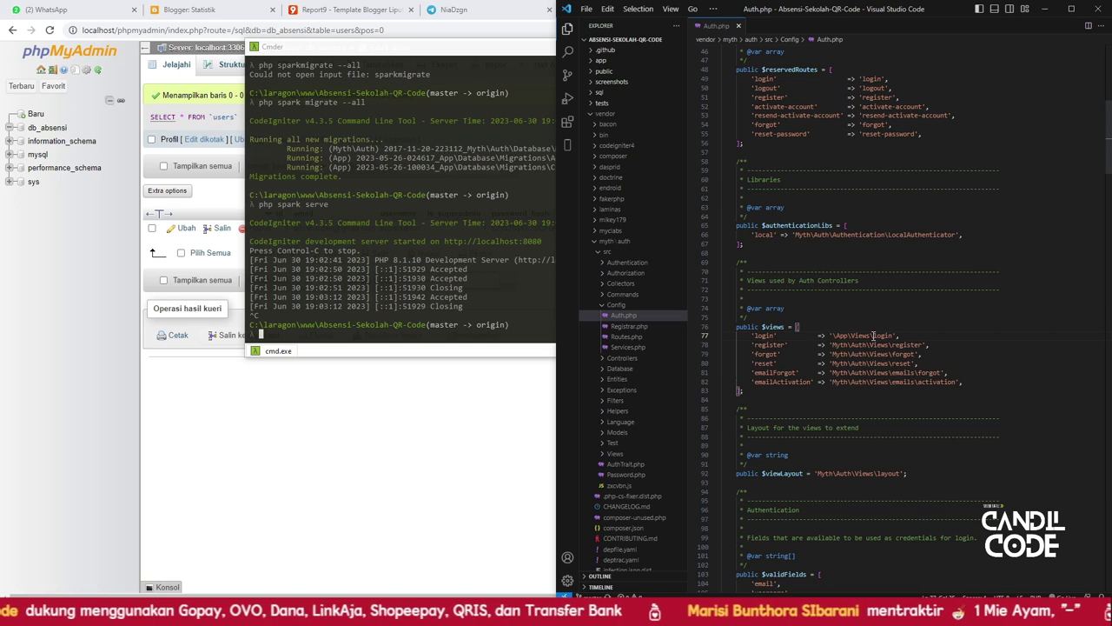
double_click(876, 335)
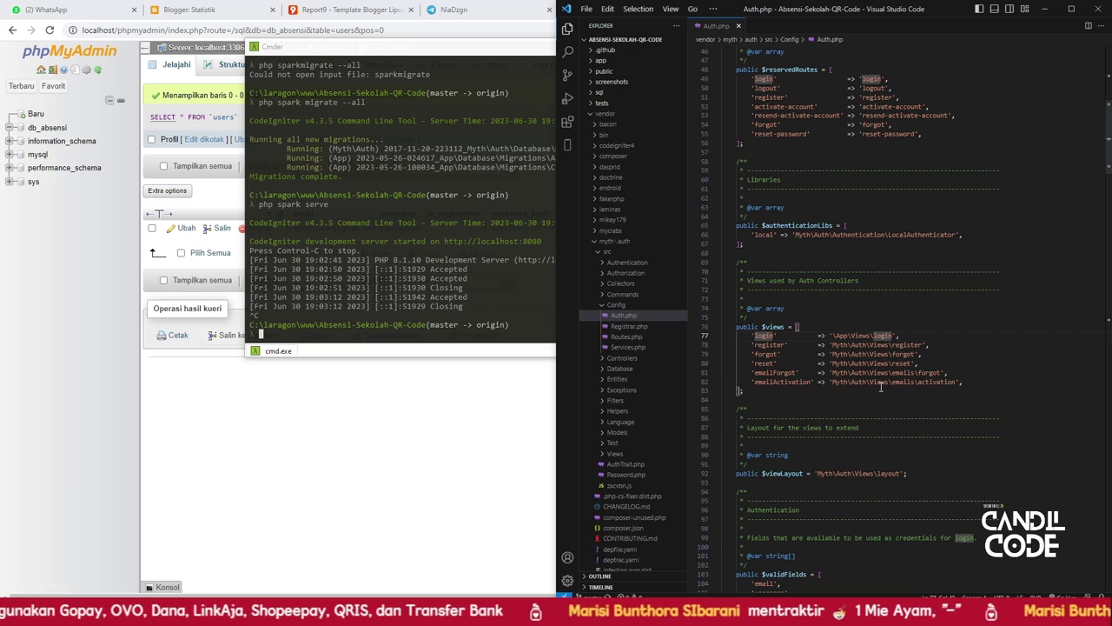
key("Left")
type("admin")
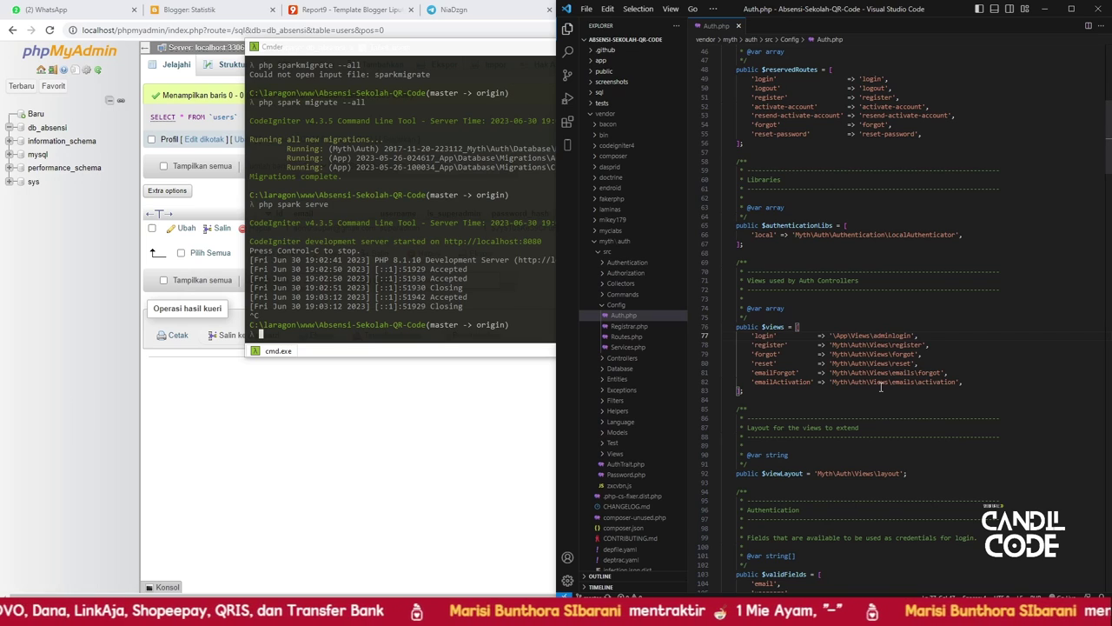
type("\\")
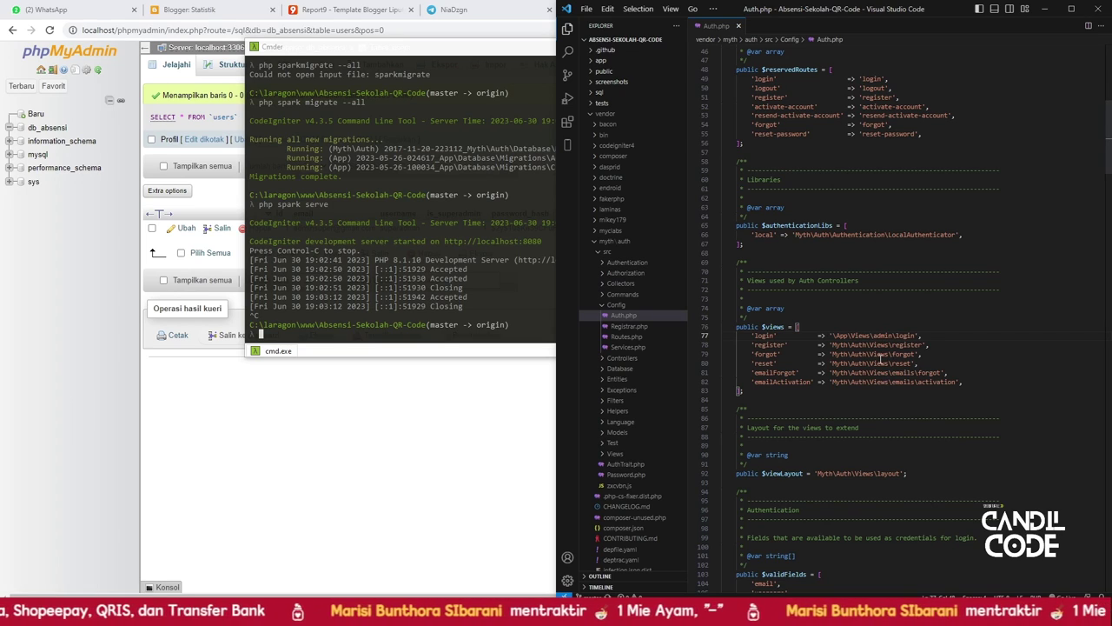
Confirm login.php exists under app/Views/admin and restart the server with php spark serve.
left_click(601, 62)
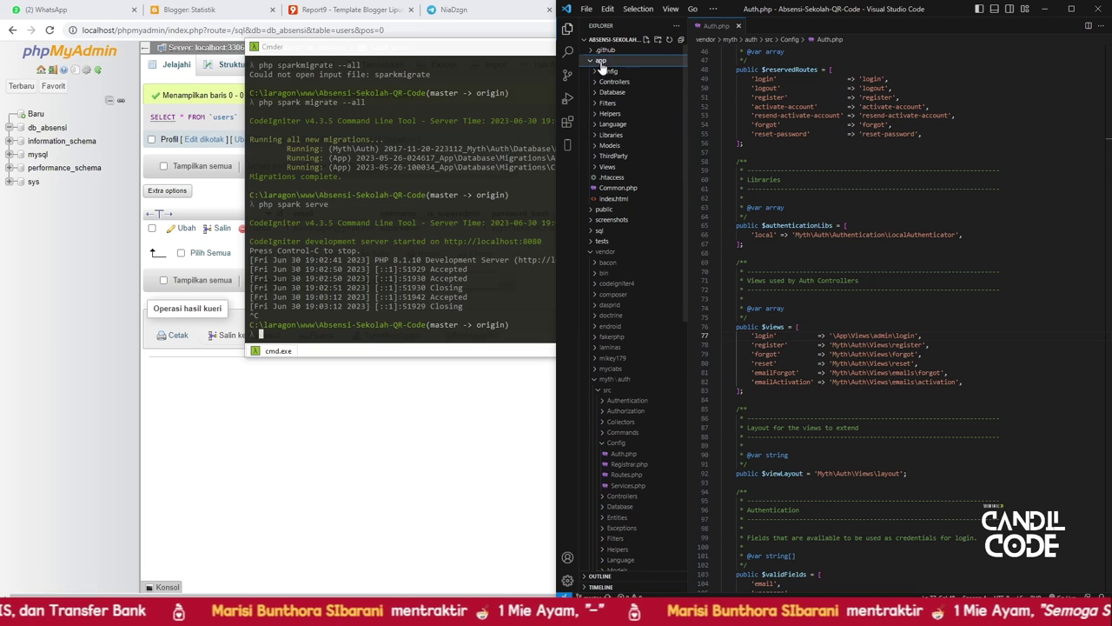
left_click(608, 166)
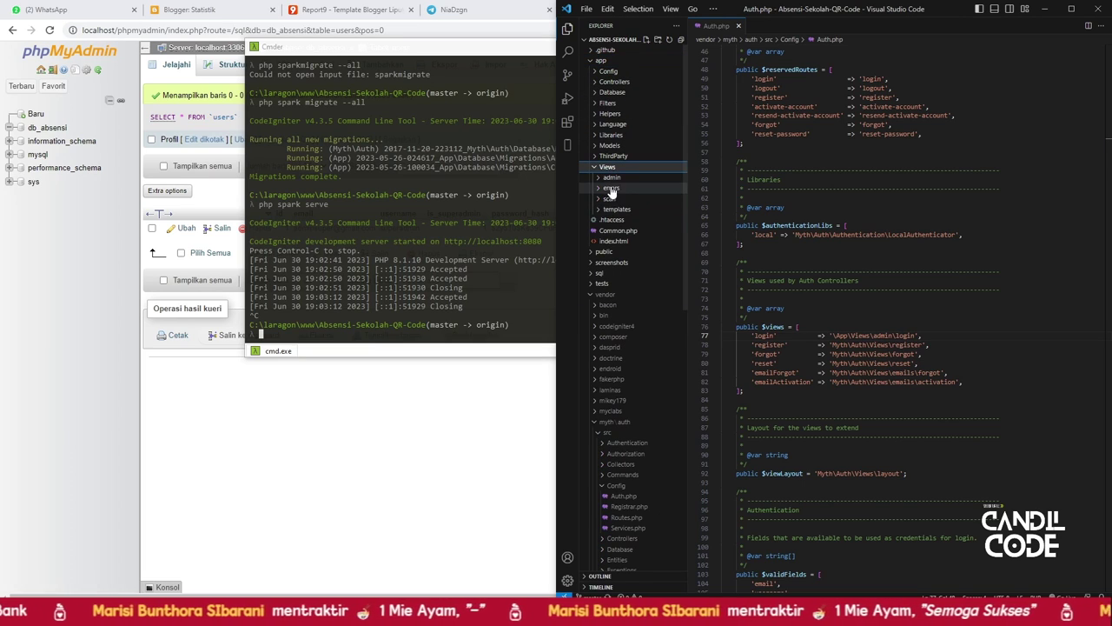
left_click(610, 177)
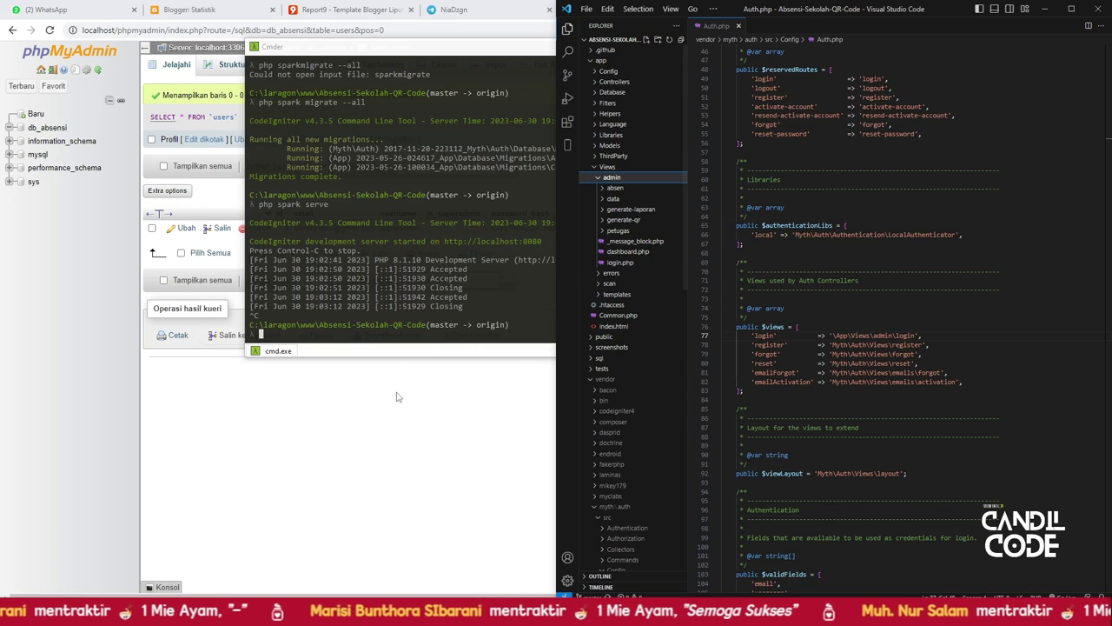
left_click(334, 325)
type("php spark")
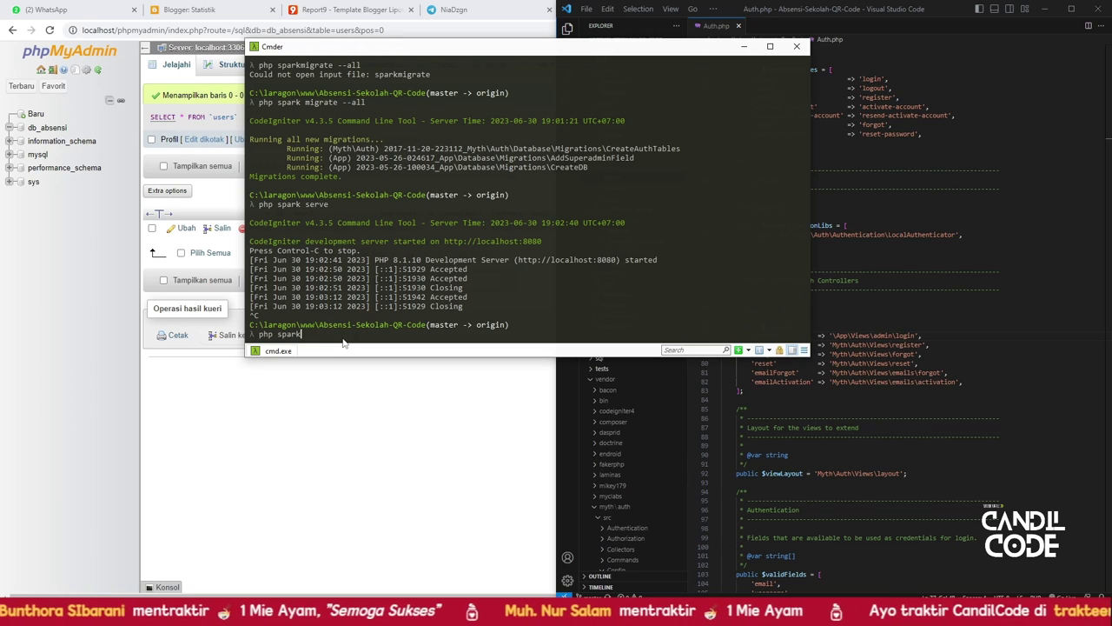
type("serve")
key("Return")
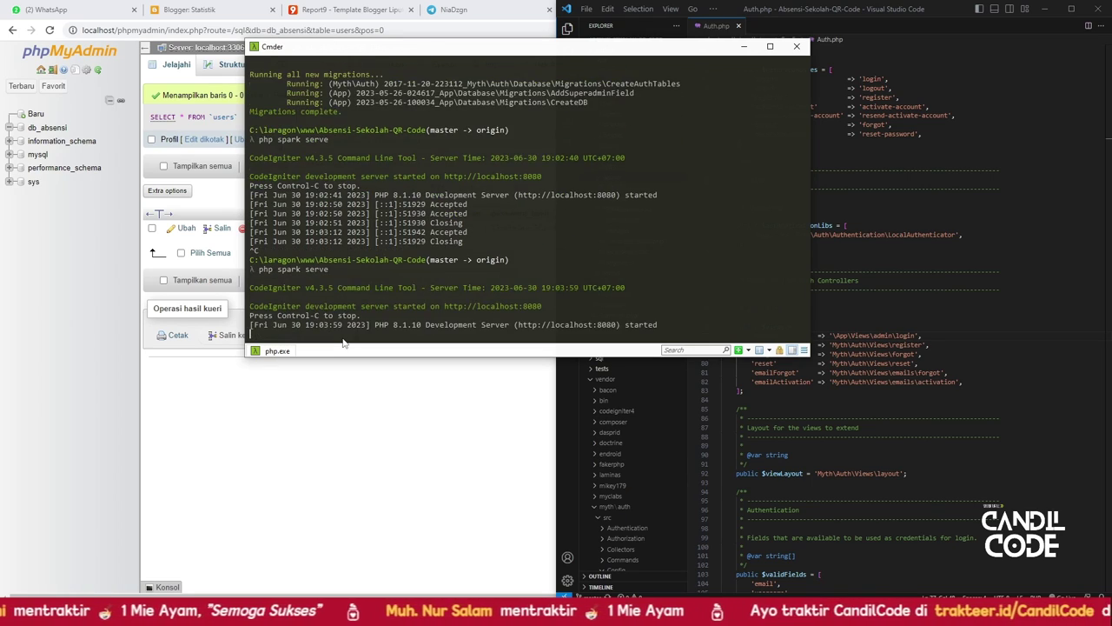
left_click(341, 478)
left_click(738, 8)
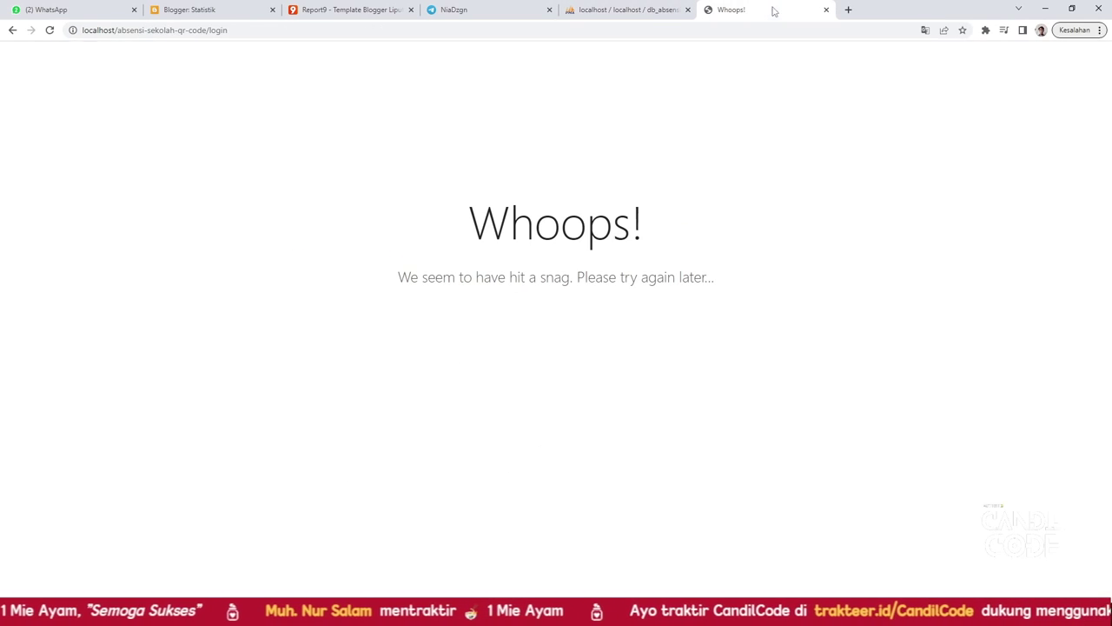
left_click(111, 31)
type("http://localhost:8080")
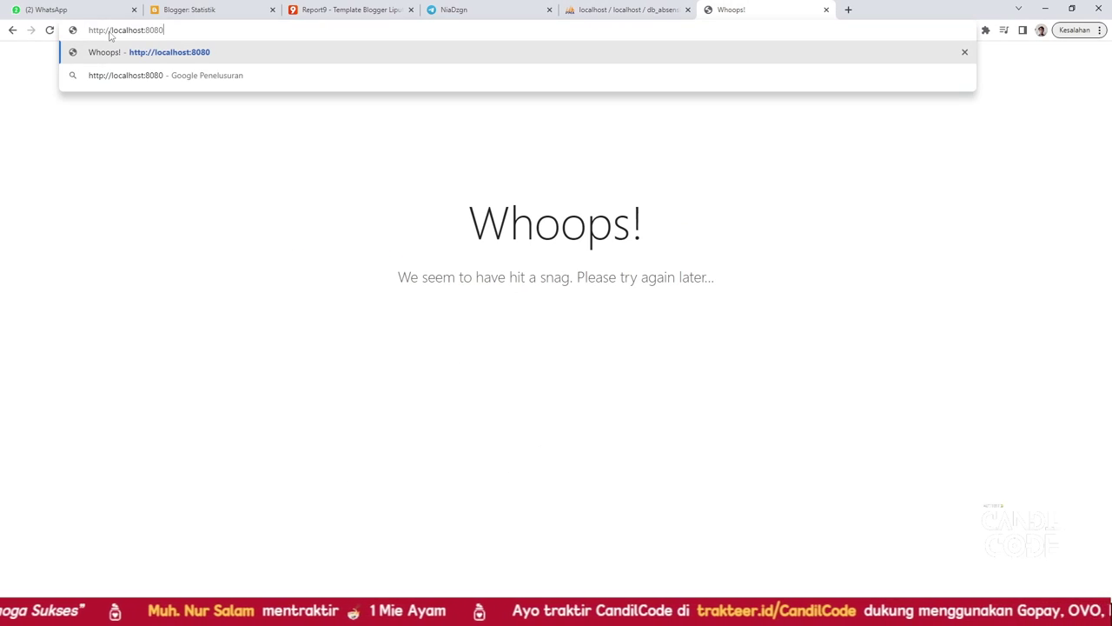
key("Return")
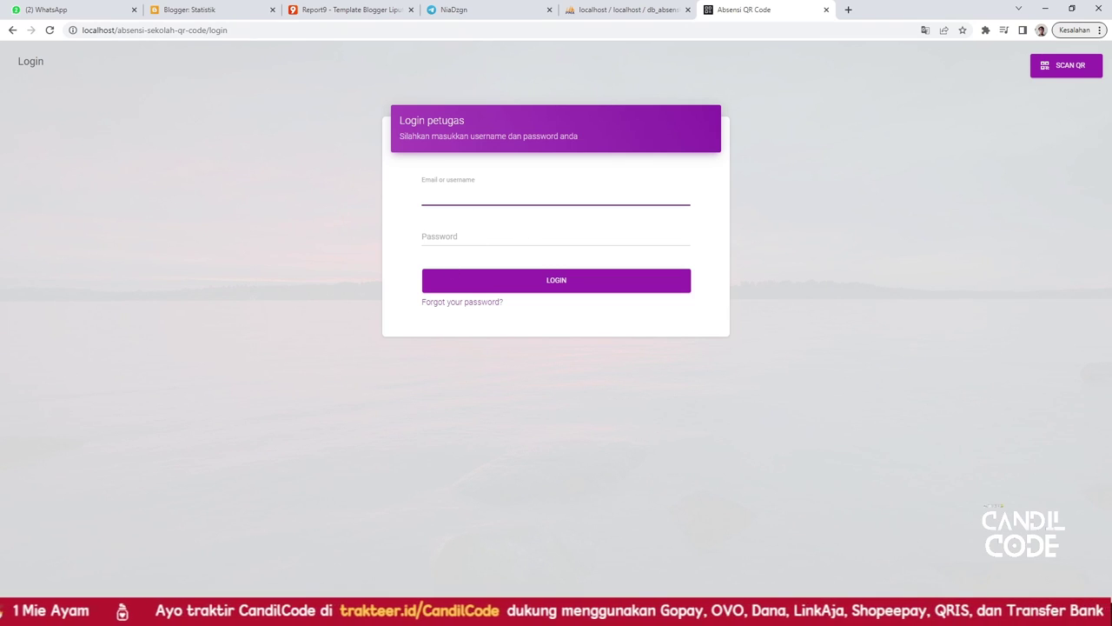
Log in on the Login petugas form with the superadmin username and its password.
left_click(470, 198)
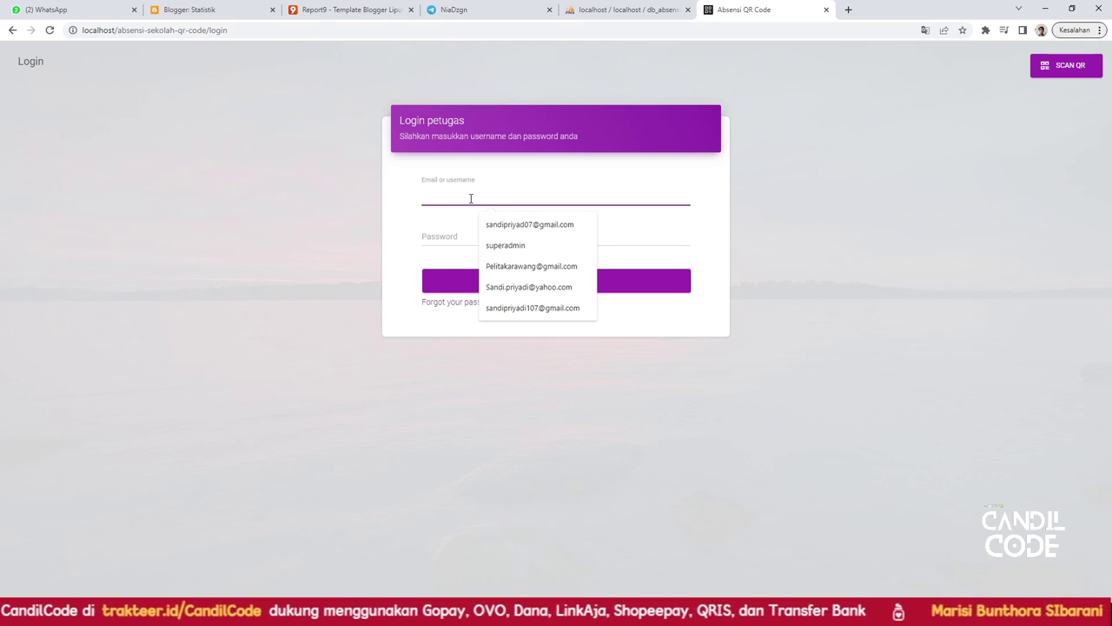
type("su")
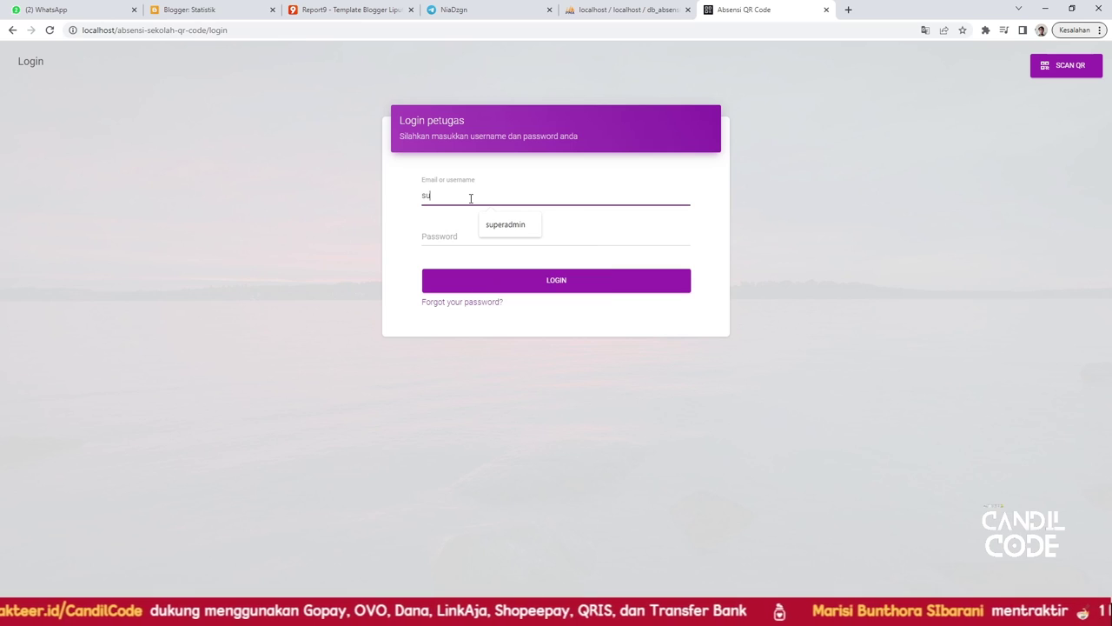
type("peradmin")
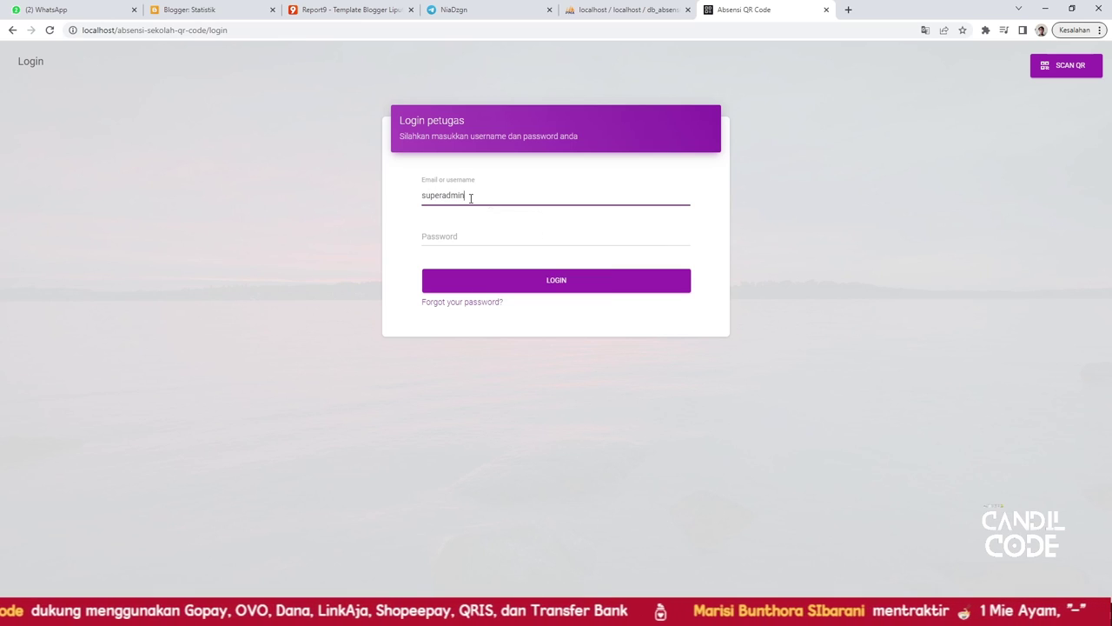
left_click(473, 226)
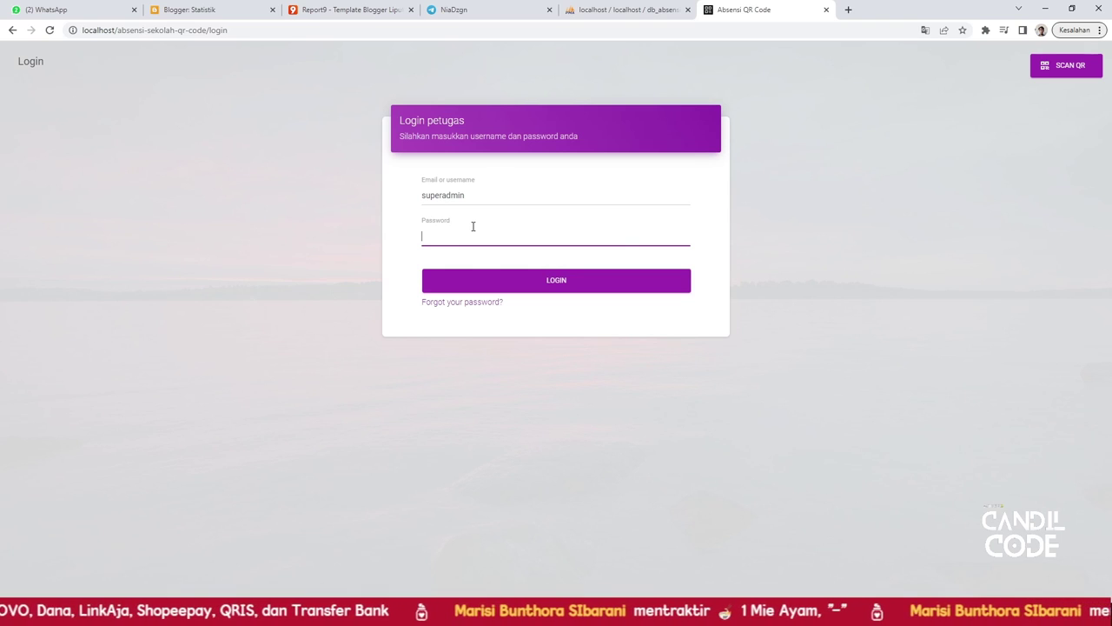
type("p")
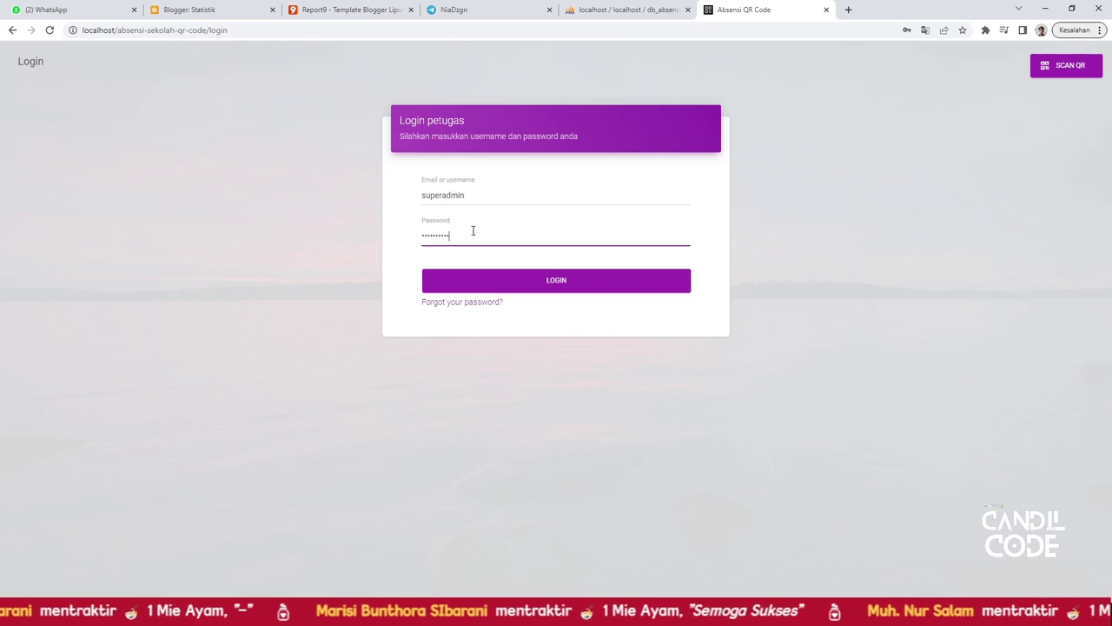
left_click(538, 283)
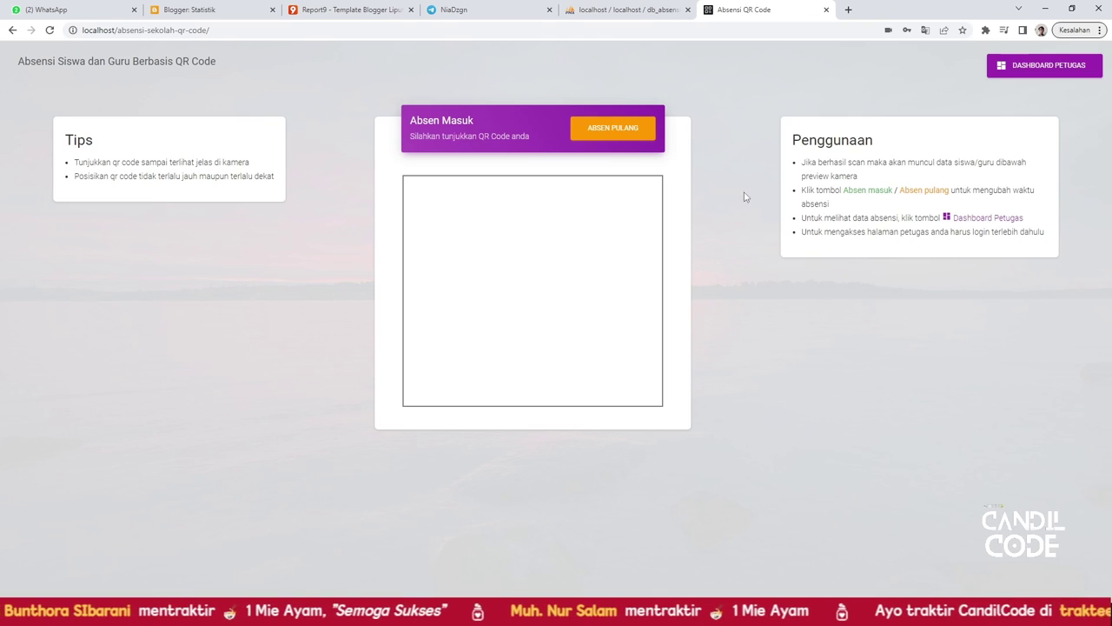
Toggle between ABSEN PULANG and ABSEN MASUK, then open DASHBOARD PETUGAS.
left_click(624, 131)
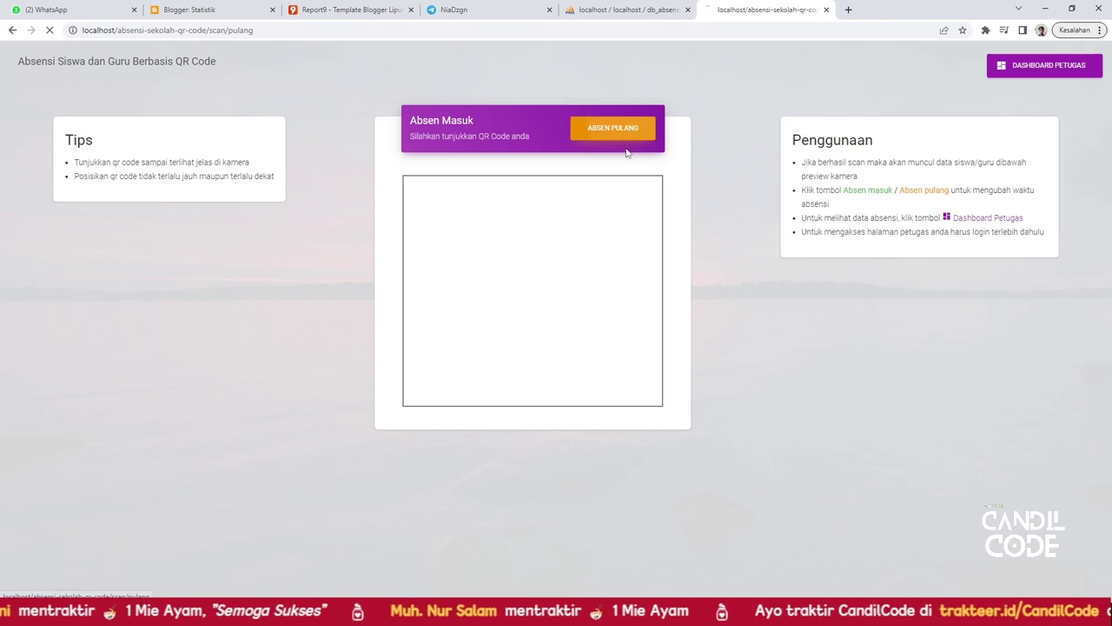
left_click(604, 132)
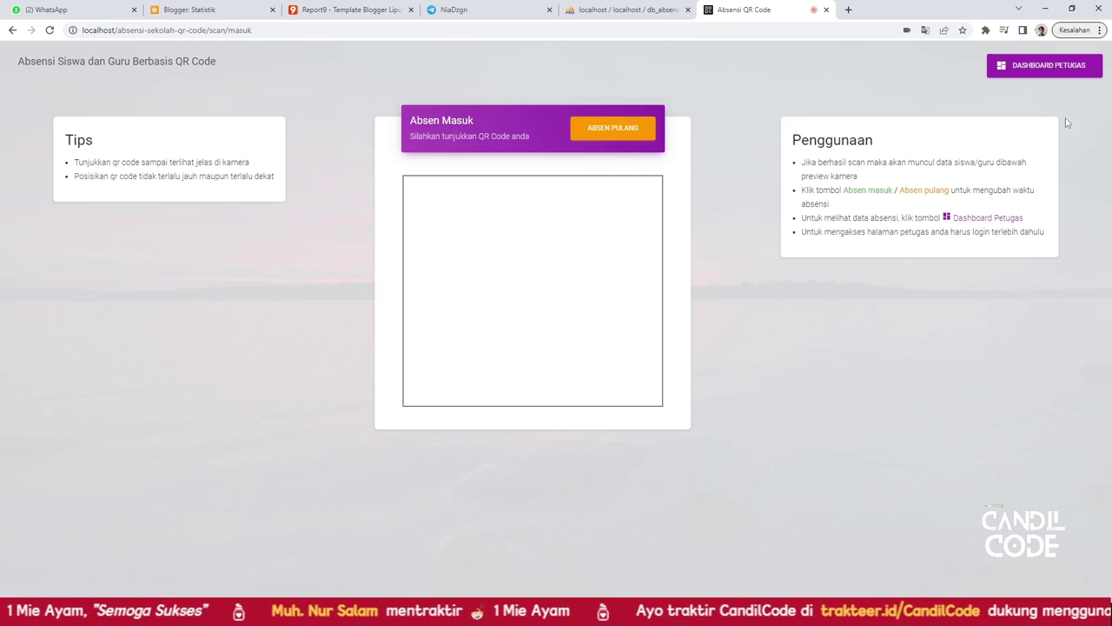
left_click(1048, 71)
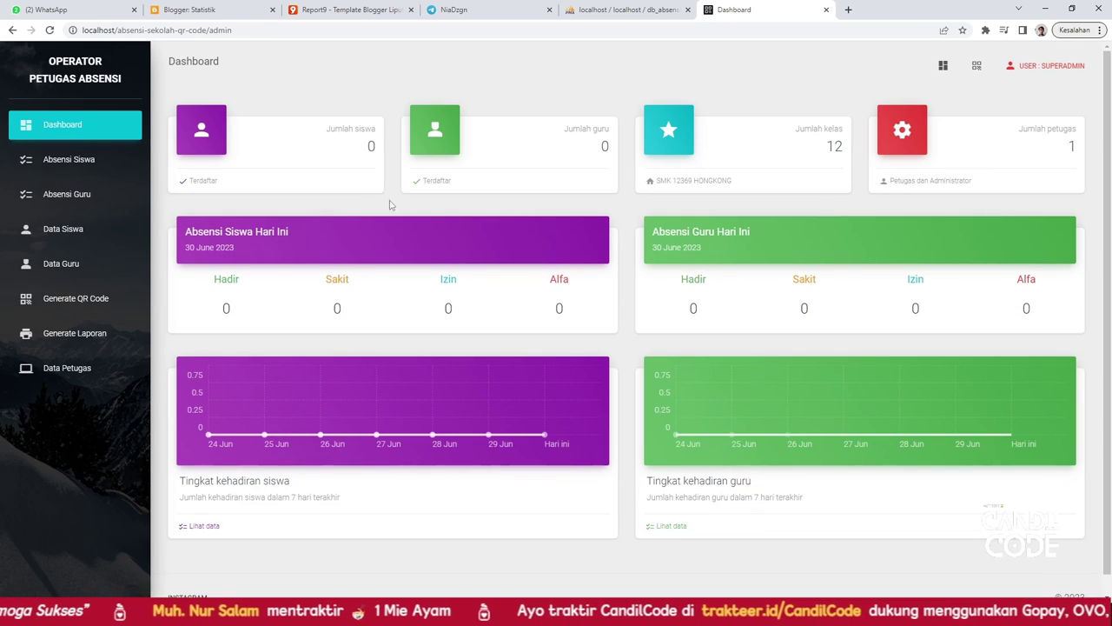
left_click(12, 30)
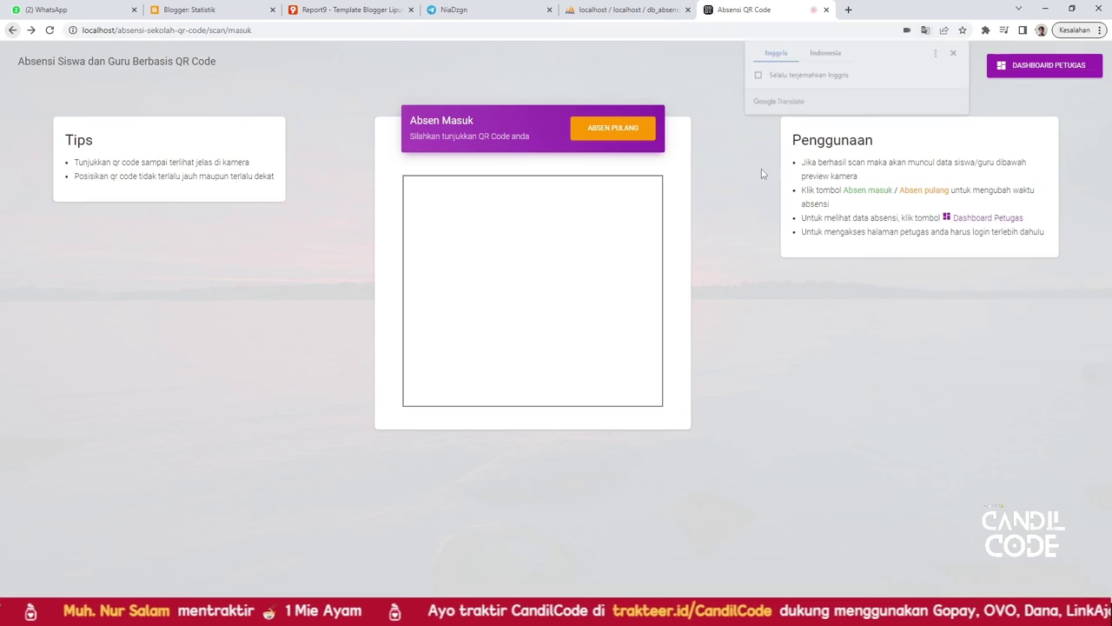
left_click(1011, 73)
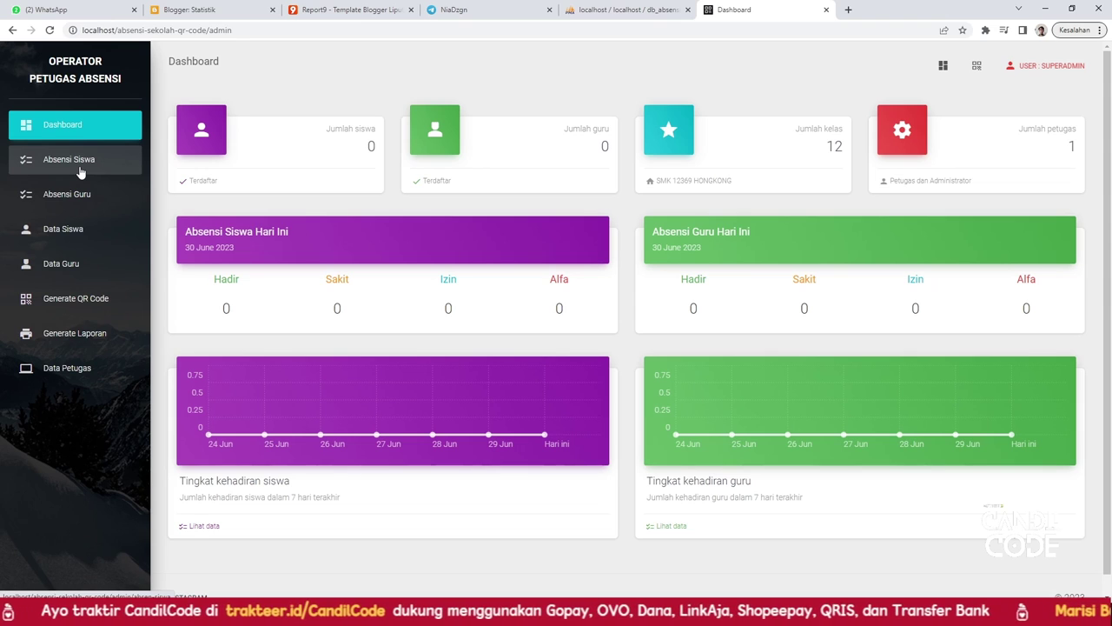
Browse the sidebar's Absensi Siswa, Absensi Guru and Data Siswa pages, ending on Data Absen Guru.
scroll(80, 173, "down", 1)
scroll(80, 172, "up", 1)
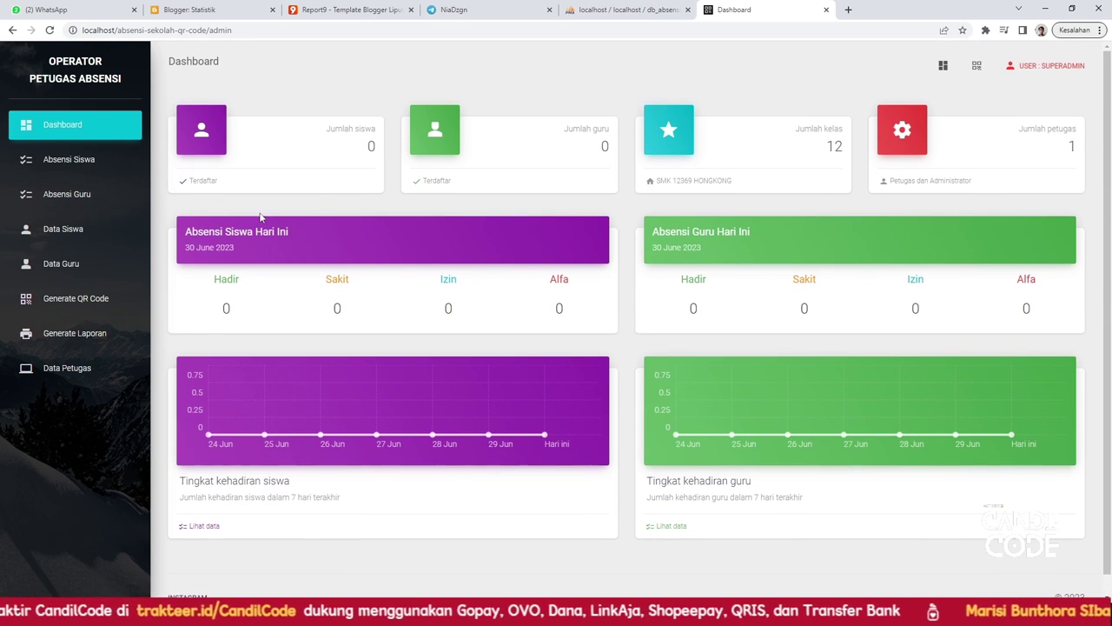
left_click(80, 165)
left_click(80, 196)
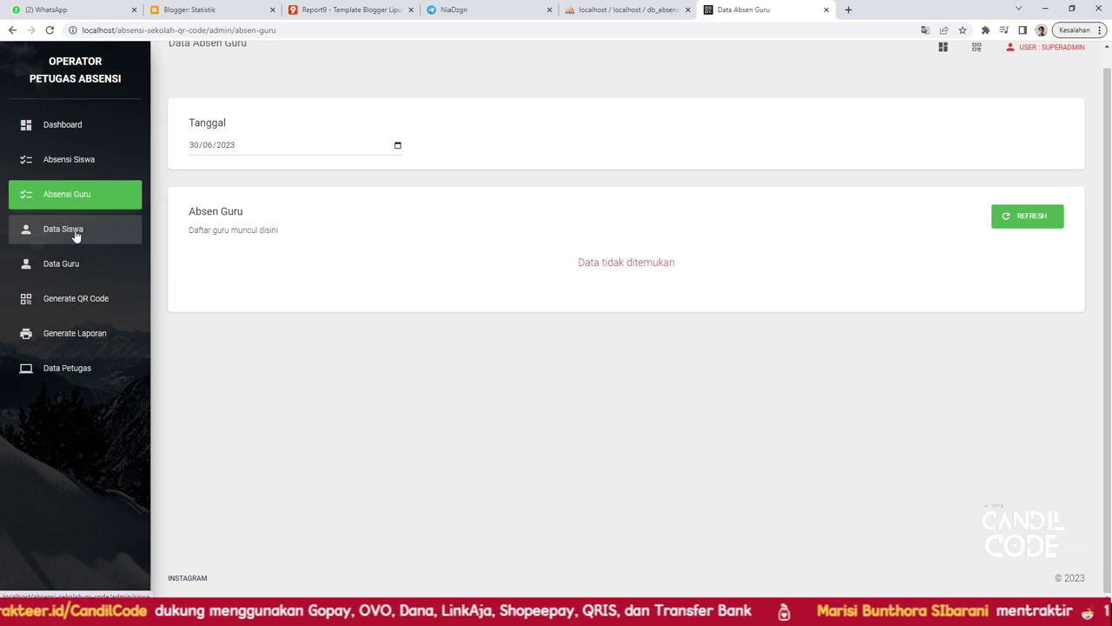
left_click(76, 231)
left_click(80, 198)
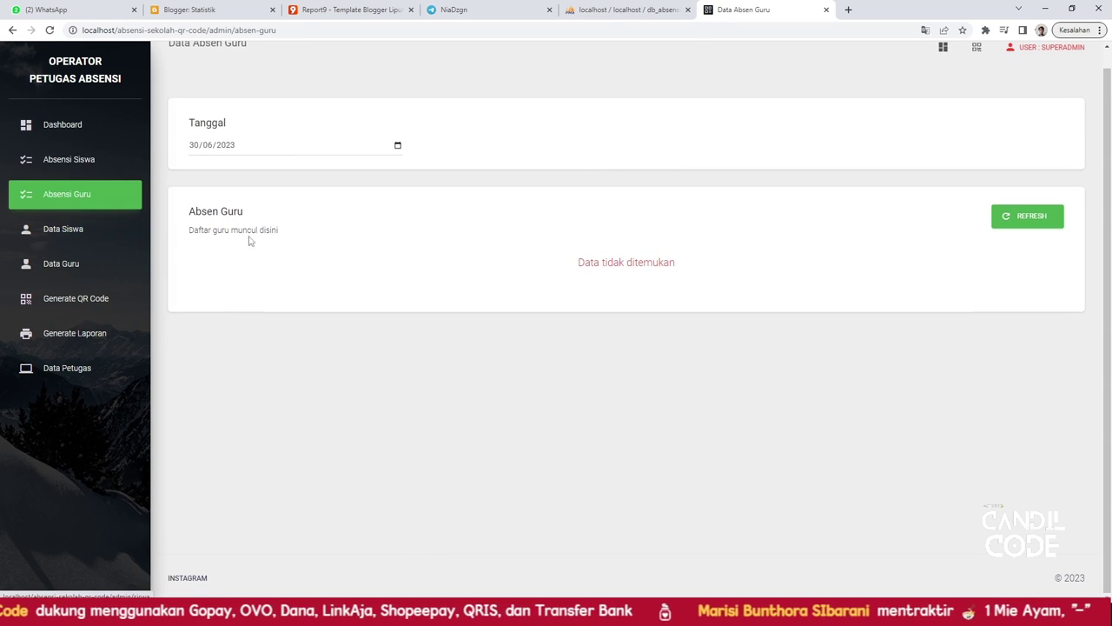
scroll(251, 239, "up", 1)
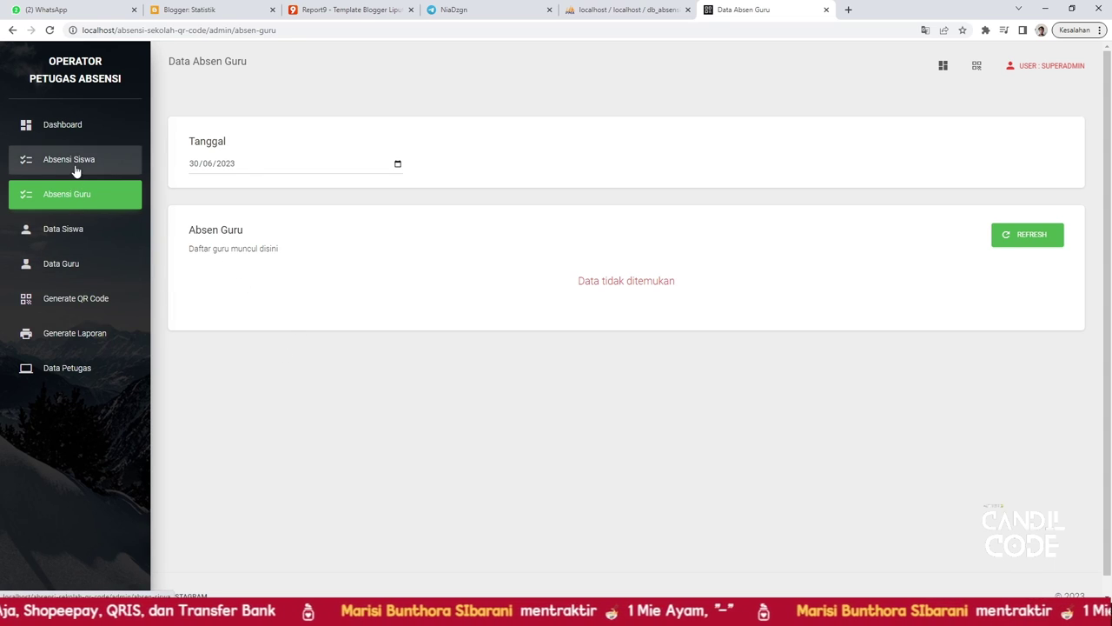
Open the Tambah Data Guru form and enter NUPTK 123456 and the teacher's full name.
left_click(76, 275)
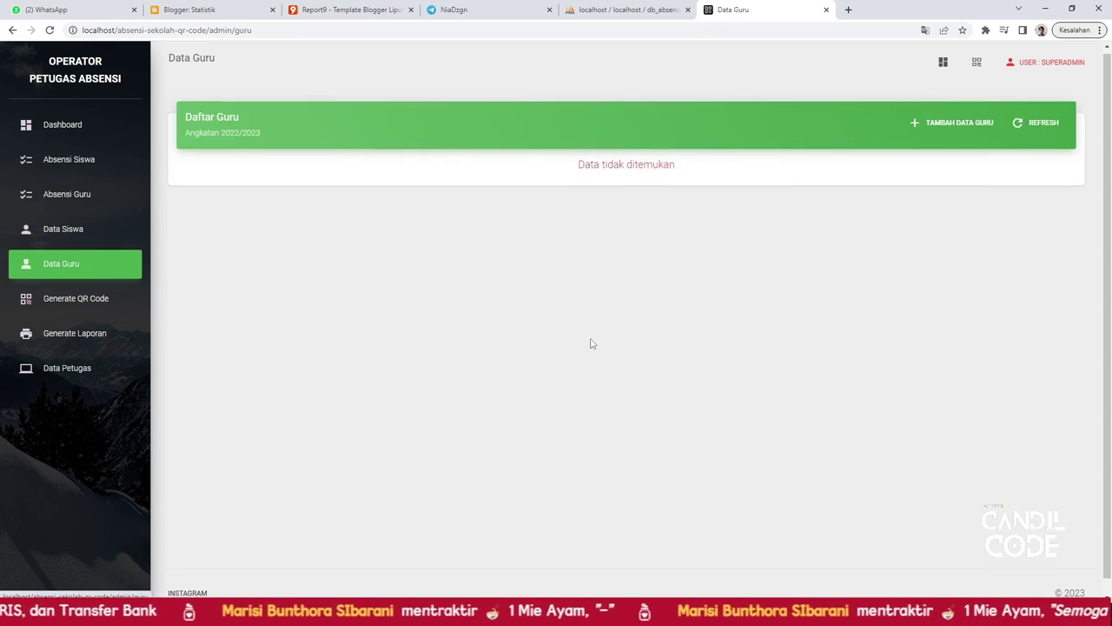
left_click(961, 139)
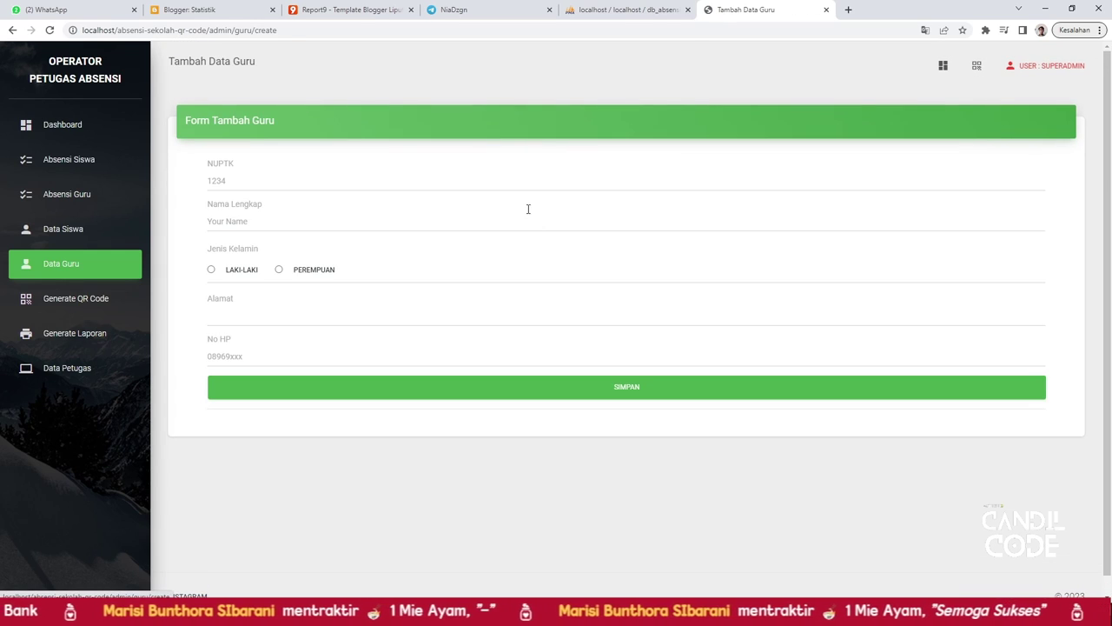
left_click(299, 183)
type("123456")
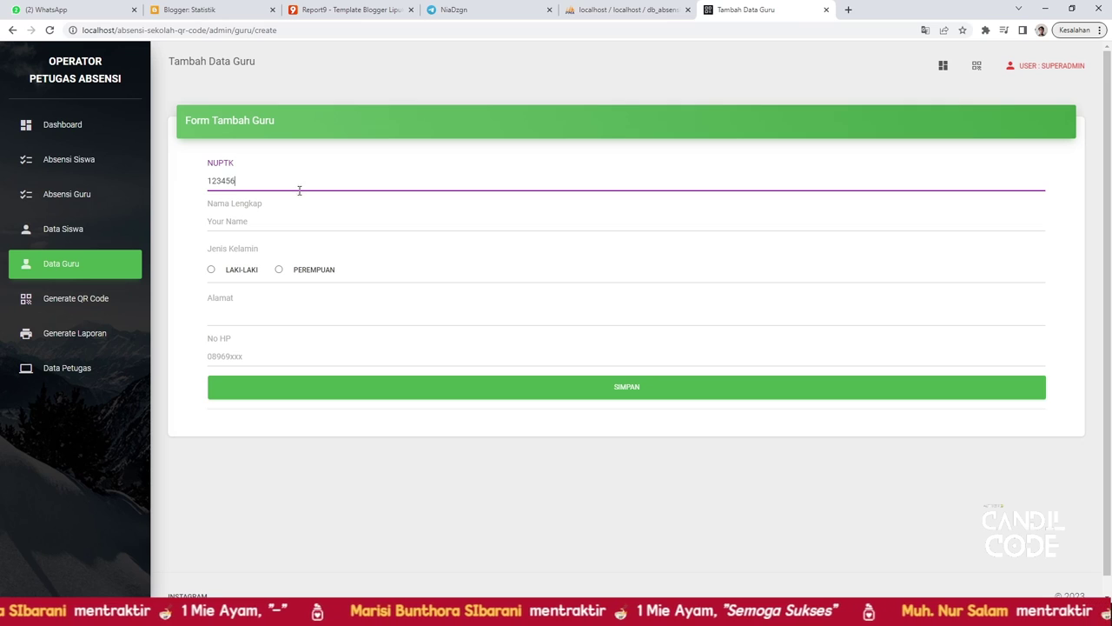
left_click(292, 216)
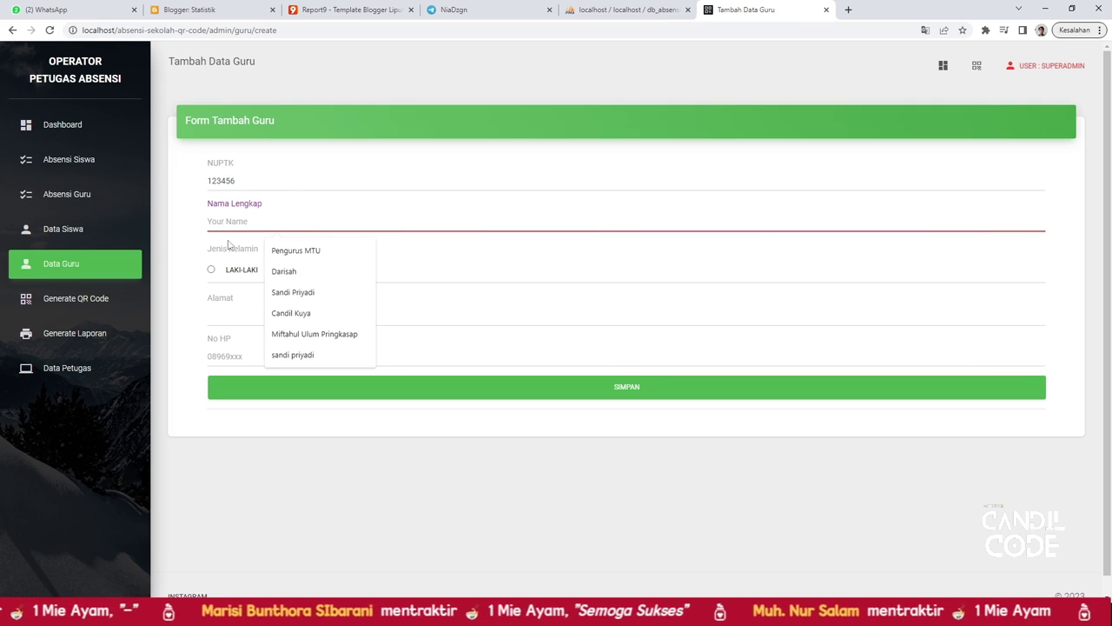
left_click(293, 292)
Select LAKI-LAKI, fill in the address and phone number, and submit with SIMPAN.
left_click(211, 270)
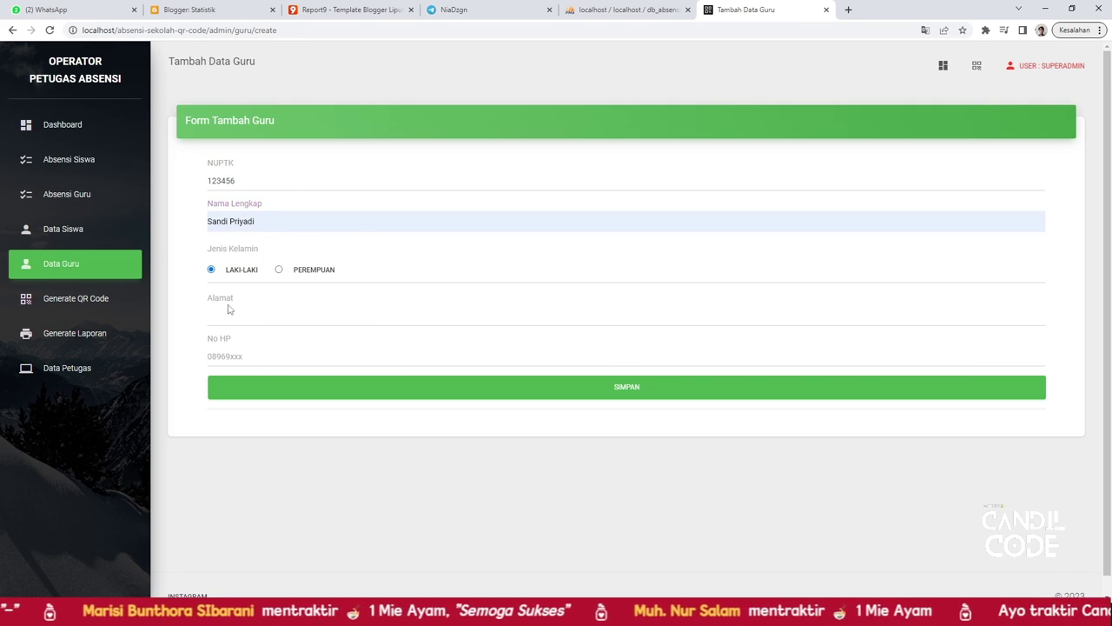
left_click(229, 308)
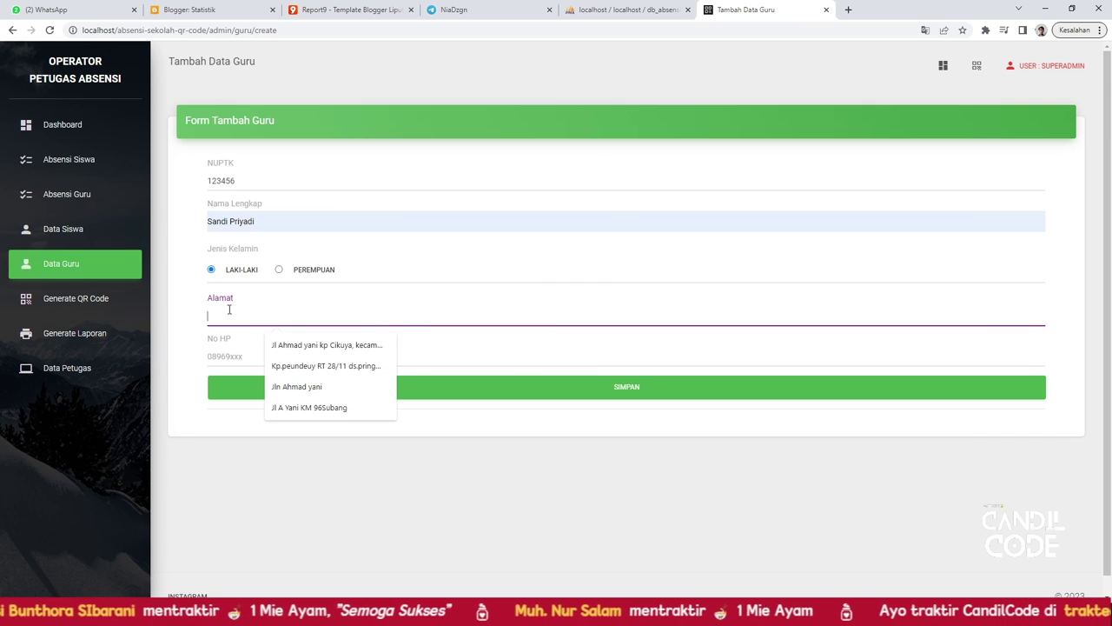
left_click(276, 345)
left_click(264, 358)
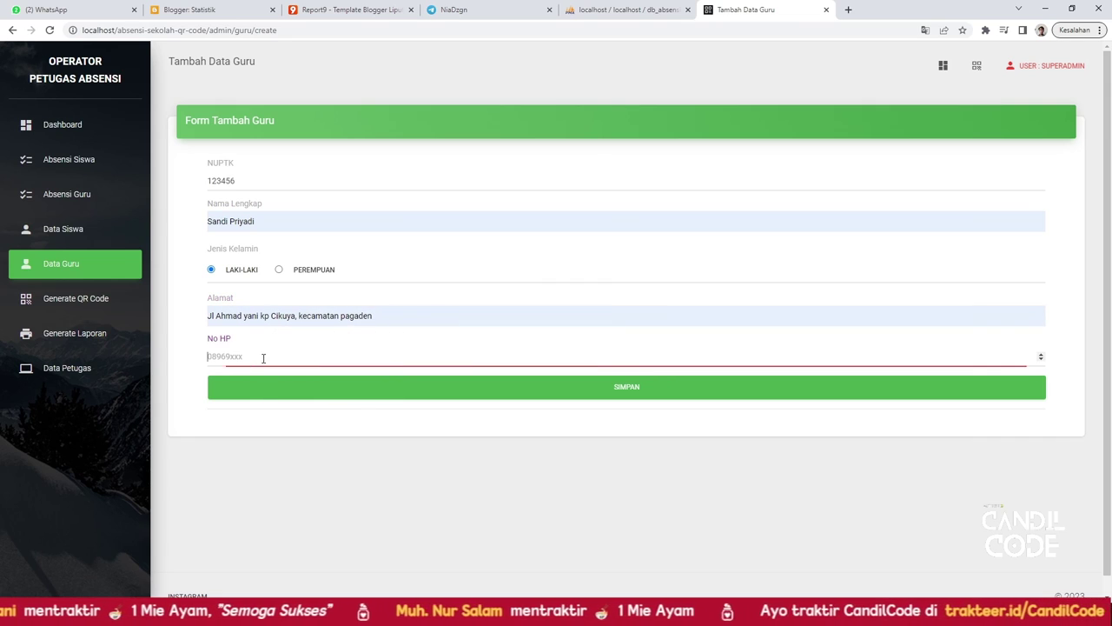
type("0838")
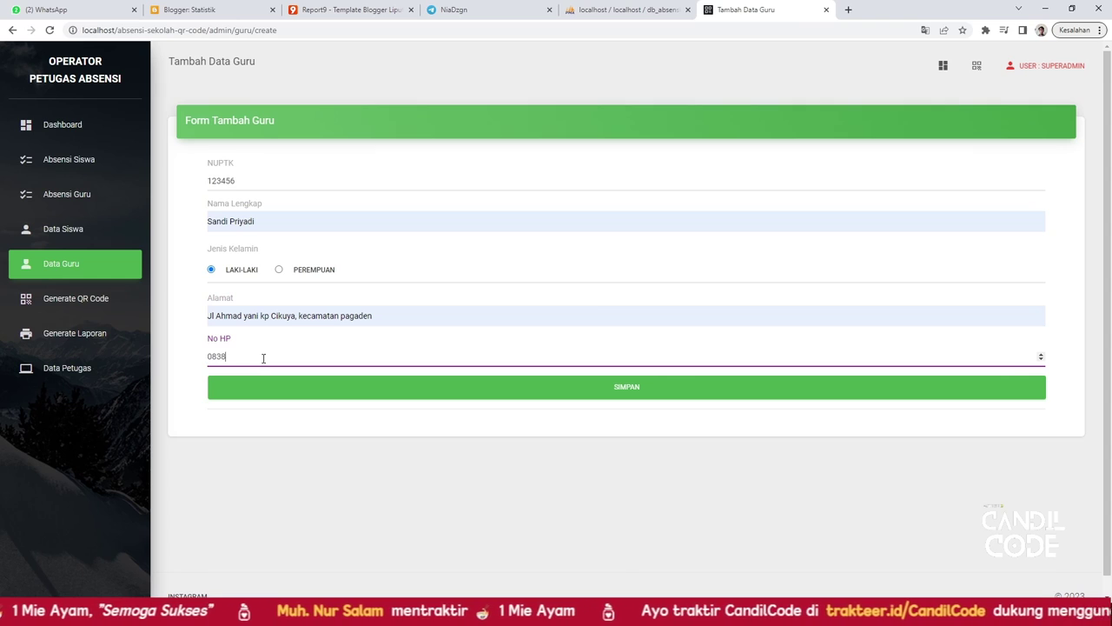
type("21")
key("BackSpace")
key("BackSpace")
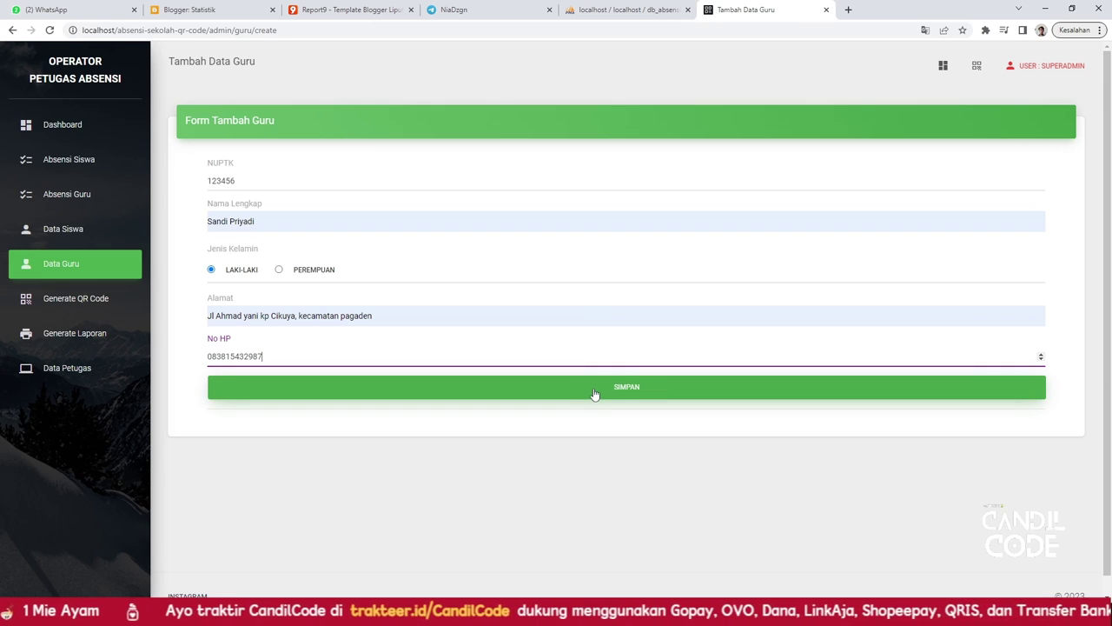
left_click(595, 395)
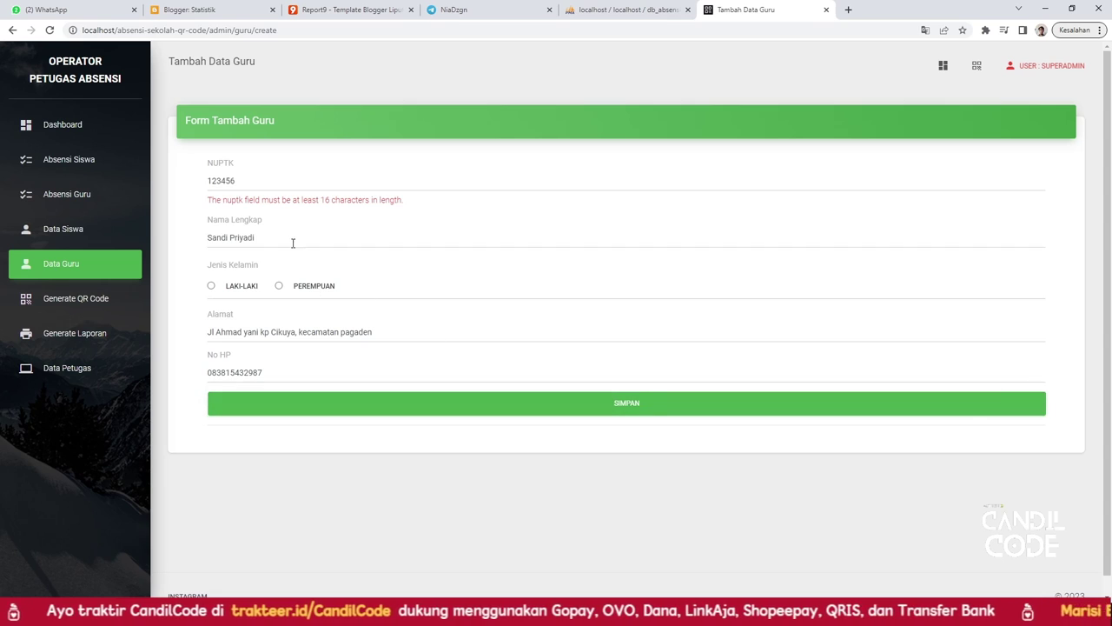
Lengthen the NUPTK to 16 digits, resubmit, and reselect the LAKI-LAKI gender.
left_click(284, 184)
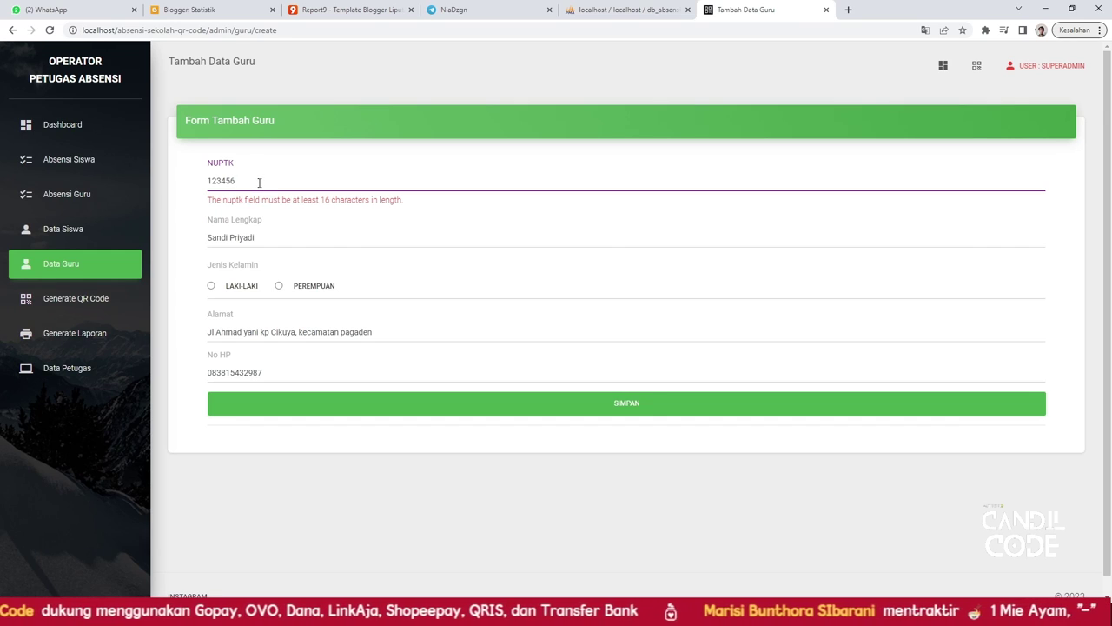
type("7890987656")
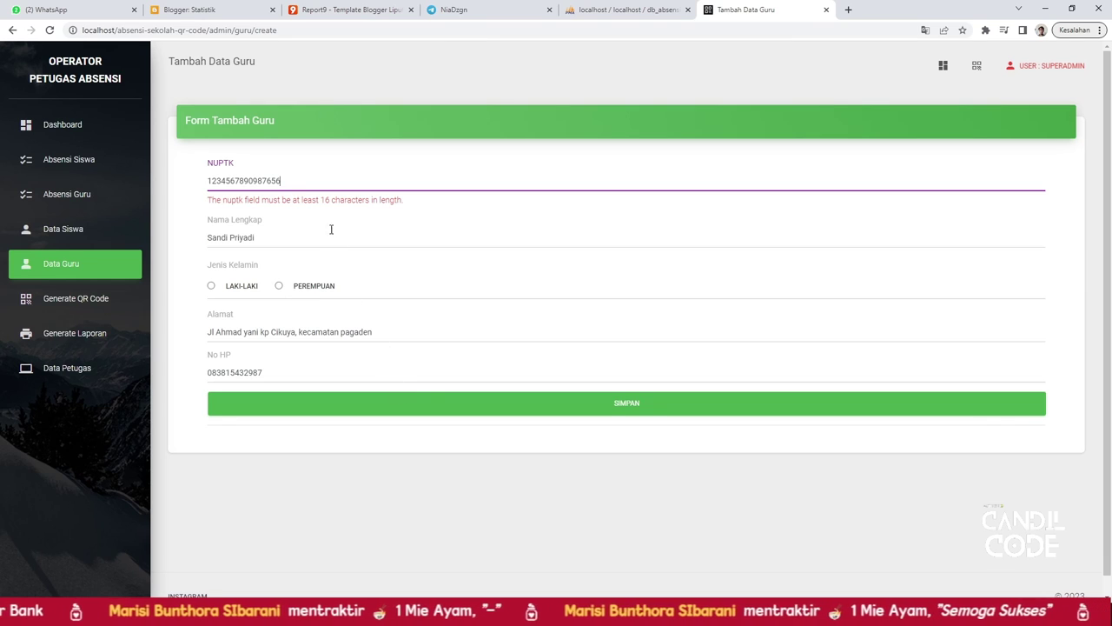
left_click(574, 409)
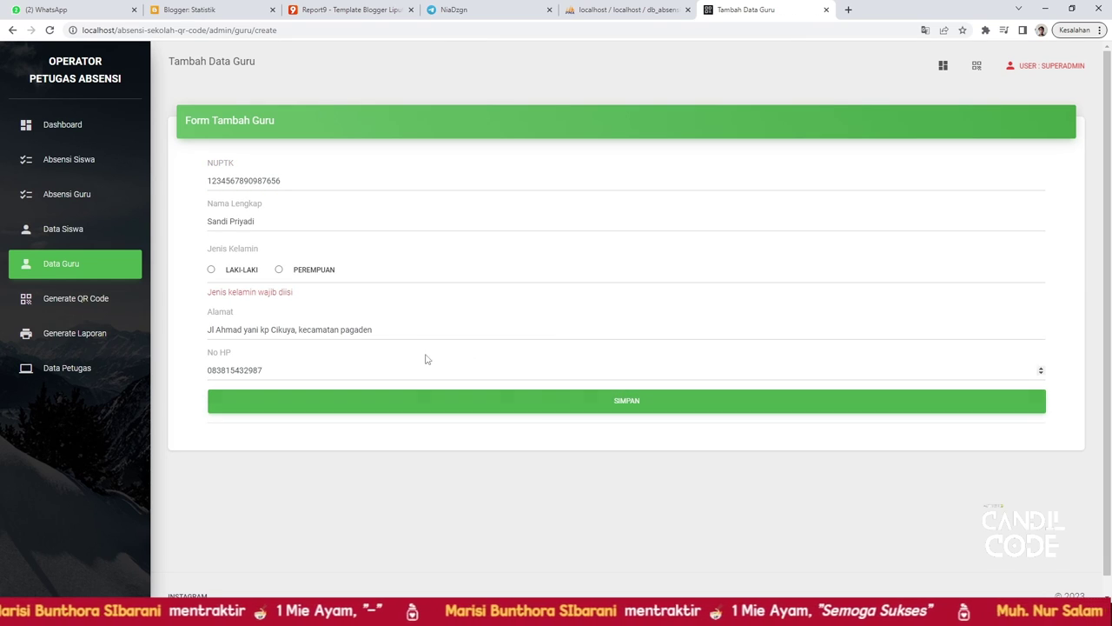
left_click(211, 269)
Save the teacher, then run GENERATE ALL for Data Guru QR codes, reaching 1/1 done.
left_click(570, 410)
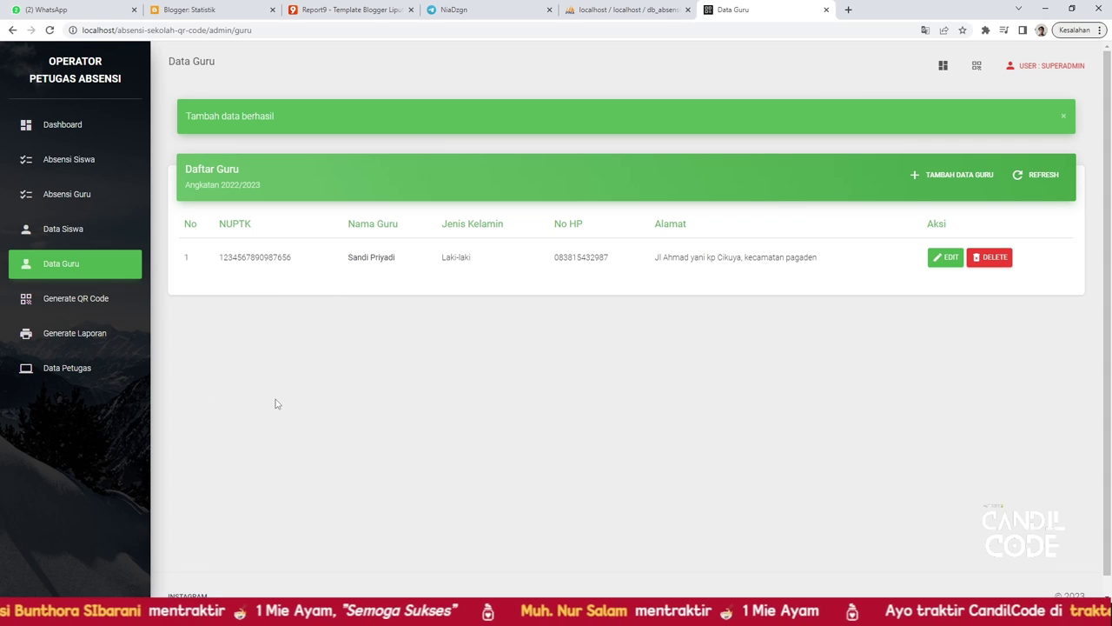
scroll(294, 396, "down", 1)
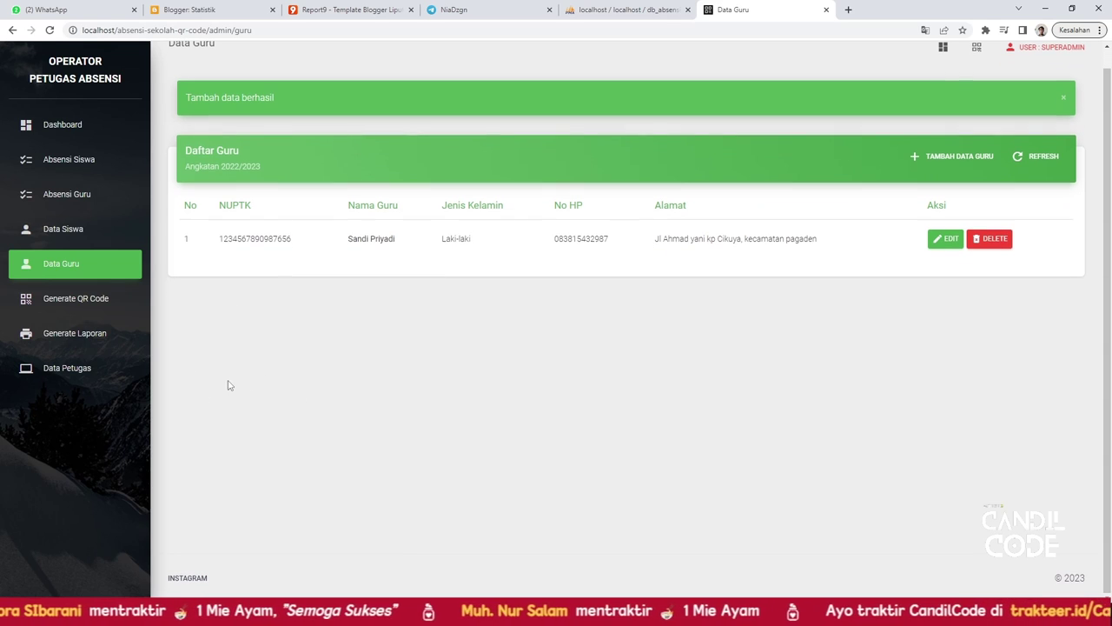
left_click(49, 307)
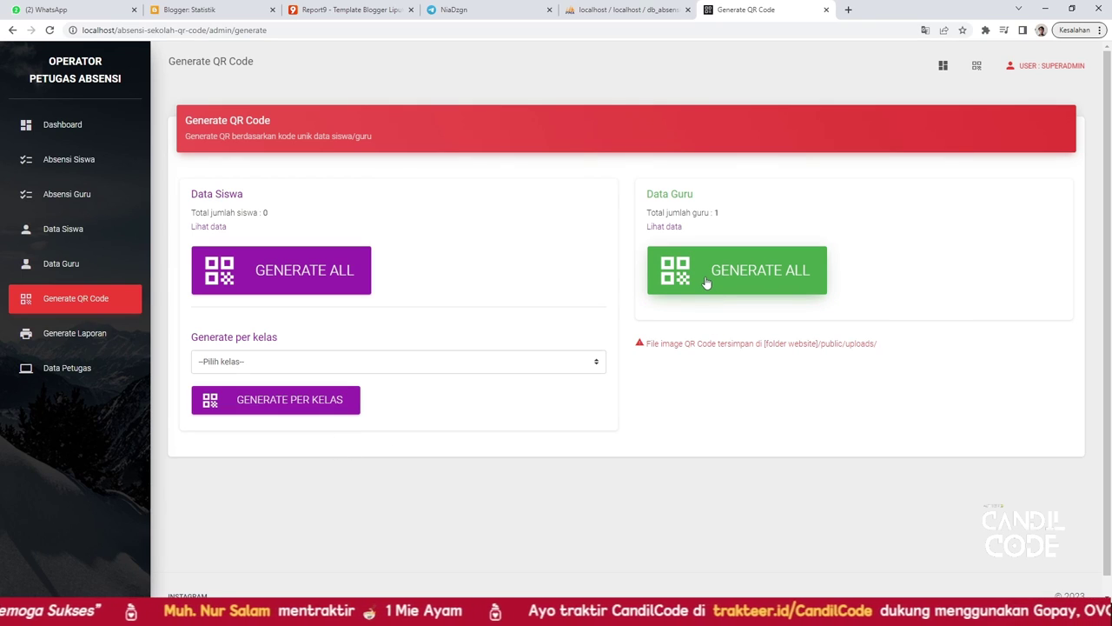
left_click(738, 285)
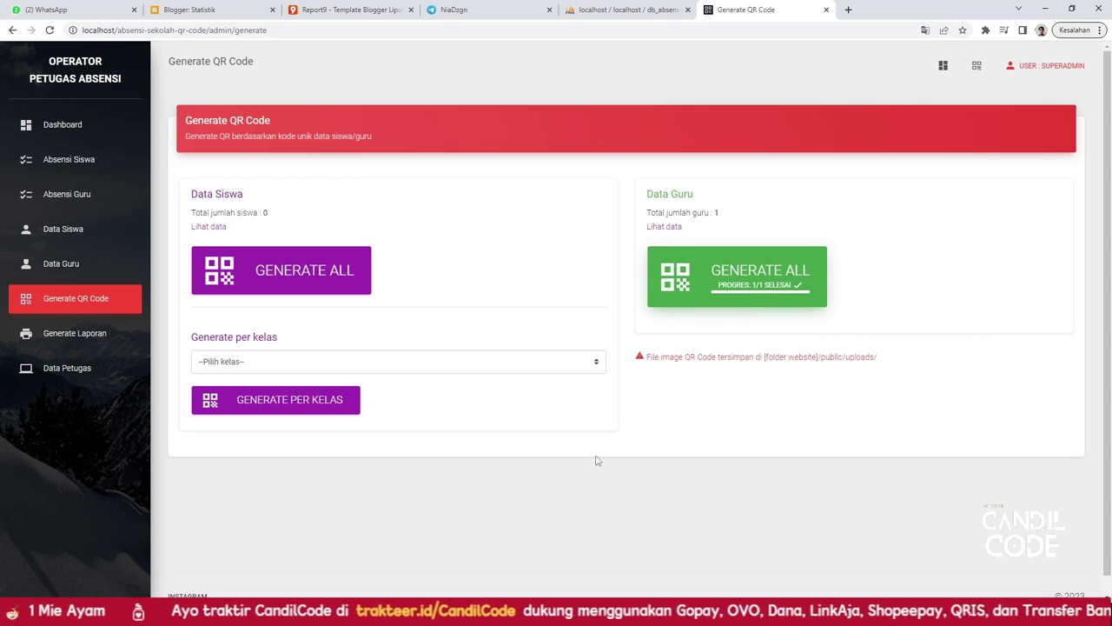
Preview the teacher's generated QR PNG from public/uploads/qr-guru in Visual Studio Code.
left_click(325, 612)
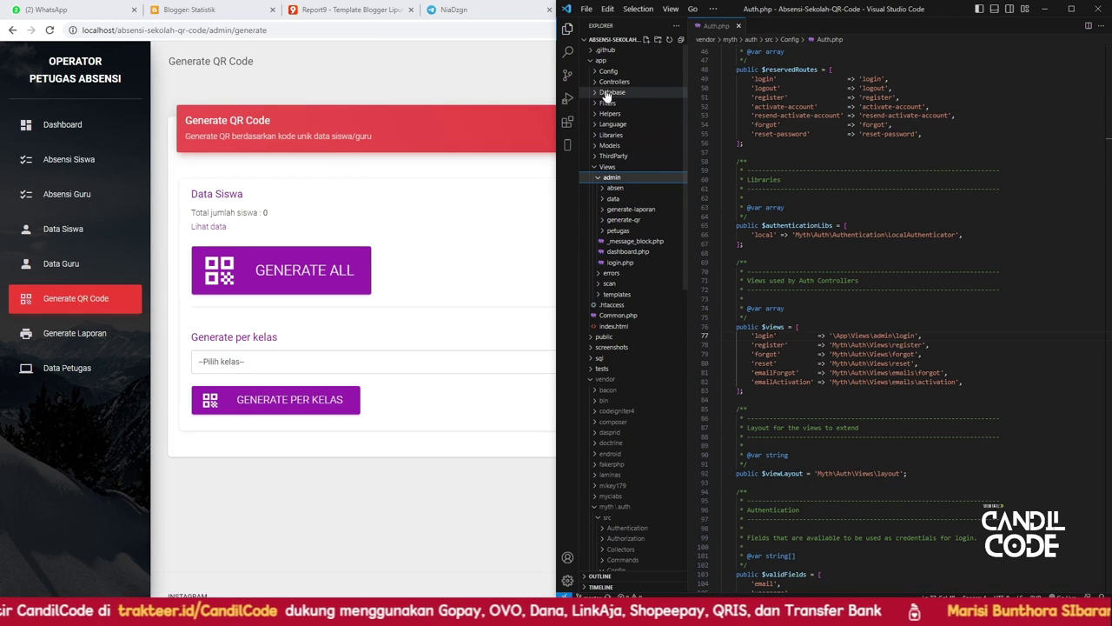
left_click(607, 166)
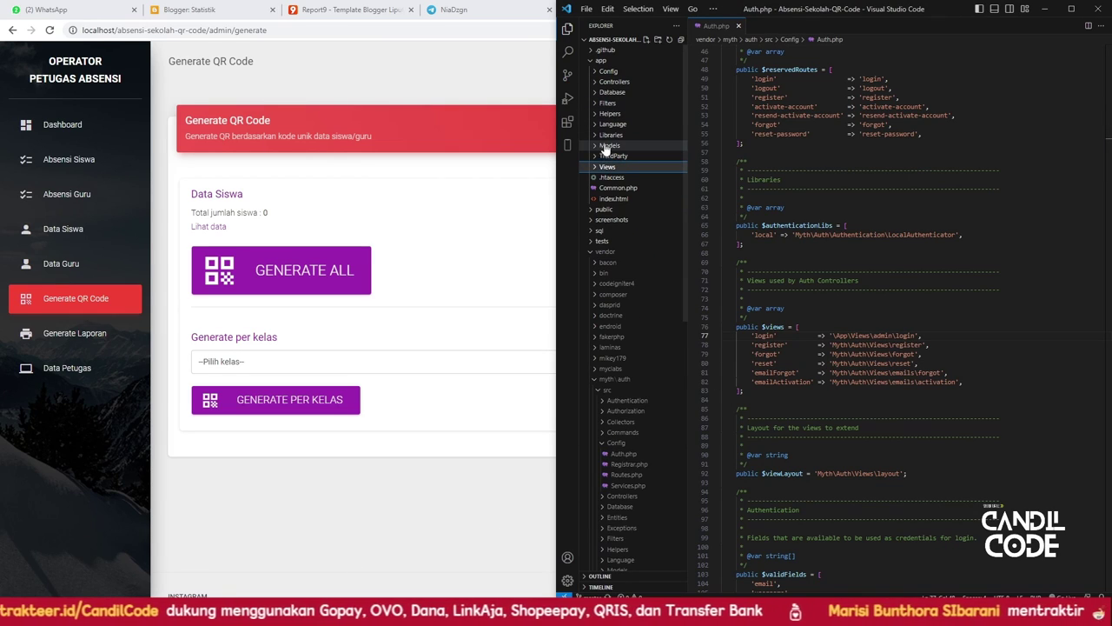
left_click(609, 209)
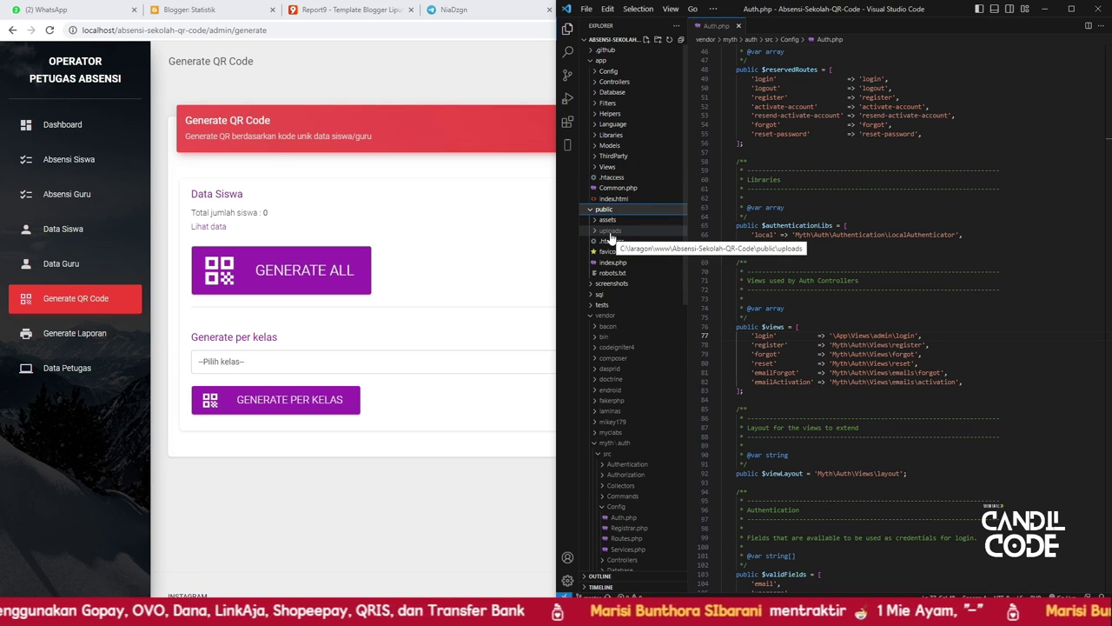
left_click(611, 231)
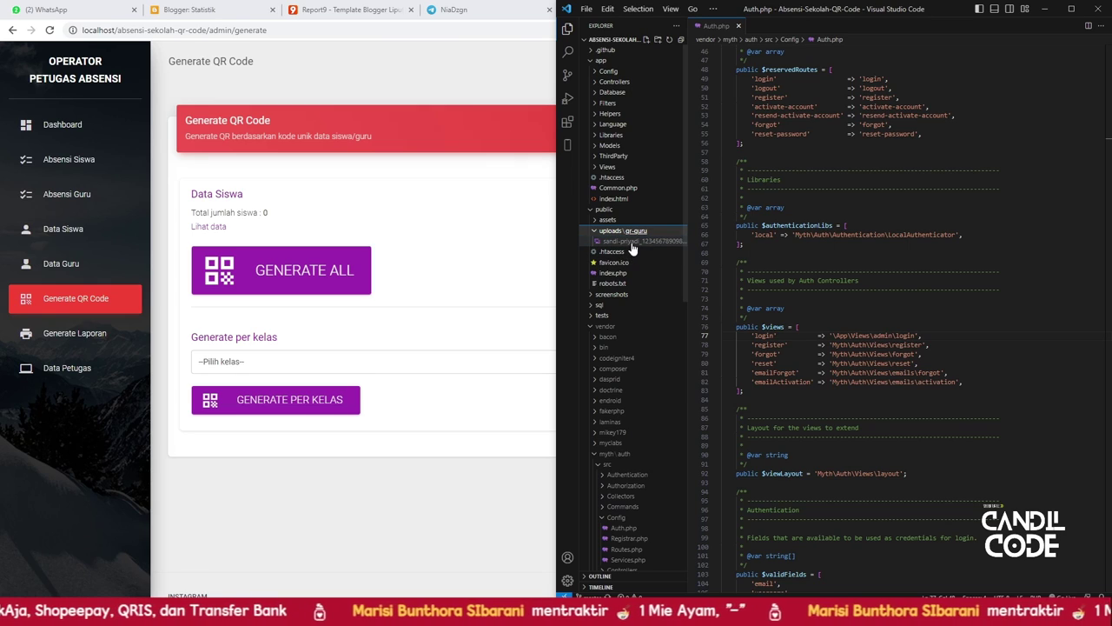
left_click(632, 242)
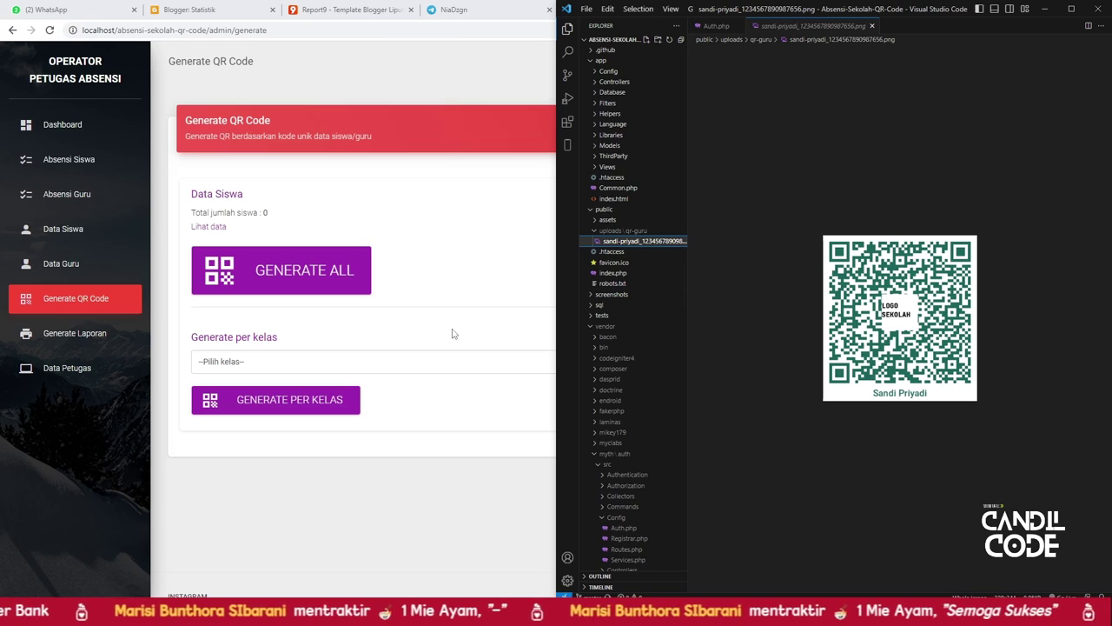
left_click(422, 336)
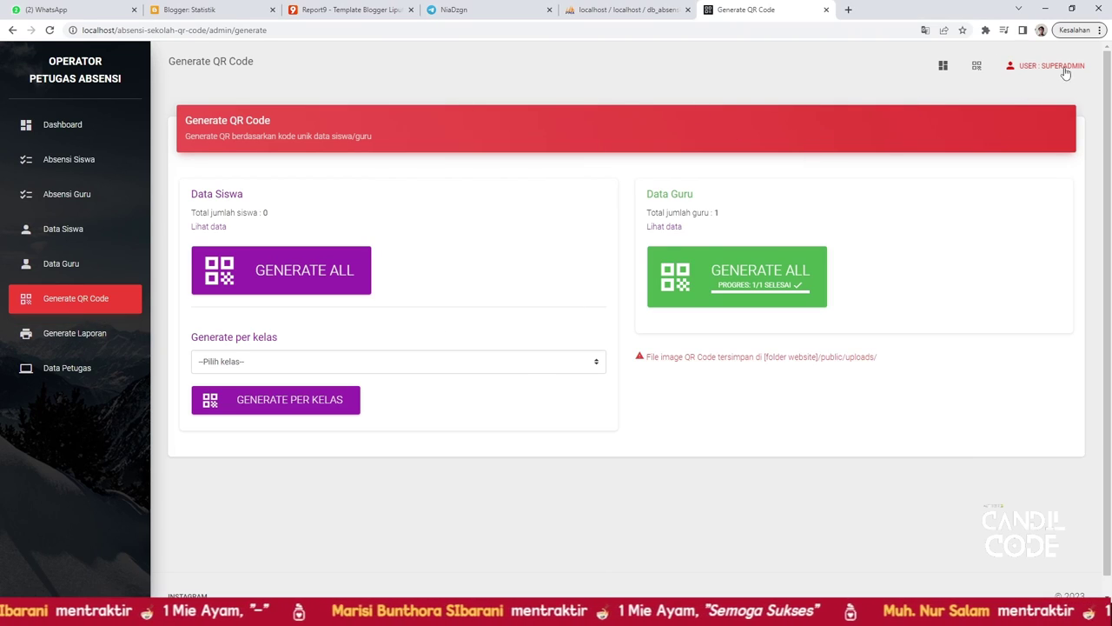
Open the Absen masuk scanner page, then minimize Chrome, VS Code and File Explorer.
left_click(976, 69)
left_click(943, 92)
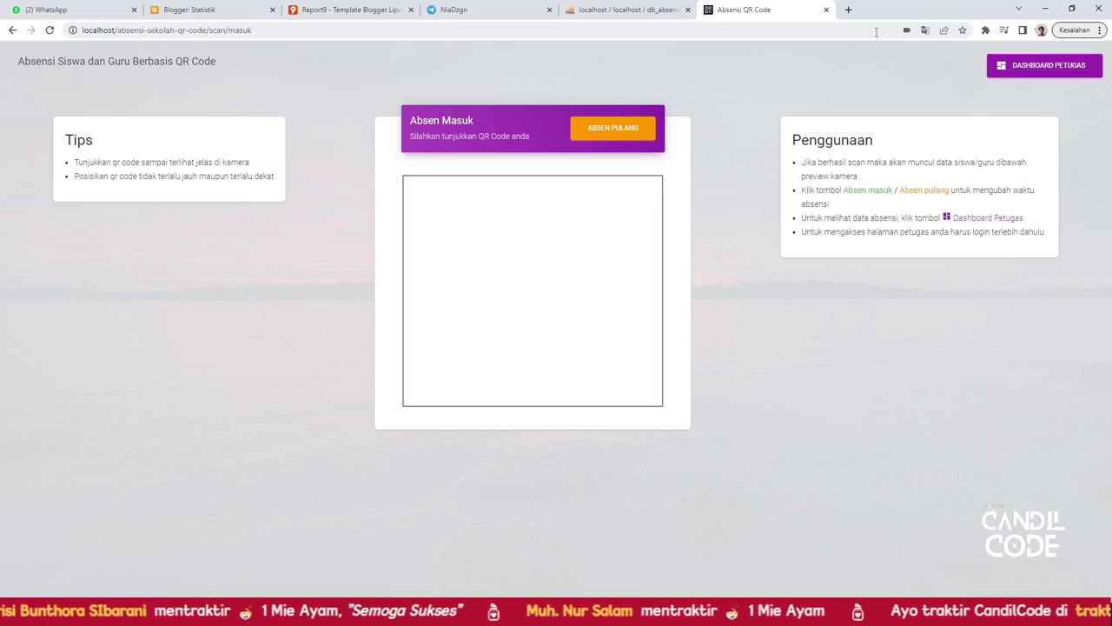
left_click(1045, 9)
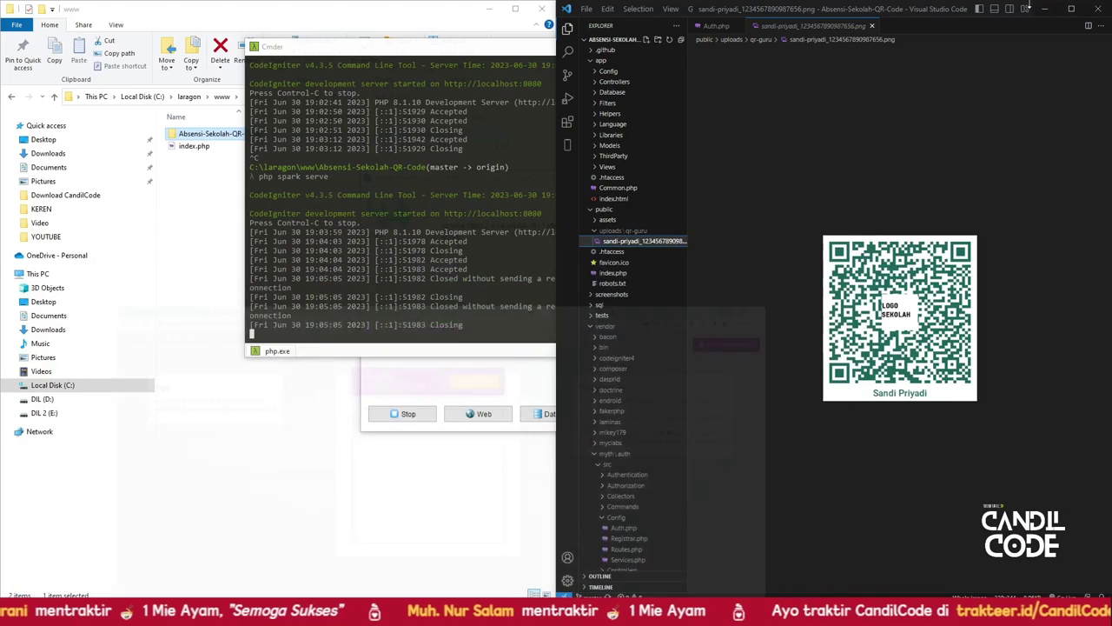
left_click(1045, 9)
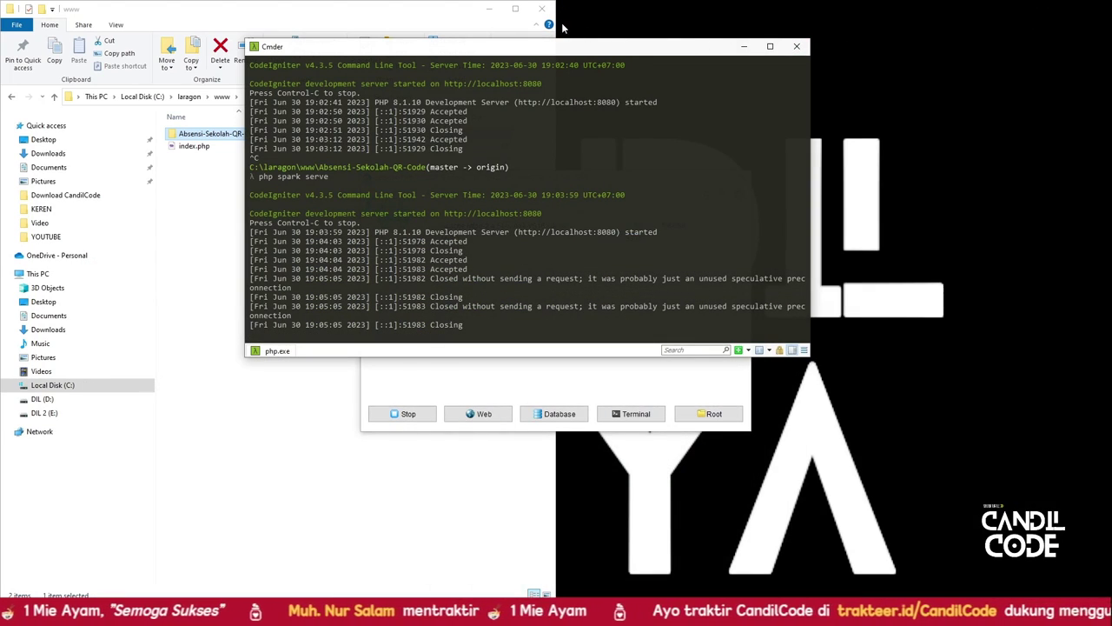
left_click(491, 9)
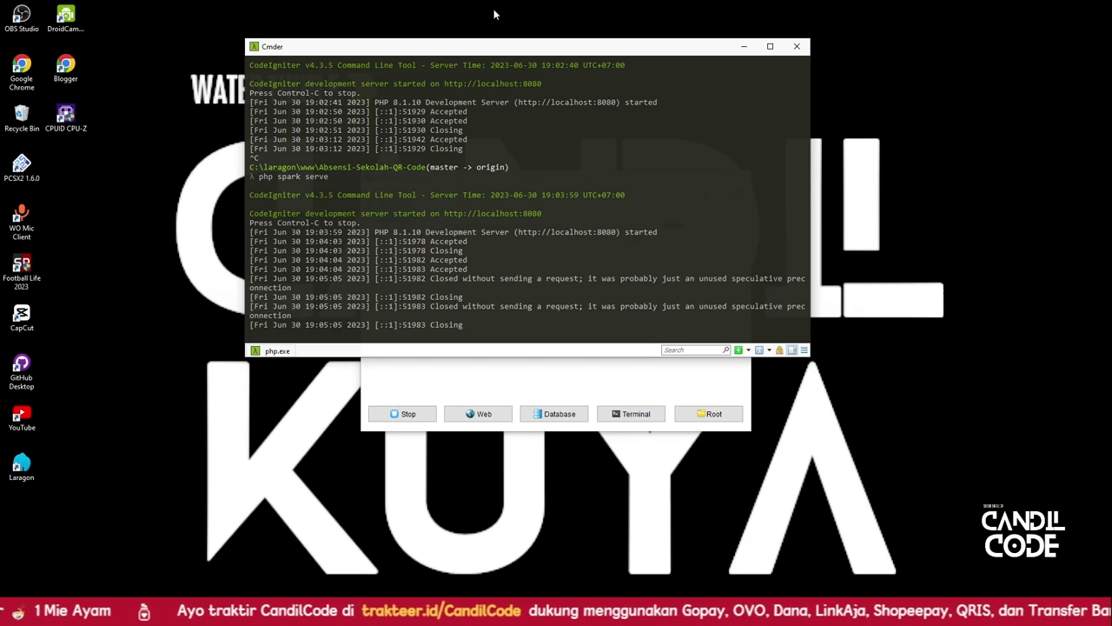
Launch DroidCam Client for a live phone-camera feed and bring the attendance Chrome window forward.
double_click(65, 18)
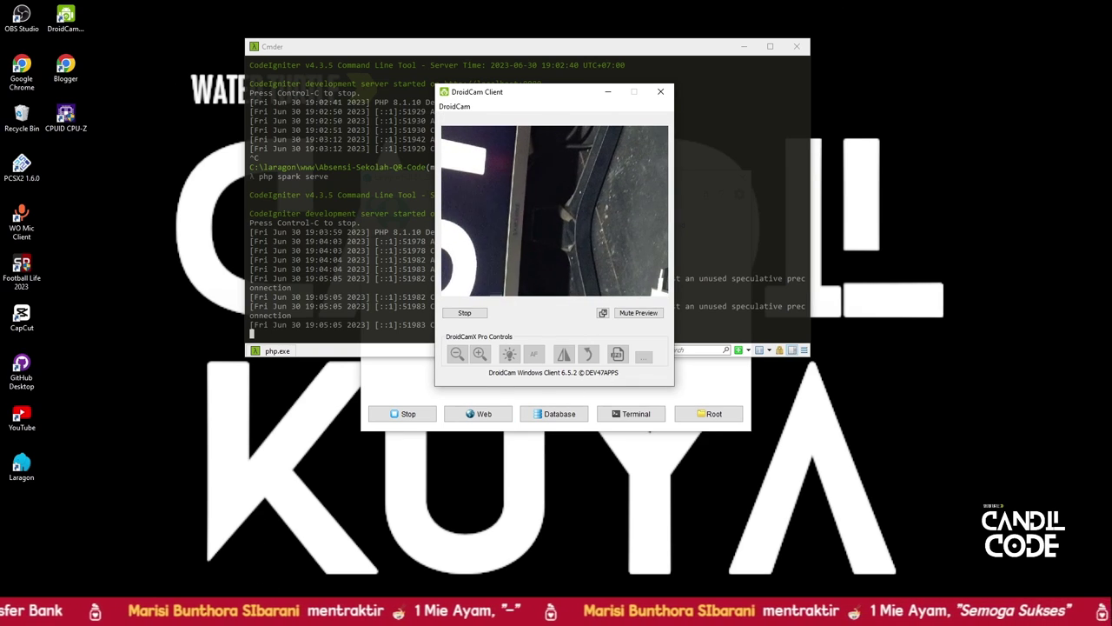
mouse_move(239, 612)
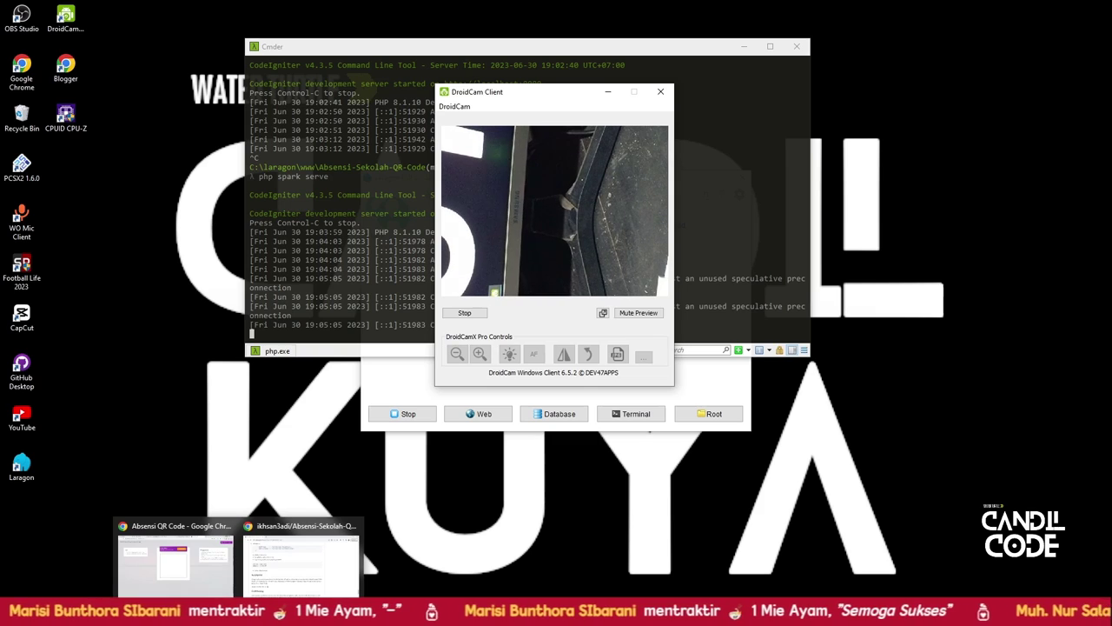
left_click(221, 590)
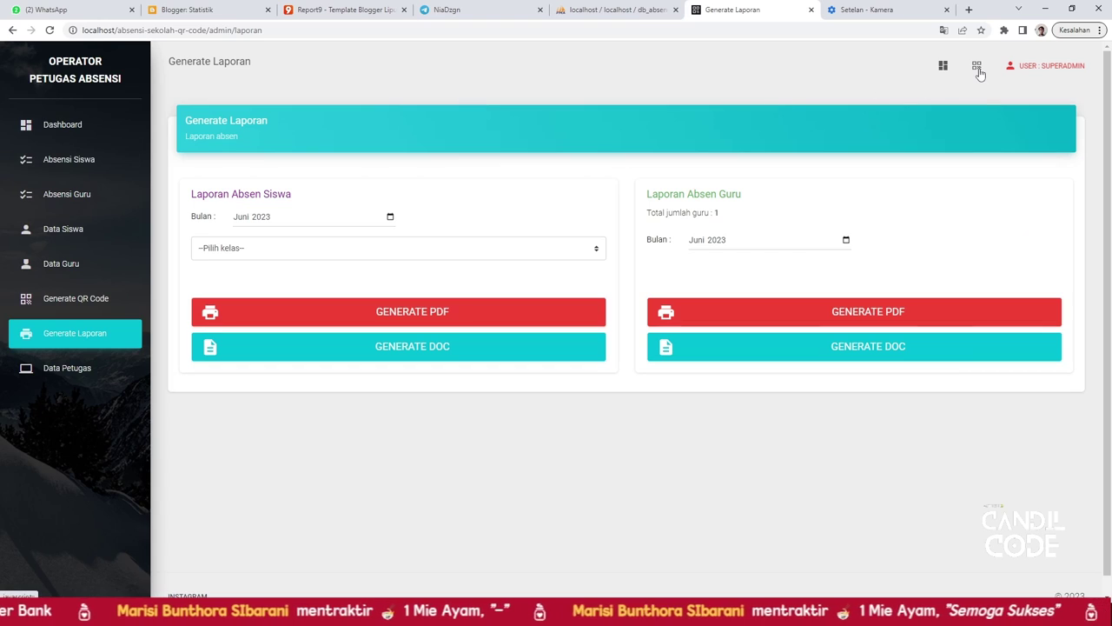
left_click(977, 65)
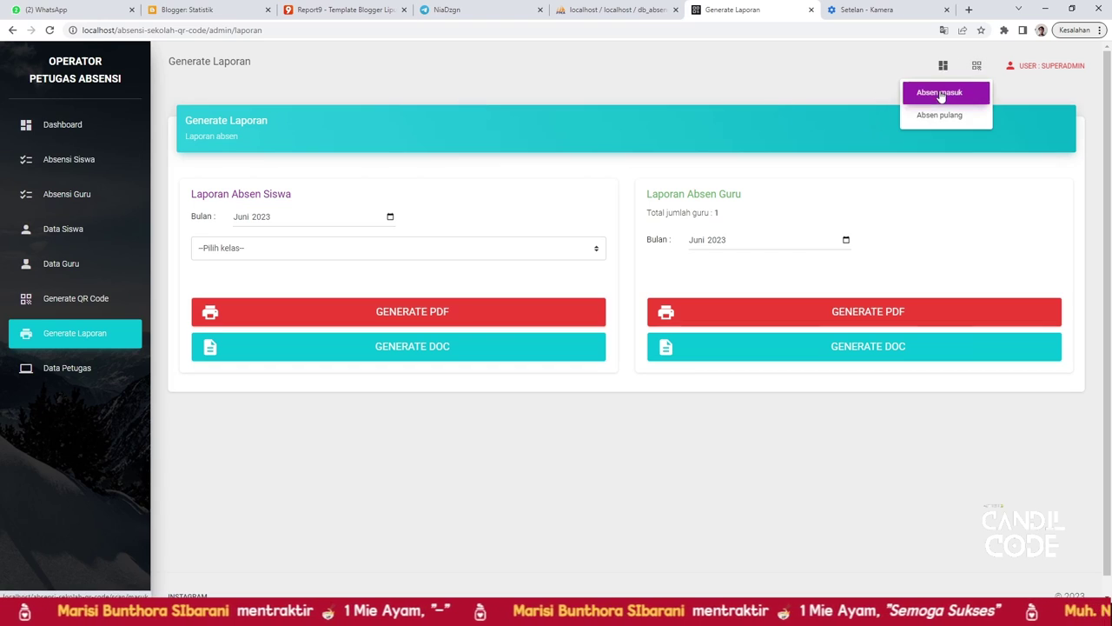
Go to the Absen masuk check-in scan page, toggling briefly to check-out mode and back.
left_click(941, 93)
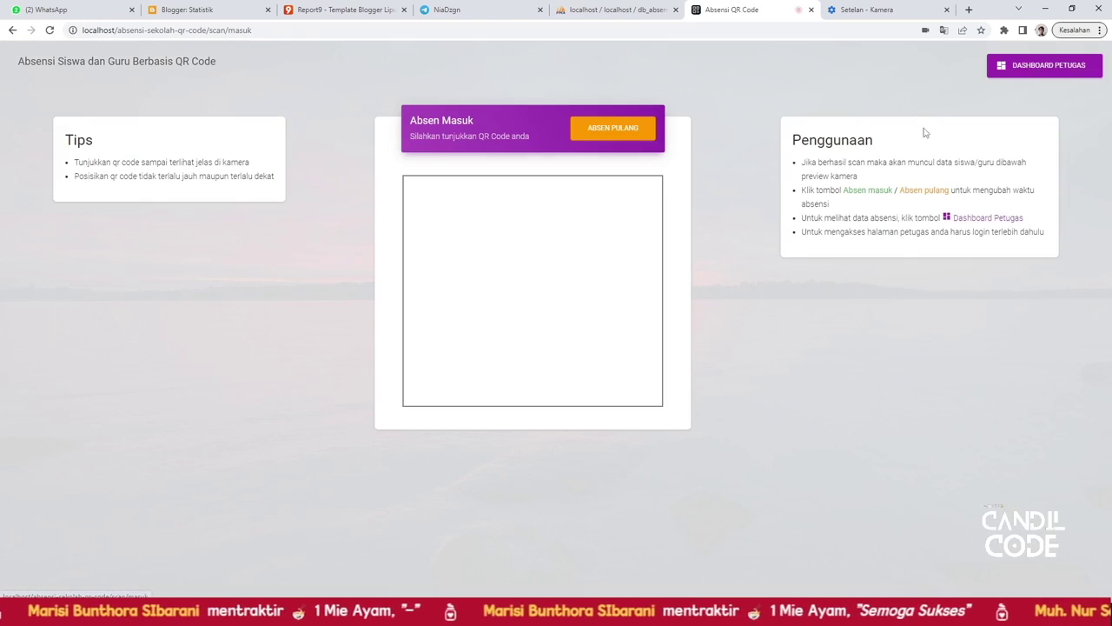
left_click(597, 132)
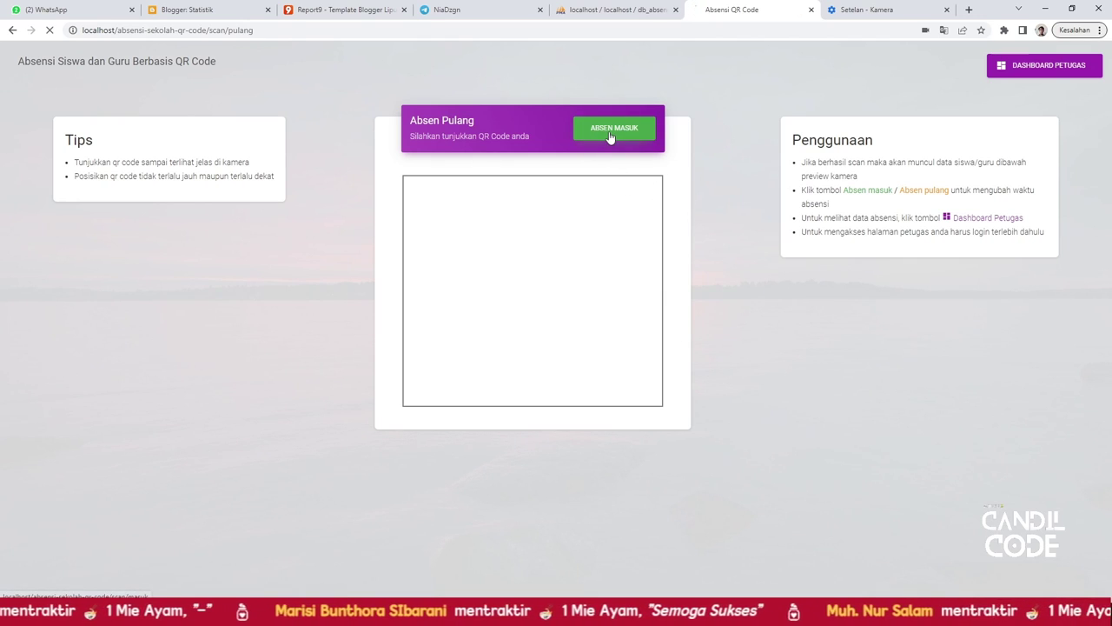
left_click(611, 138)
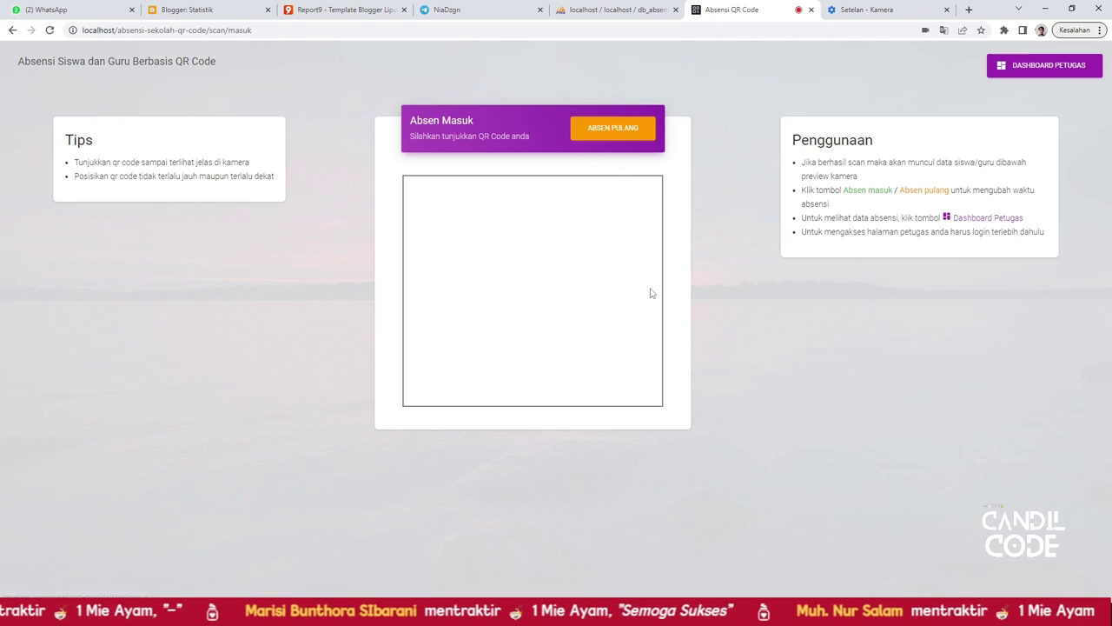
Remove localhost's saved camera permission in Chrome, reload the scan page and allow camera access.
left_click(926, 31)
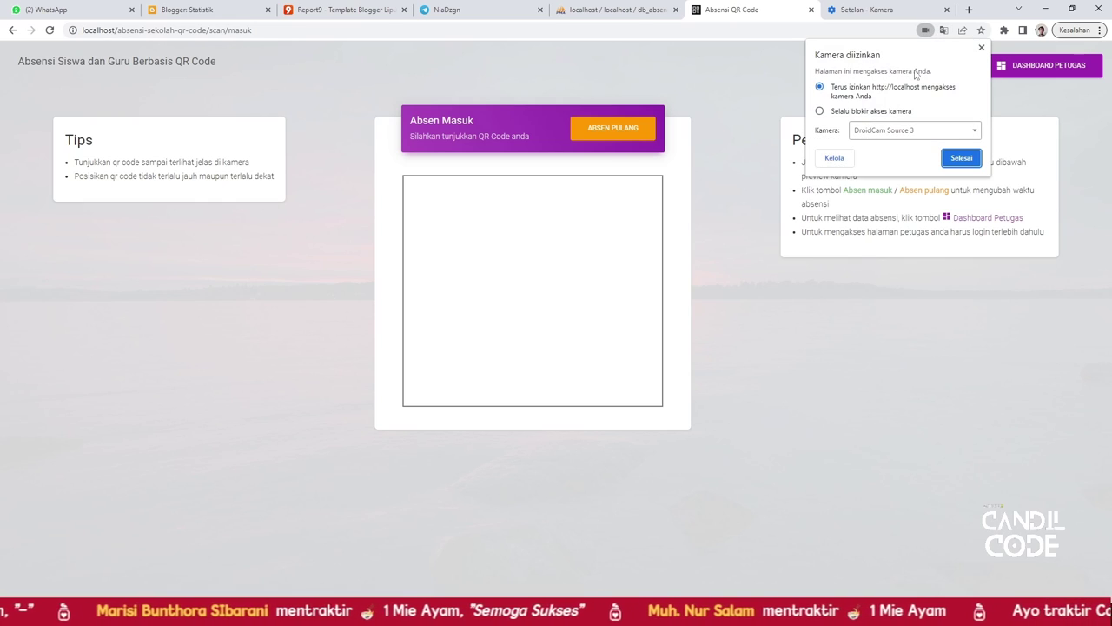
left_click(834, 158)
left_click(728, 495)
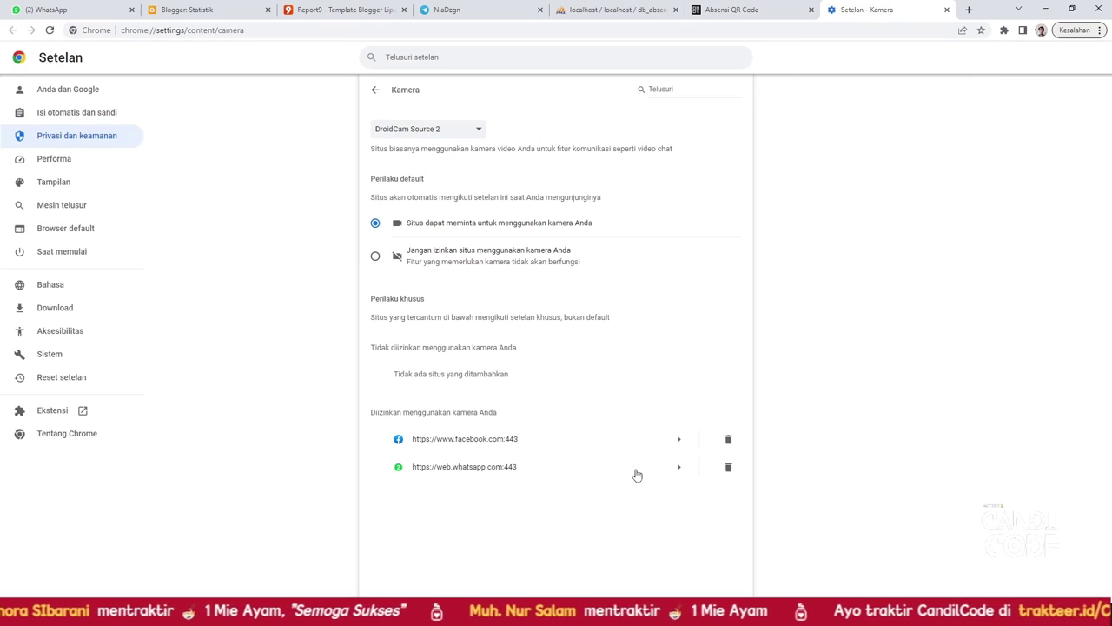
left_click(732, 10)
left_click(50, 30)
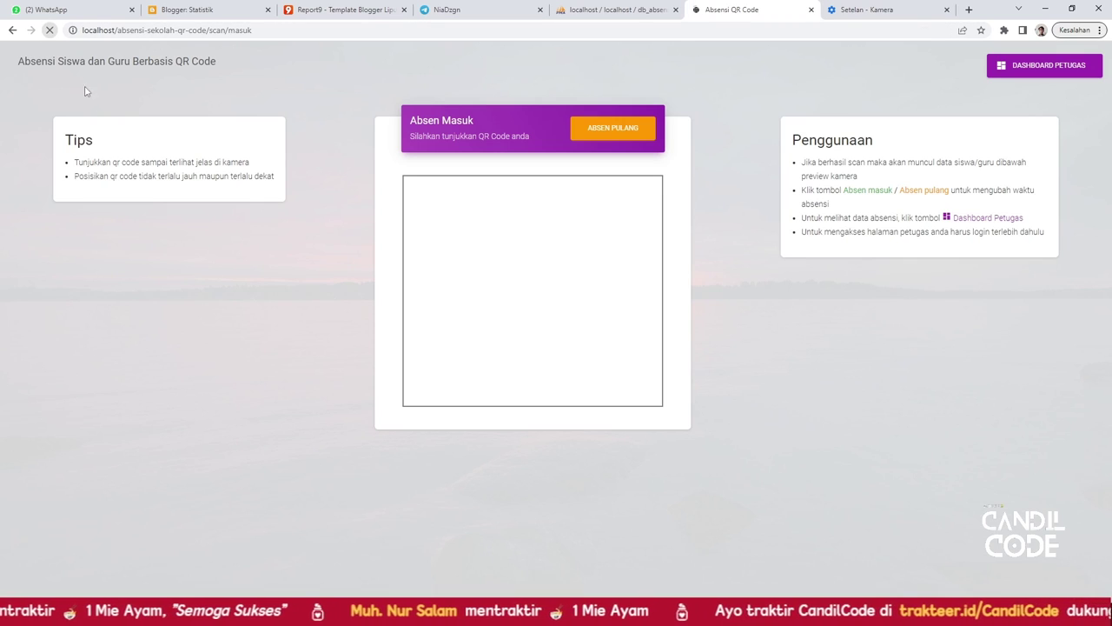
left_click(173, 95)
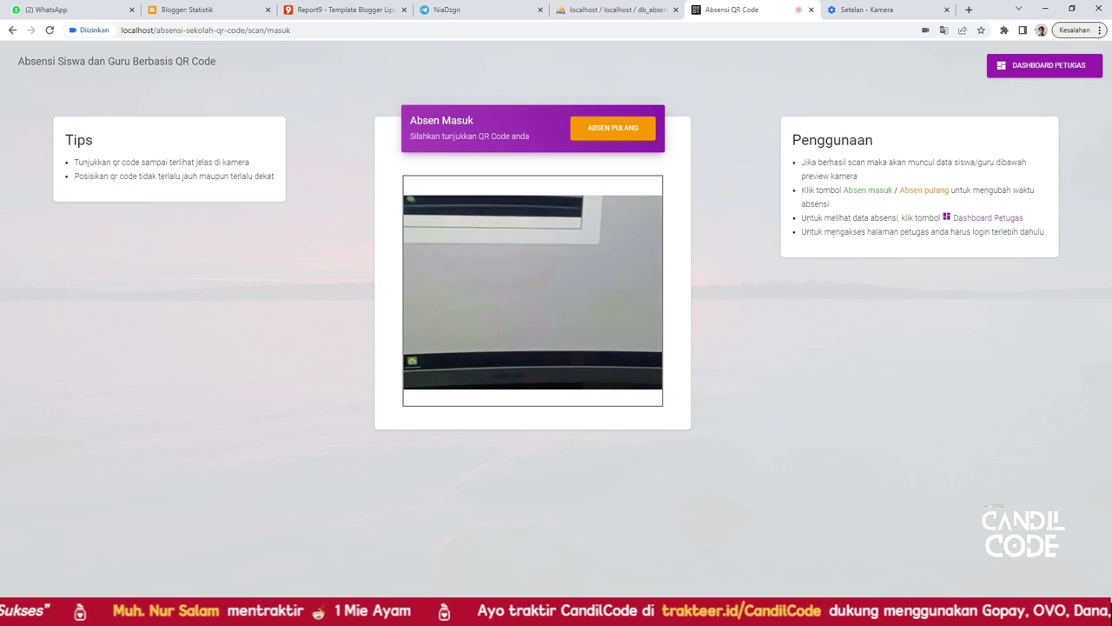
Scan the teacher's QR image from VS Code to log check-in at 19:12:55, then open Dashboard Petugas.
left_click(291, 612)
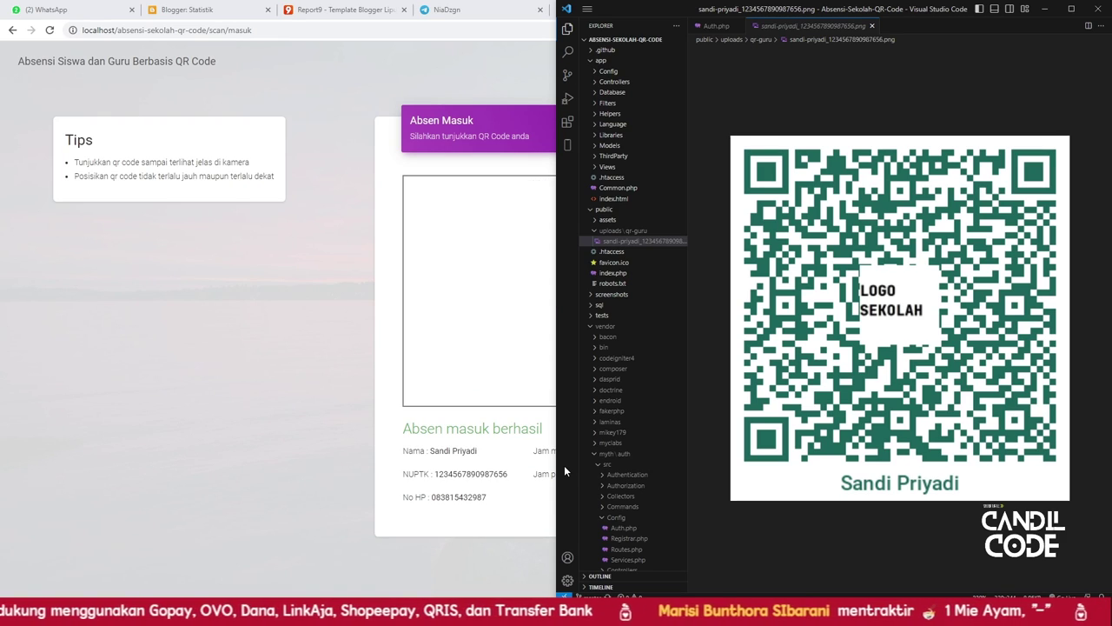
left_click(303, 452)
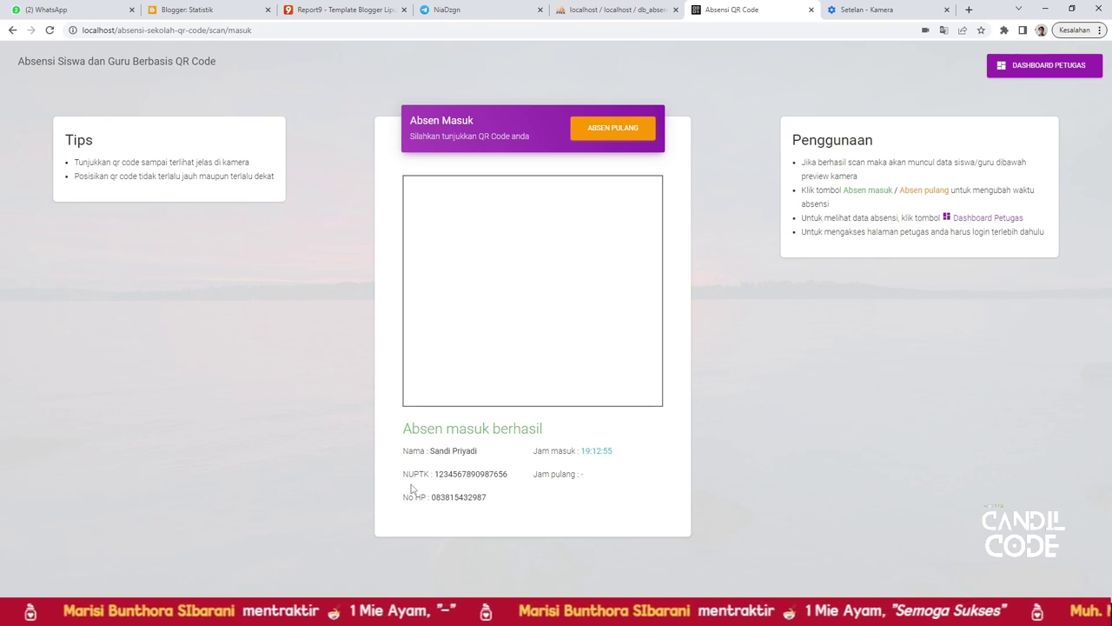
left_click(995, 69)
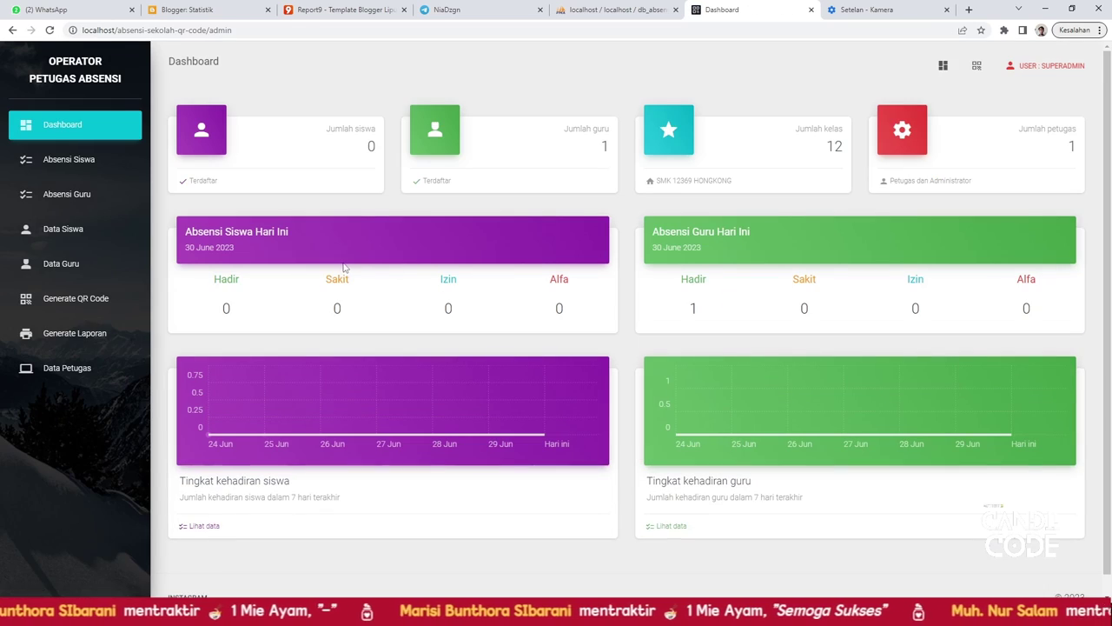
left_click(84, 199)
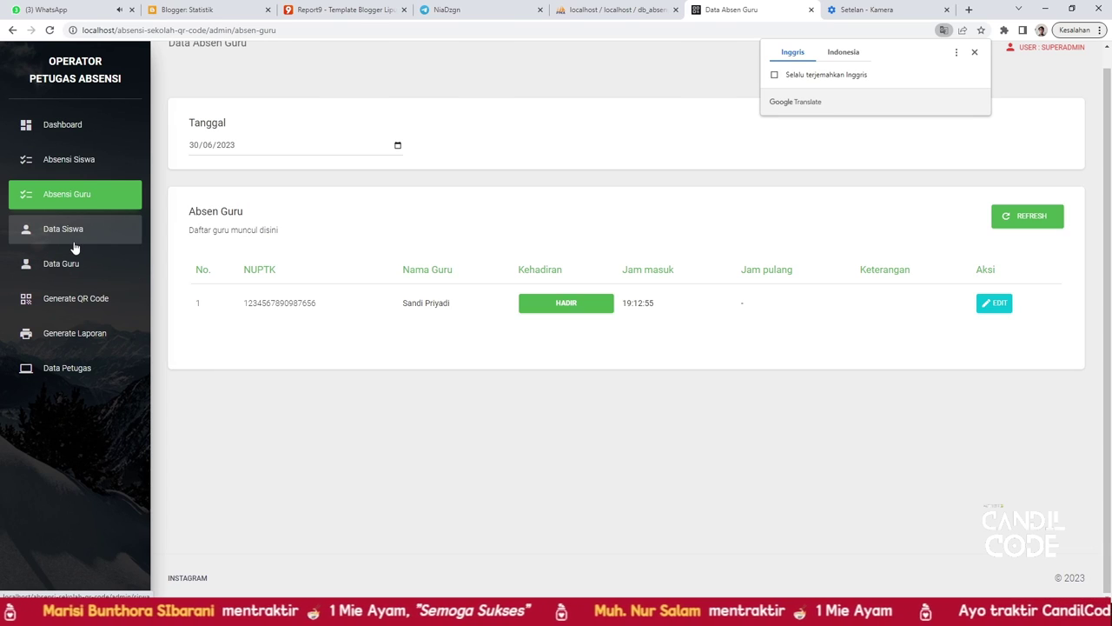
left_click(74, 241)
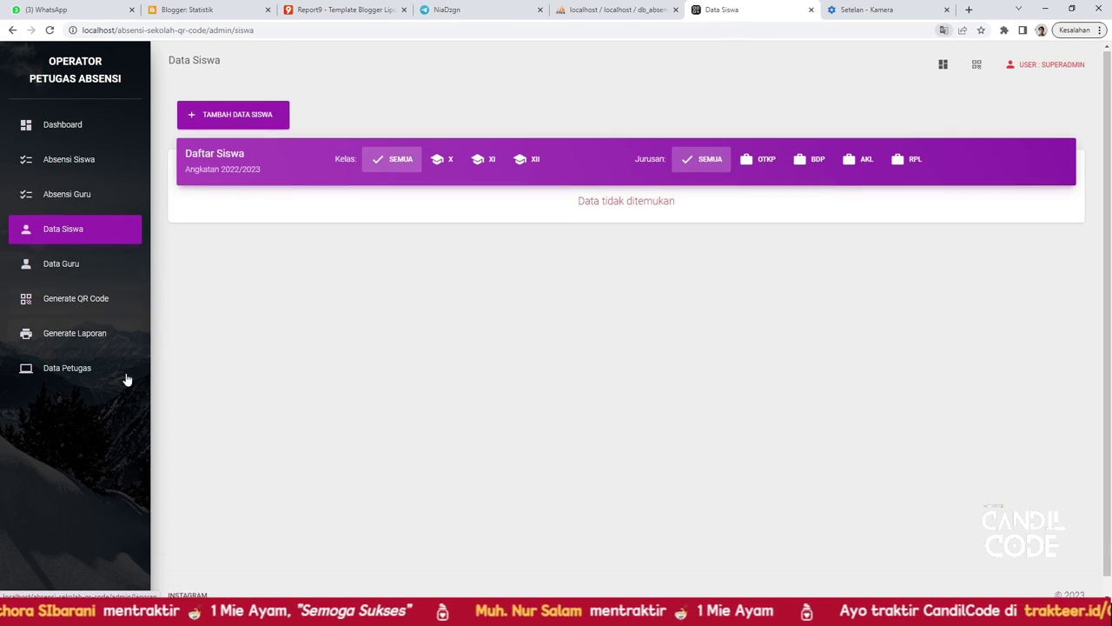
left_click(74, 264)
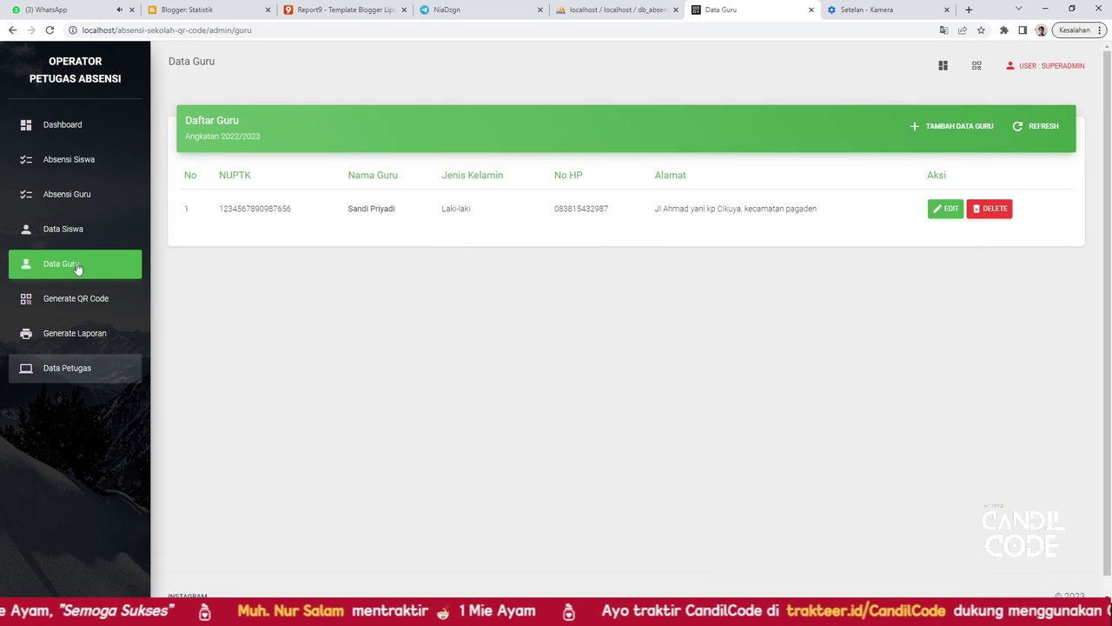
left_click(83, 135)
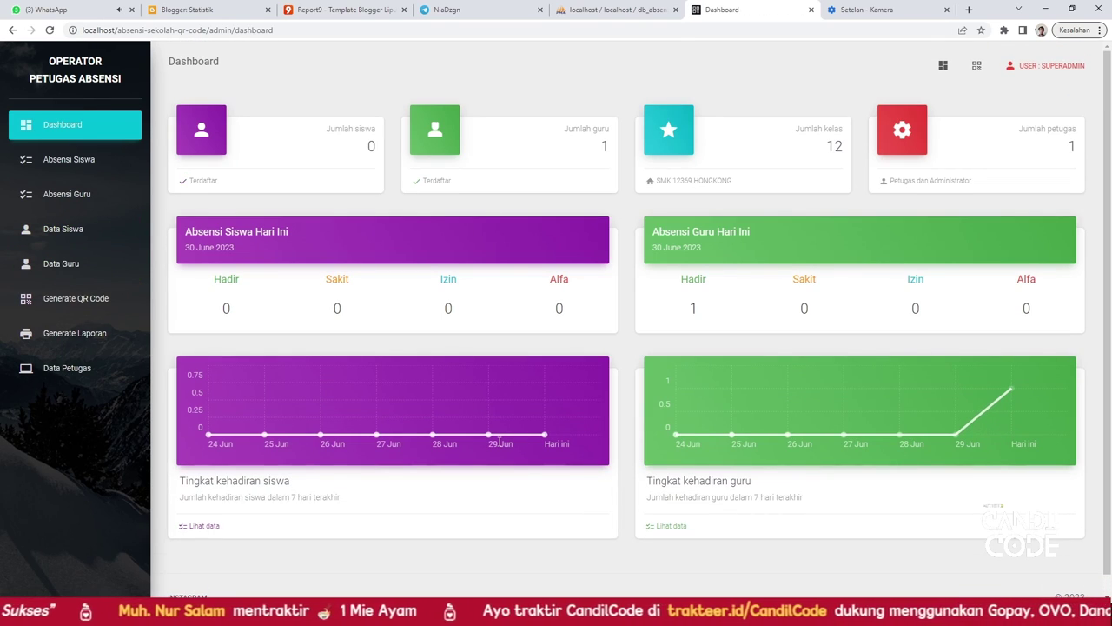